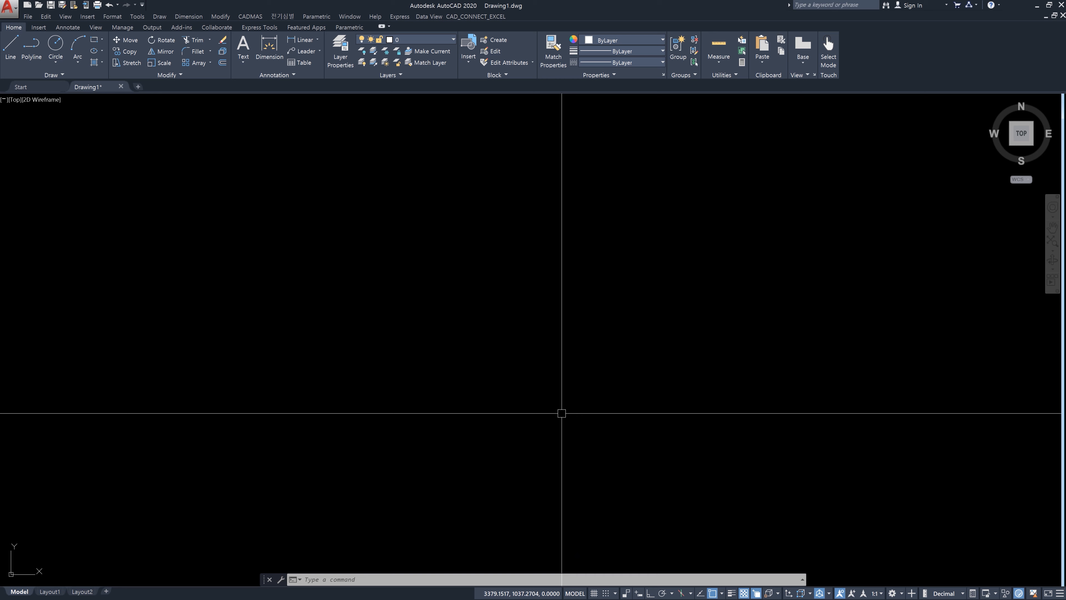
type("mline")
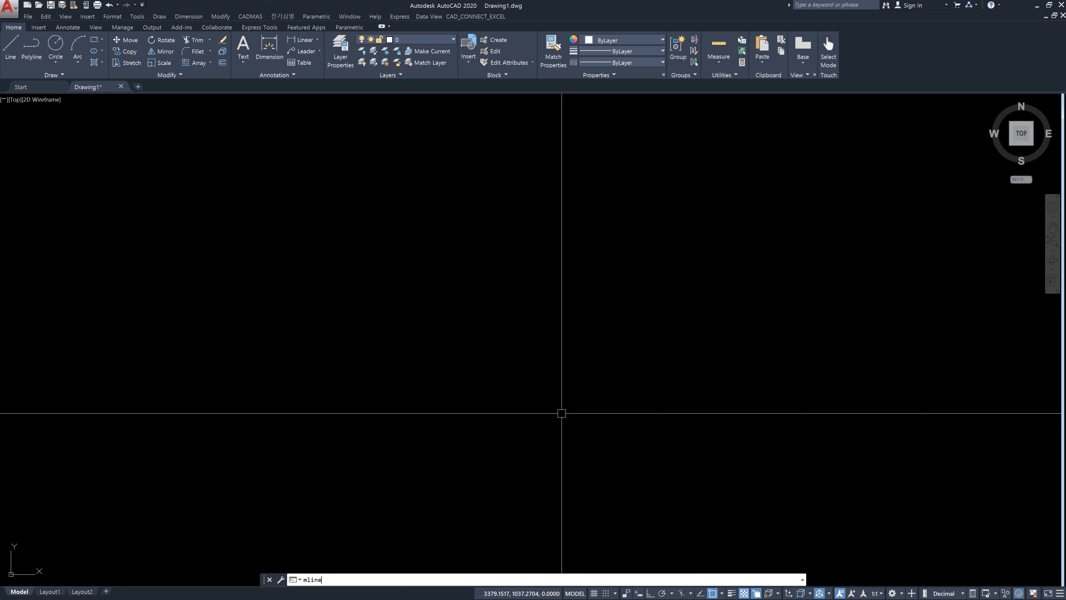
key("Return")
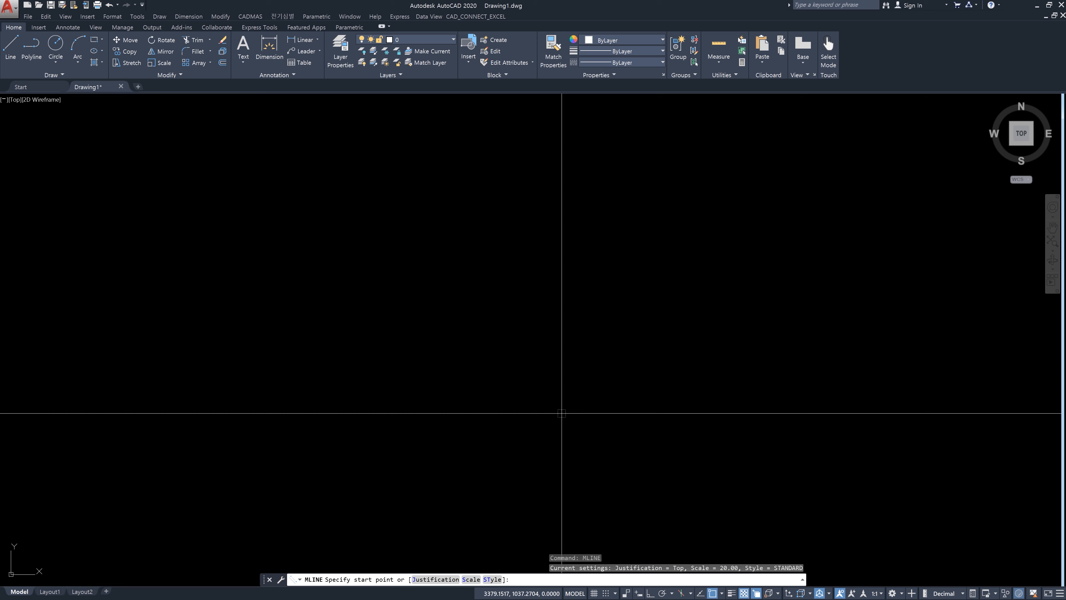
key("Escape")
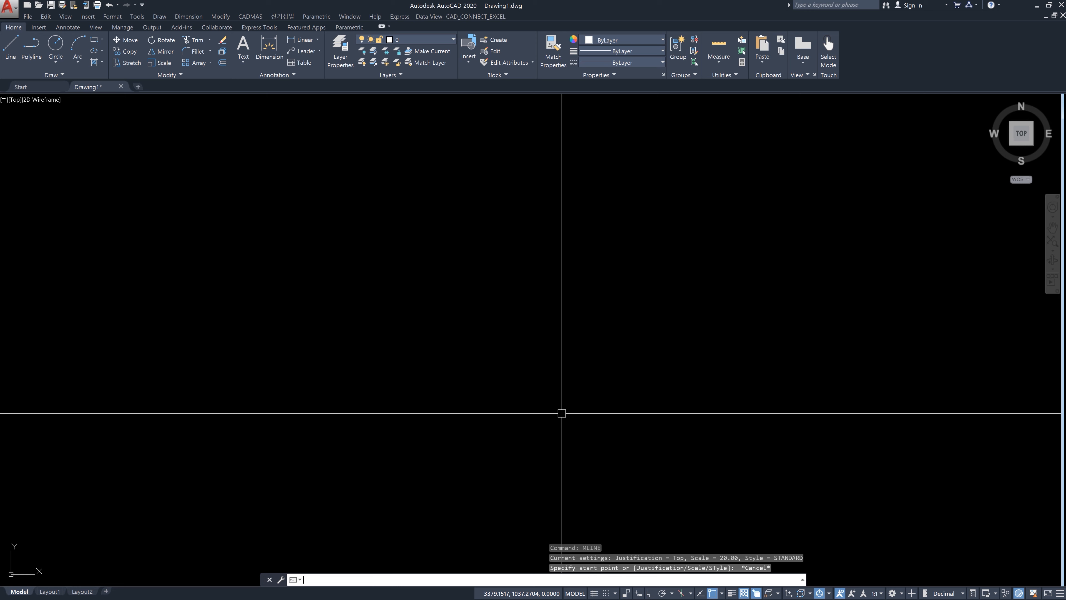
type("ml")
key("Return")
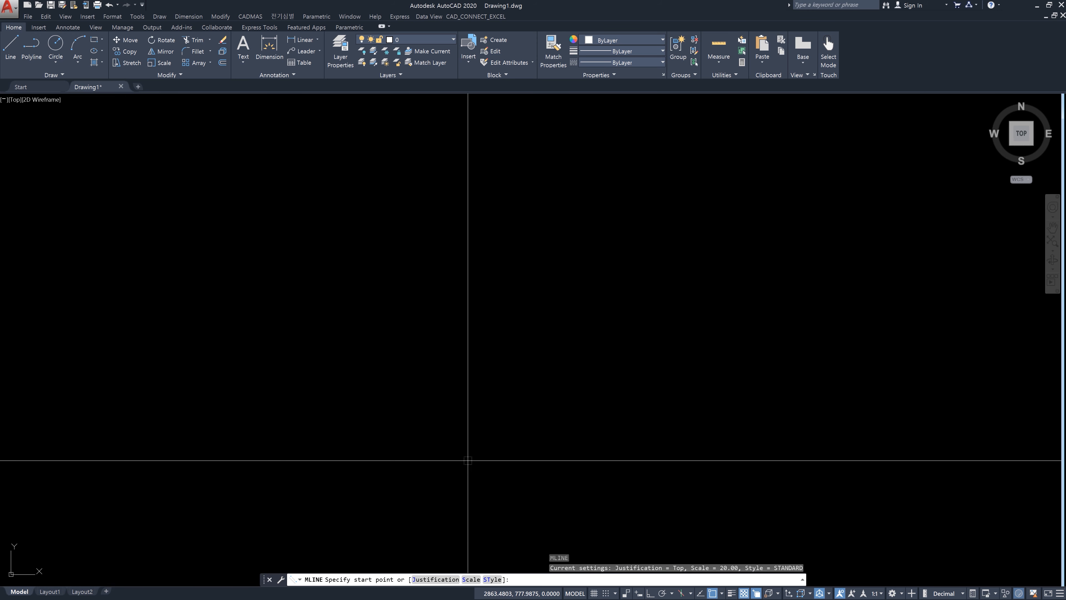
key("Escape")
type("l")
key("Return")
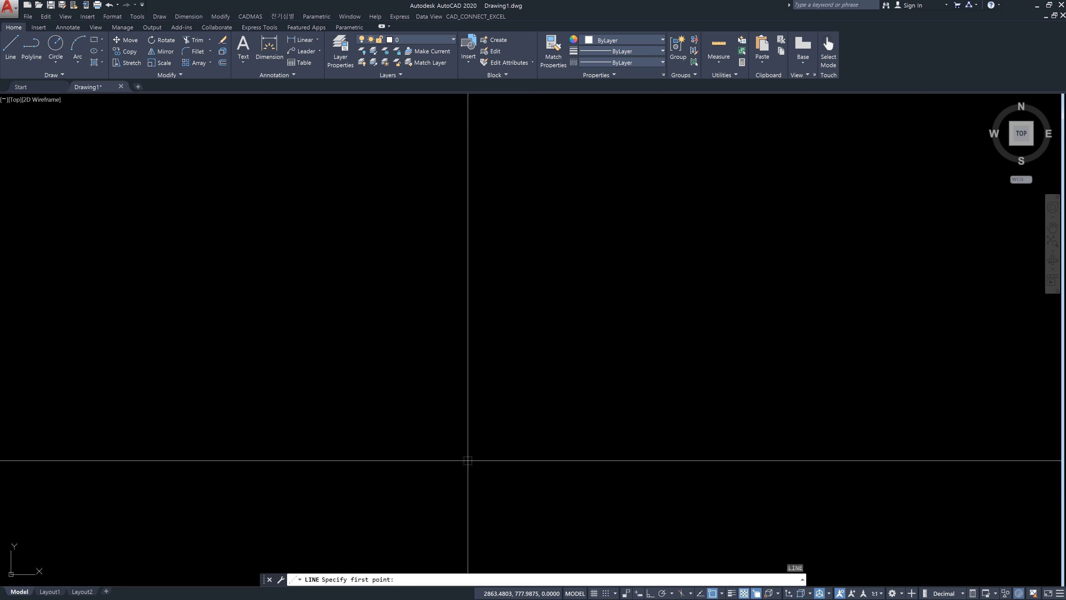
key("Escape")
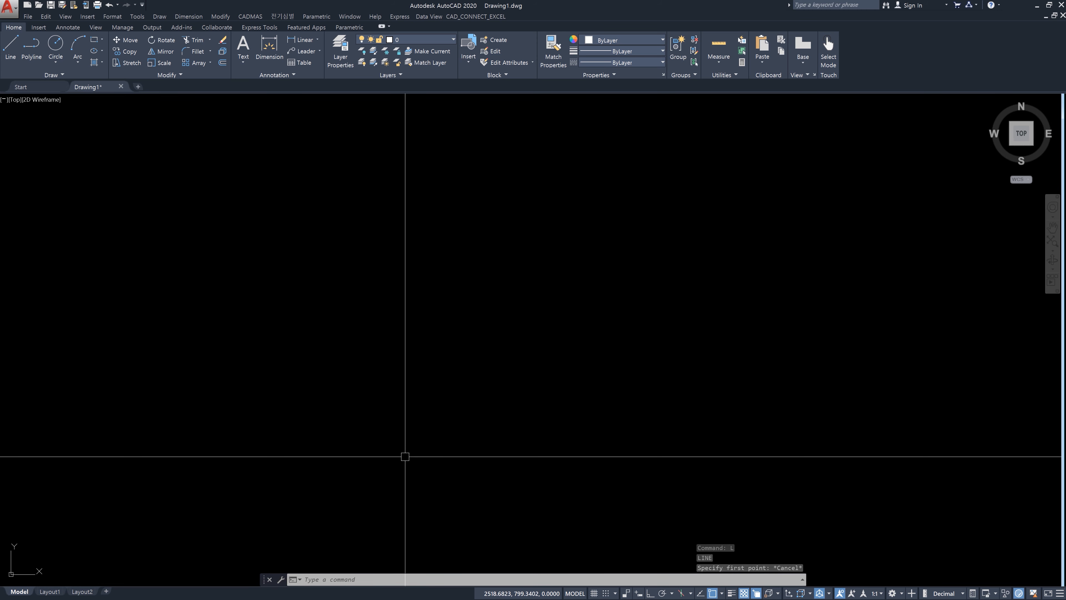
Draw a closed seven-sided multiline in the middle of the empty drawing, using Top justification, scale 20 and the STANDARD style
type("ml")
key("Return")
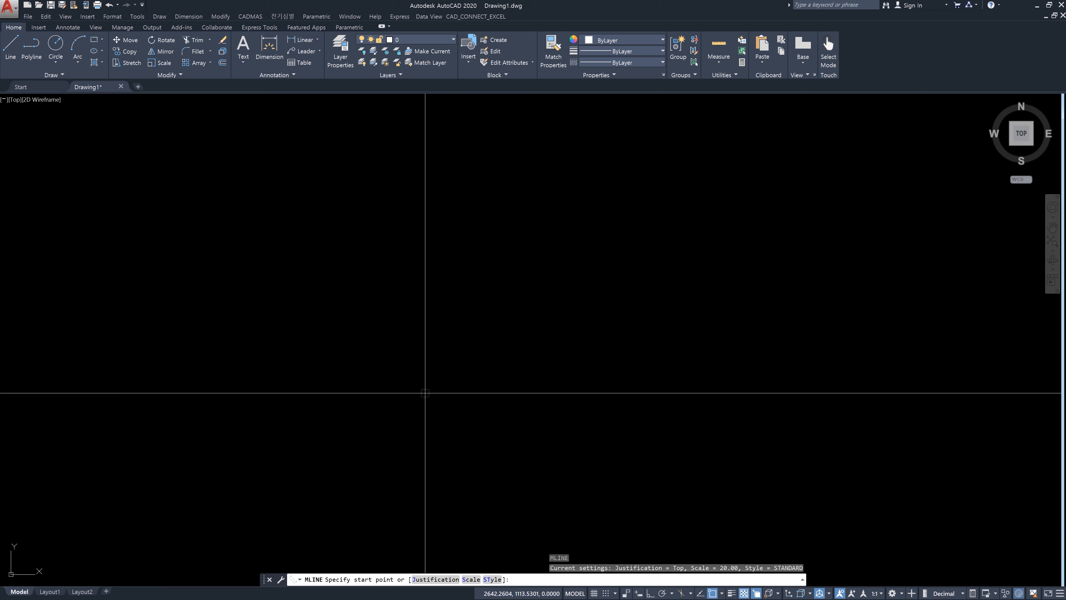
left_click(420, 343)
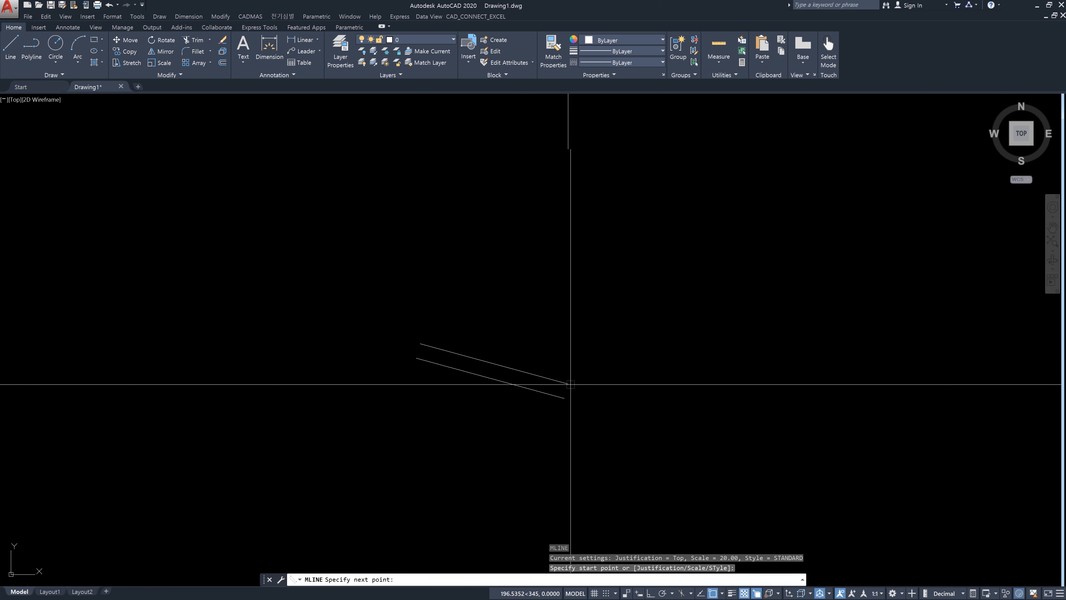
left_click(571, 385)
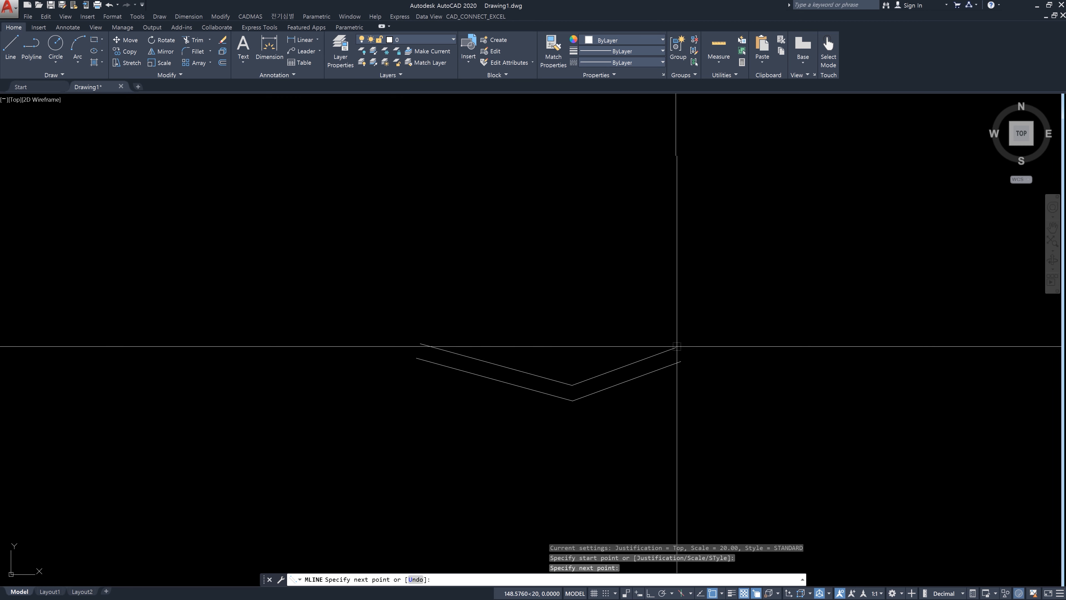
left_click(679, 346)
left_click(696, 236)
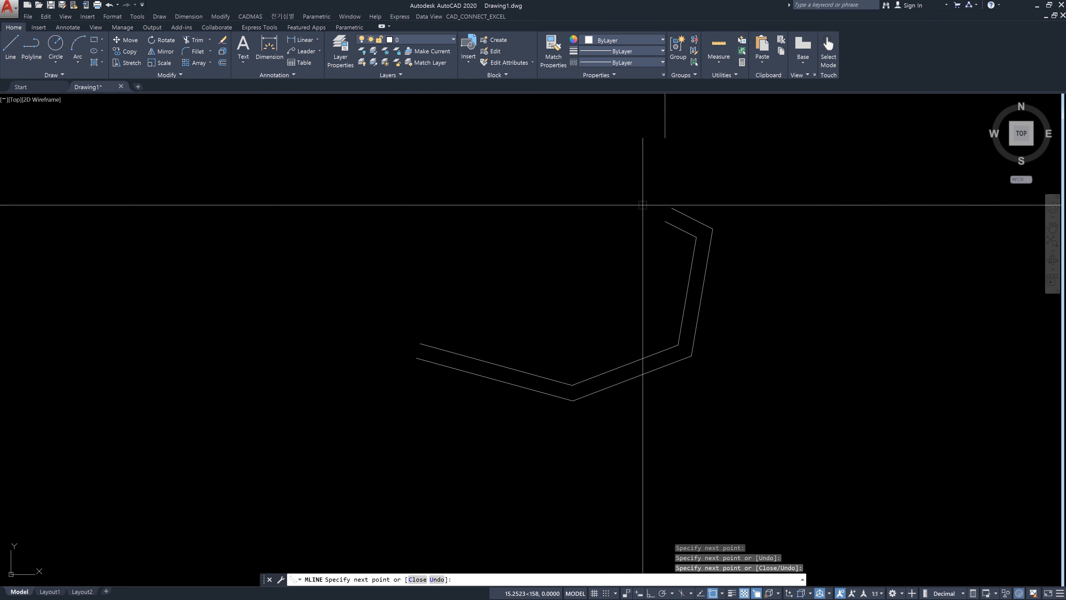
left_click(614, 187)
left_click(453, 213)
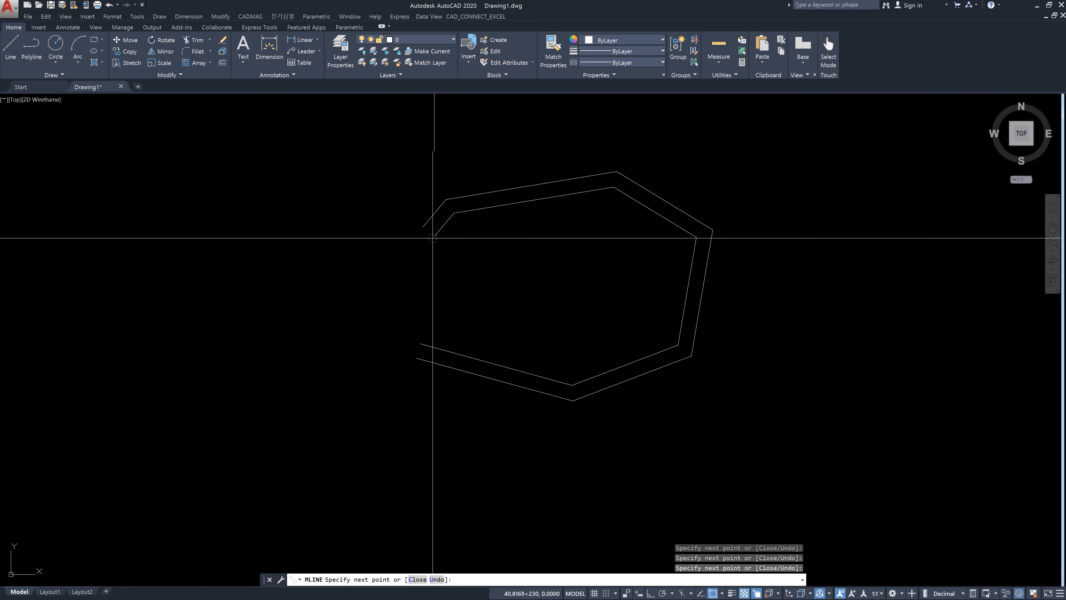
type("c")
key("Return")
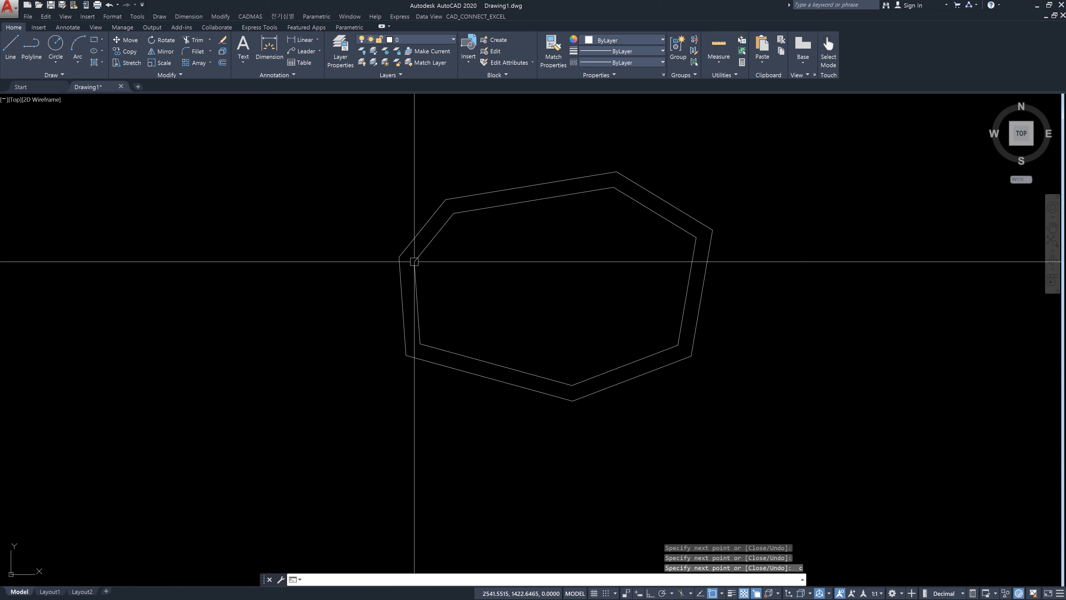
Check that the closed multiline selects as a single object, and erase it
left_click(416, 309)
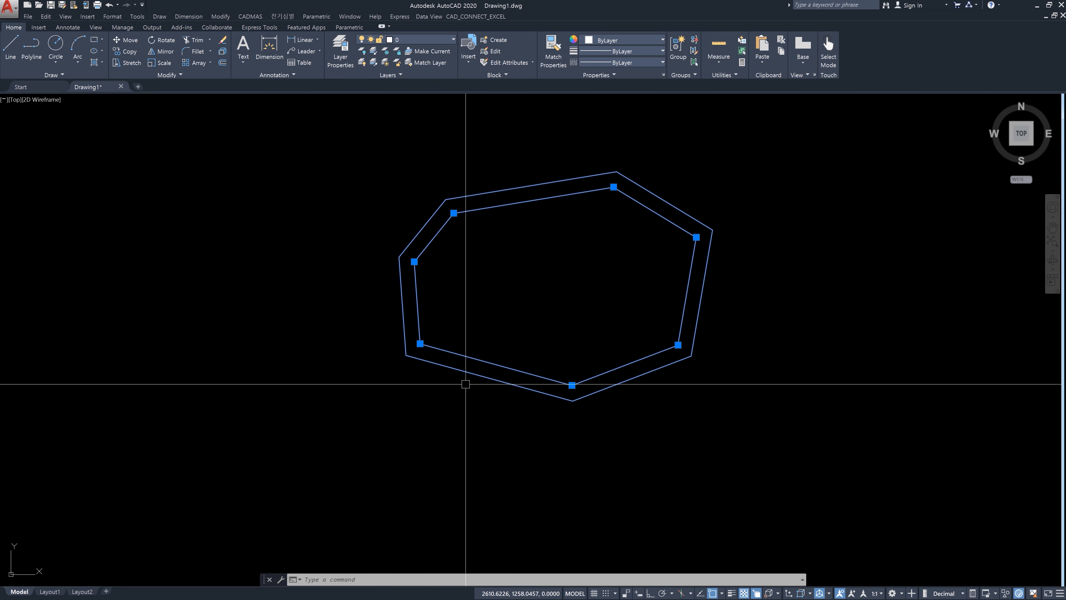
key("Escape")
key("Escape")
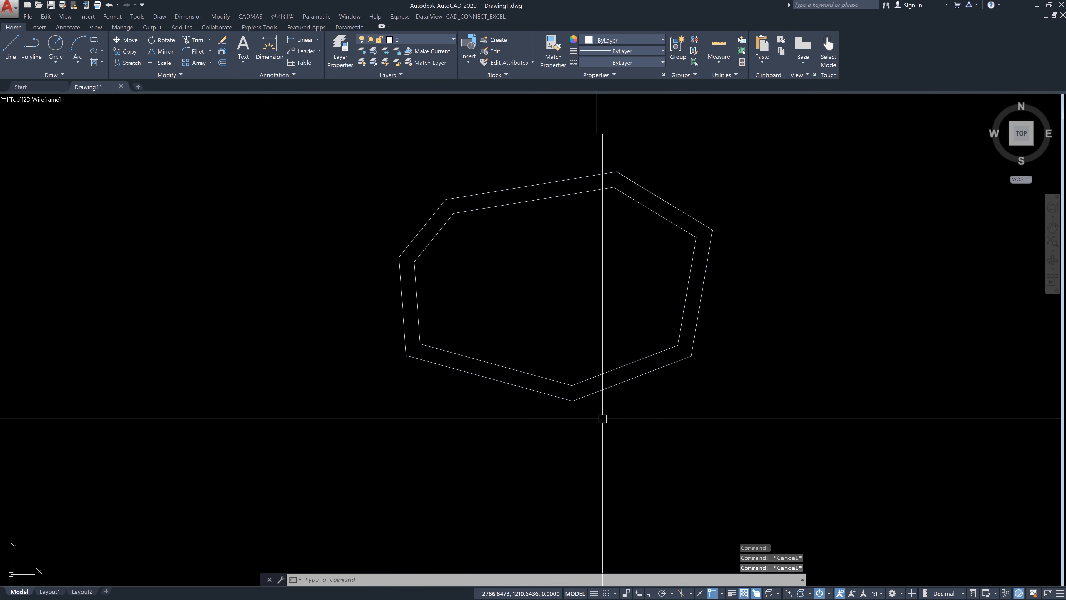
left_click(602, 419)
left_click(529, 368)
key("Delete")
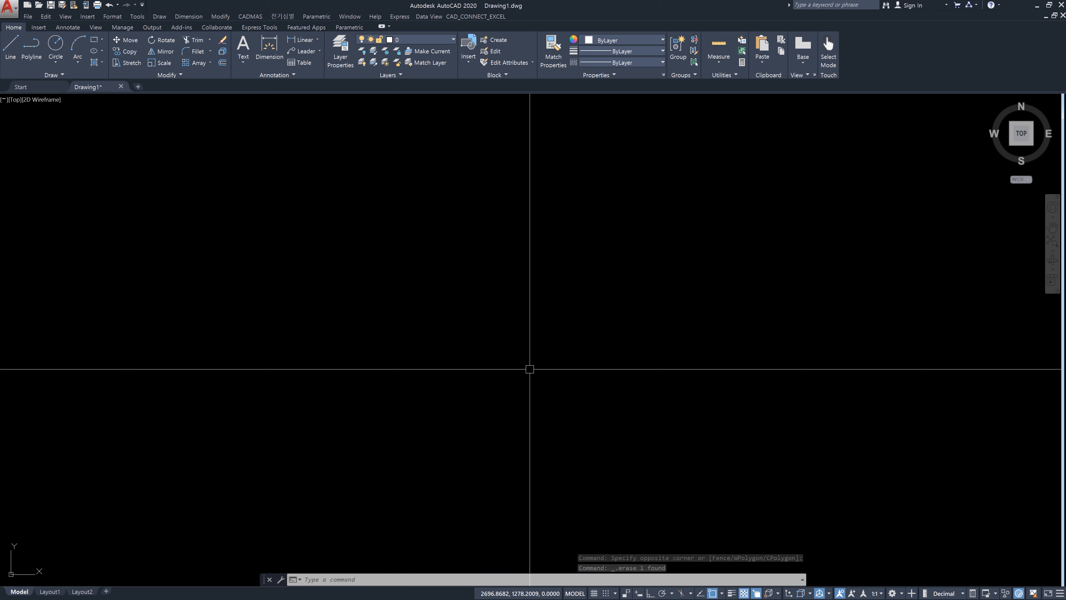
type("ml")
key("Return")
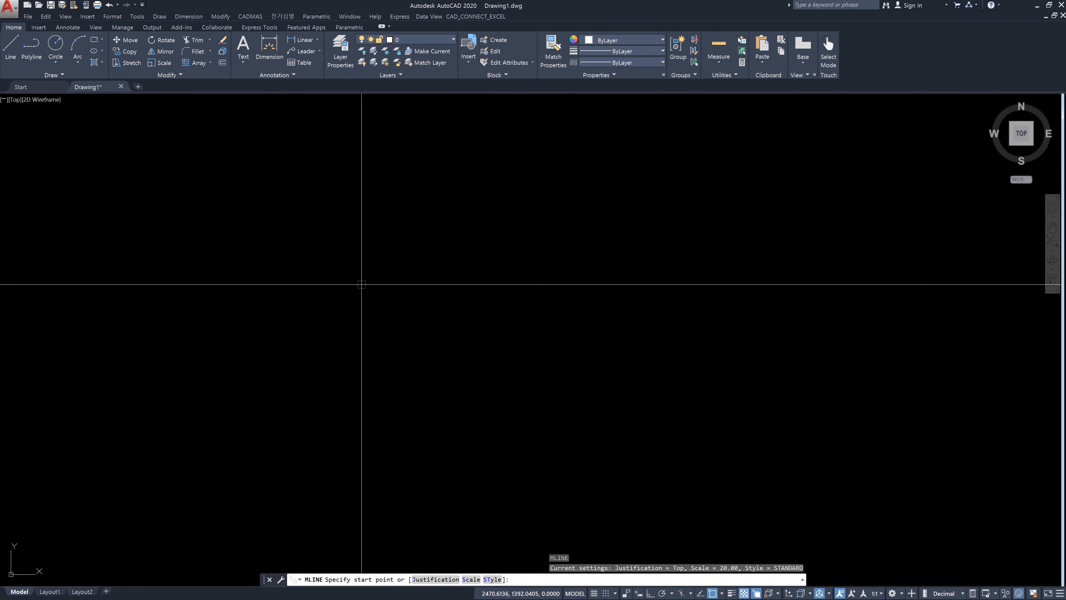
left_click(362, 284)
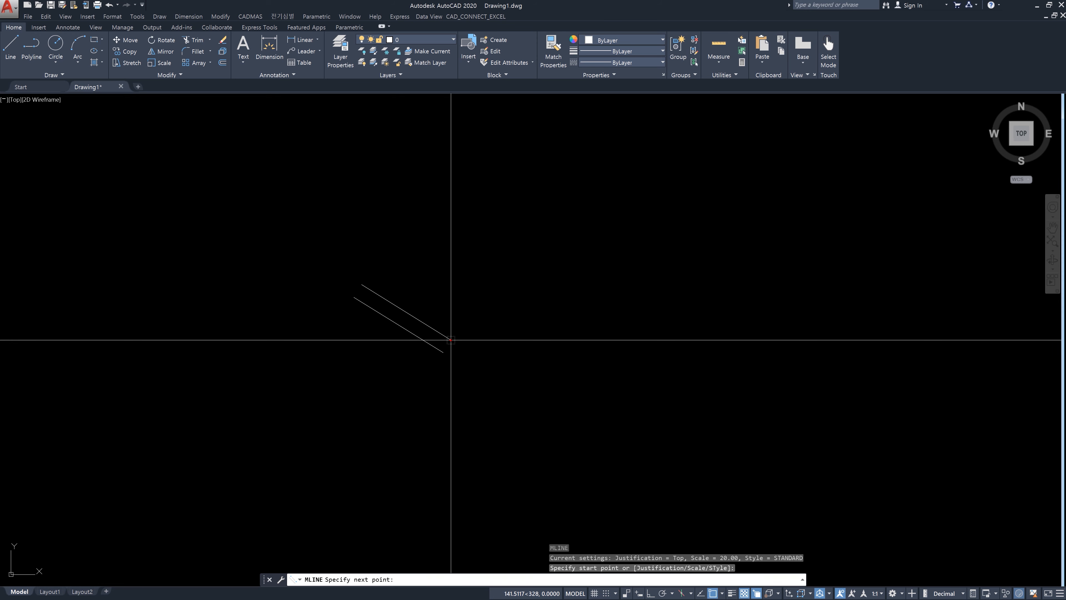
left_click_drag(362, 280, 440, 339)
left_click_drag(351, 304, 357, 307)
left_click_drag(364, 312, 439, 366)
mouse_move(365, 275)
left_mouse_down()
mouse_move(356, 288)
mouse_move(366, 281)
left_mouse_up()
left_click_drag(372, 236, 382, 267)
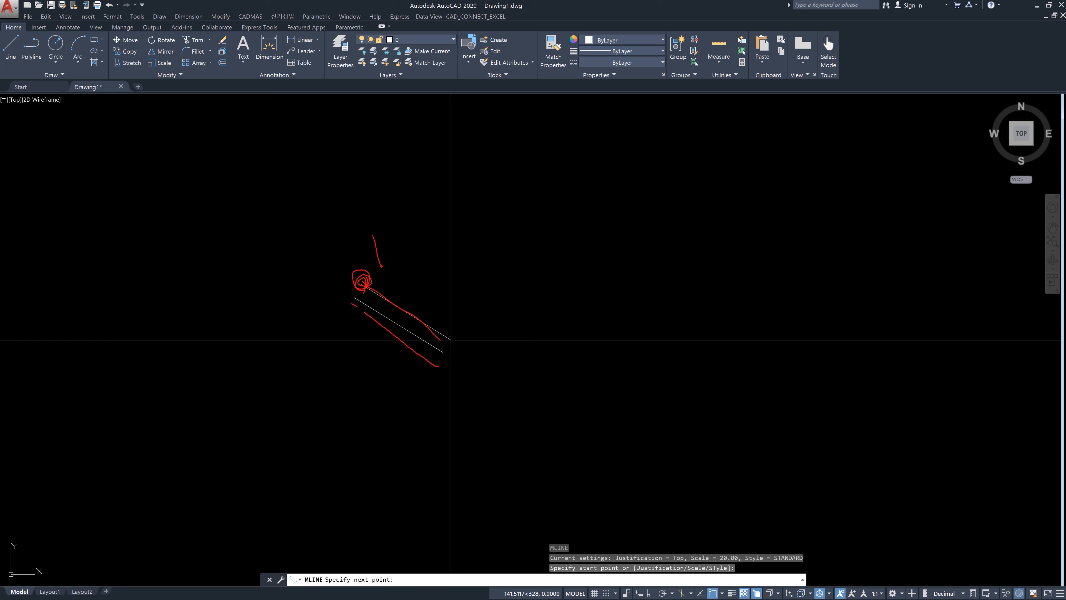
mouse_move(461, 331)
left_mouse_down()
mouse_move(460, 341)
mouse_move(485, 314)
left_mouse_up()
left_click_drag(369, 287, 416, 316)
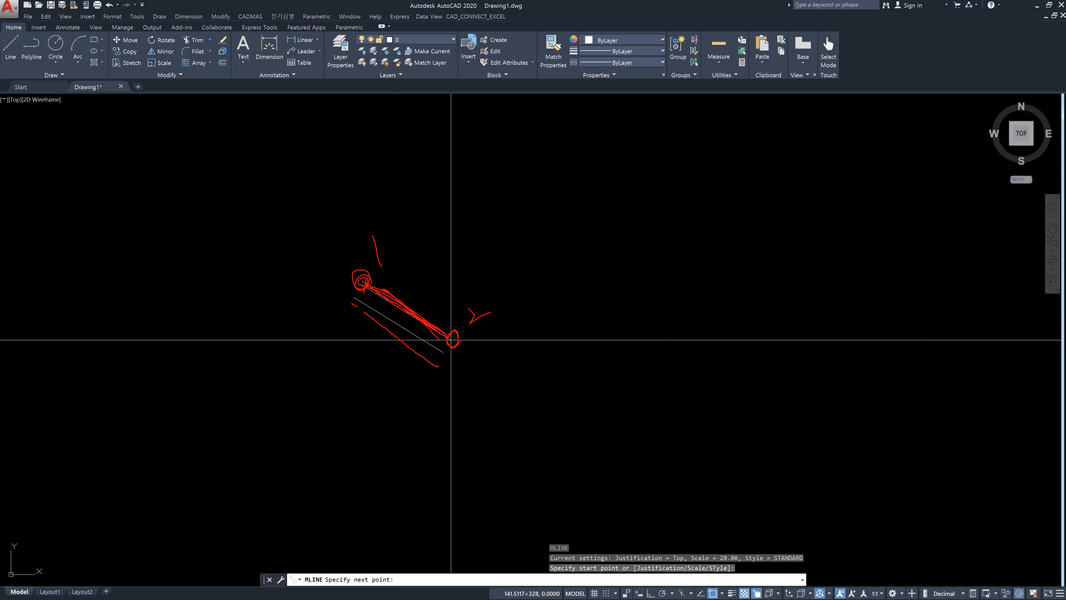
mouse_move(354, 305)
left_mouse_down()
mouse_move(433, 349)
mouse_move(369, 311)
mouse_move(404, 347)
left_mouse_up()
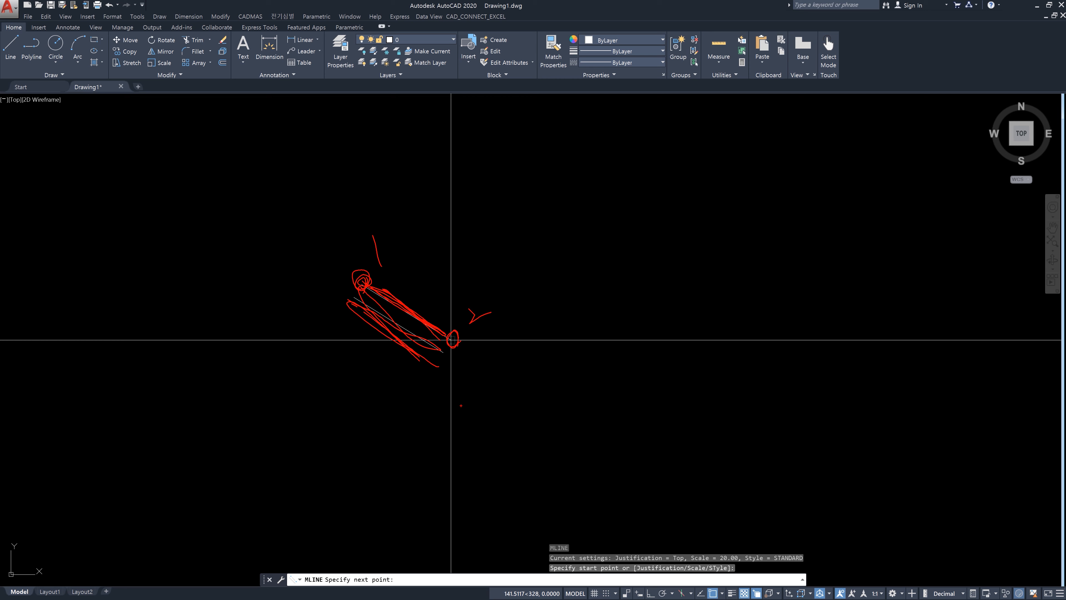
mouse_move(488, 350)
left_mouse_down()
mouse_move(450, 372)
mouse_move(466, 219)
mouse_move(279, 349)
mouse_move(474, 399)
left_mouse_up()
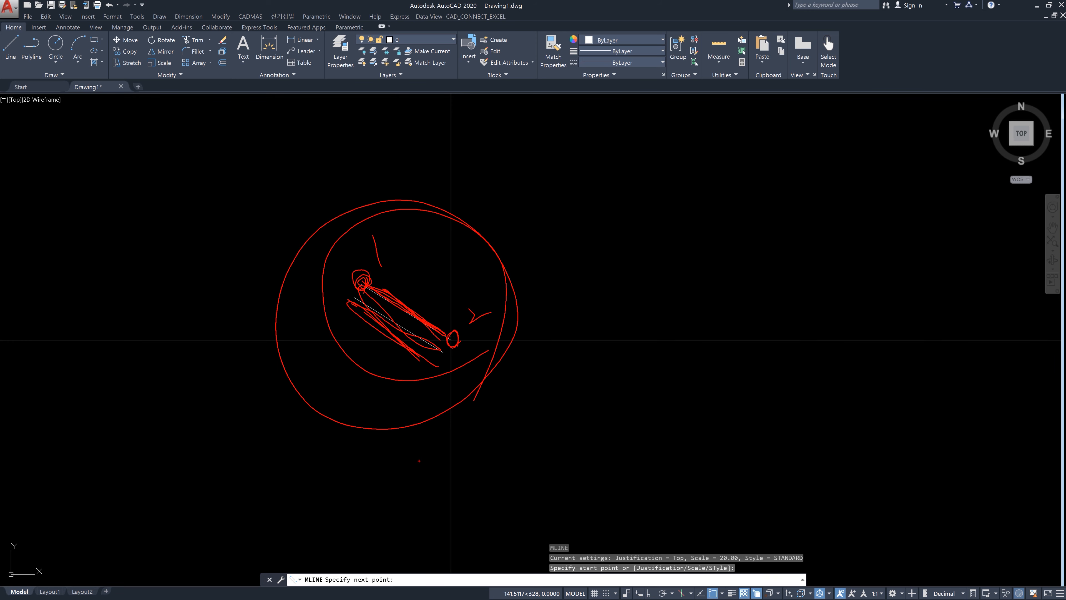
key("Escape")
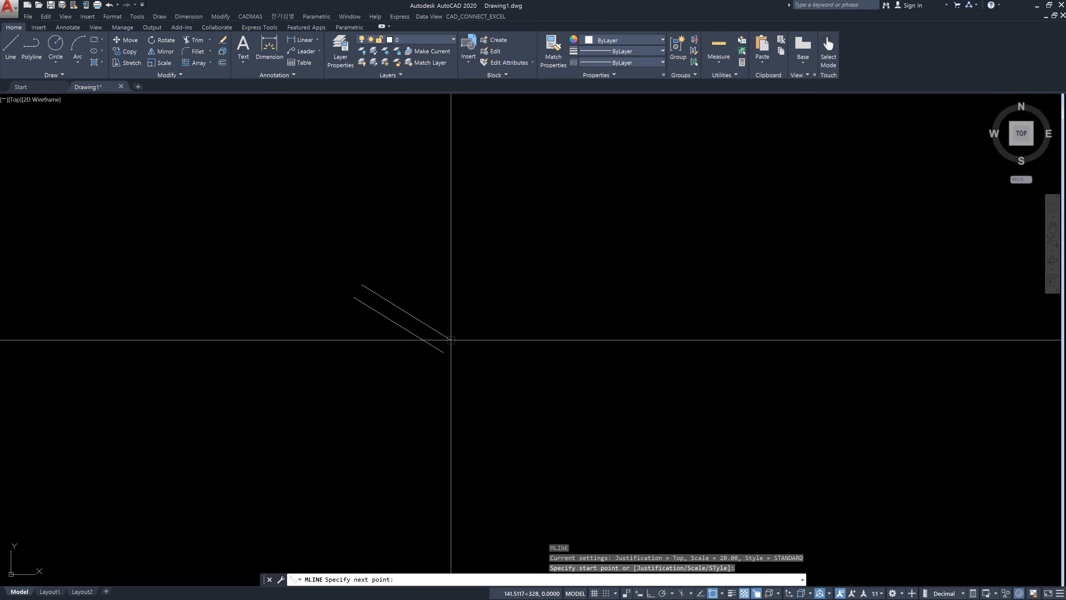
key("Escape")
Try a multiline with its justification set to Top, placing only the start point before cancelling
key("Return")
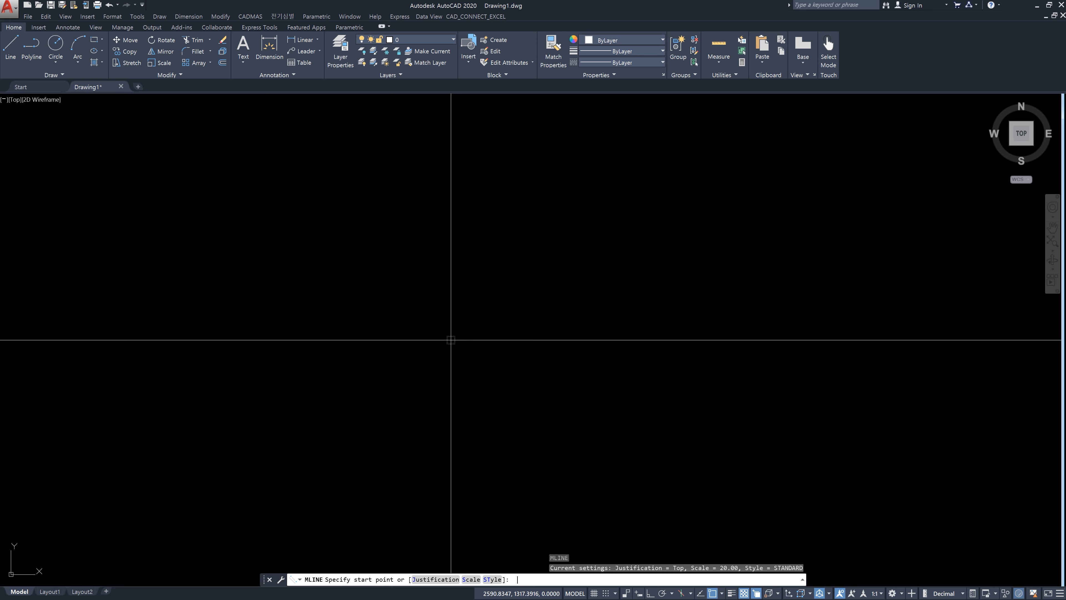
key("Return")
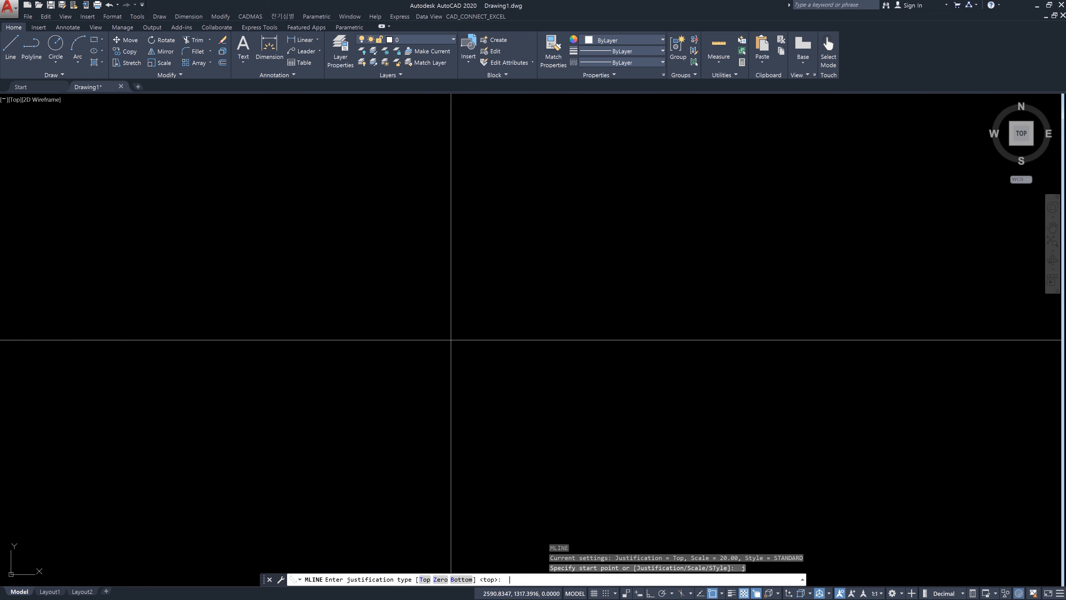
key("Return")
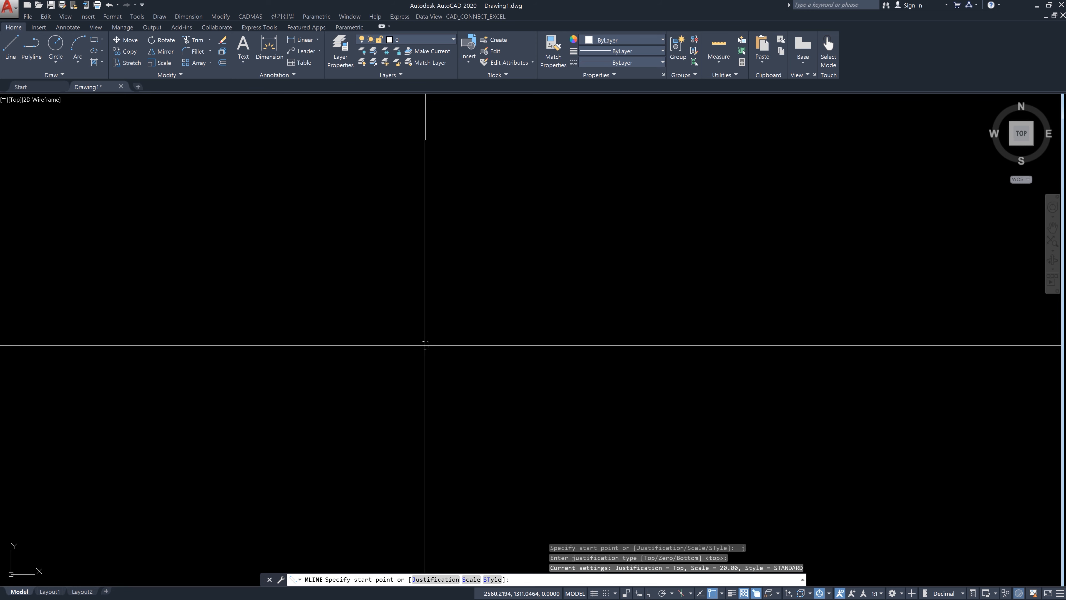
left_click(411, 333)
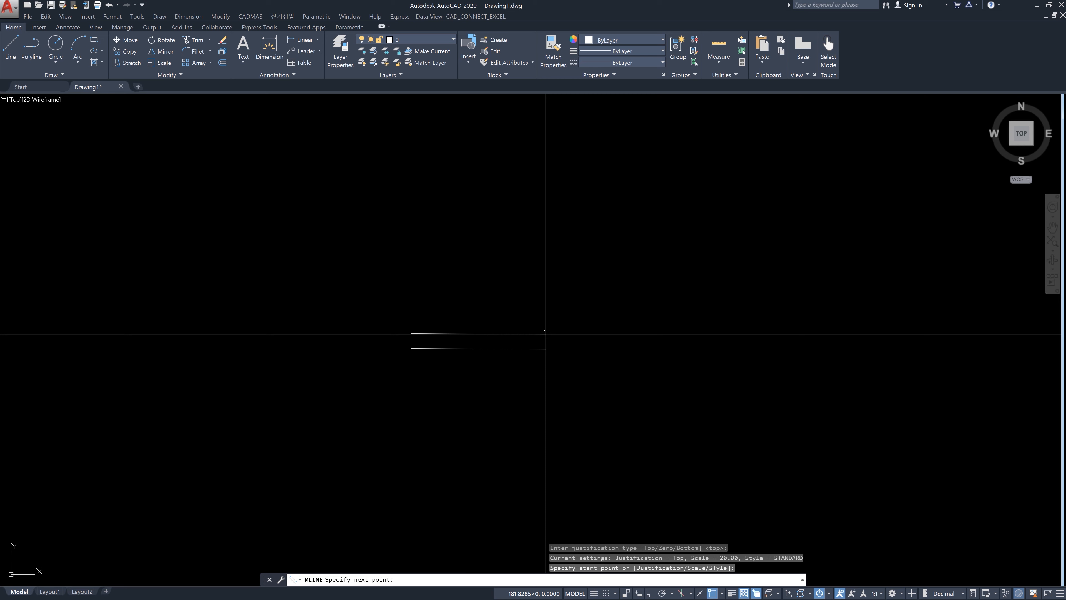
key("Escape")
Try a multiline with its justification set to Bottom, placing only the start point before cancelling
type("ml")
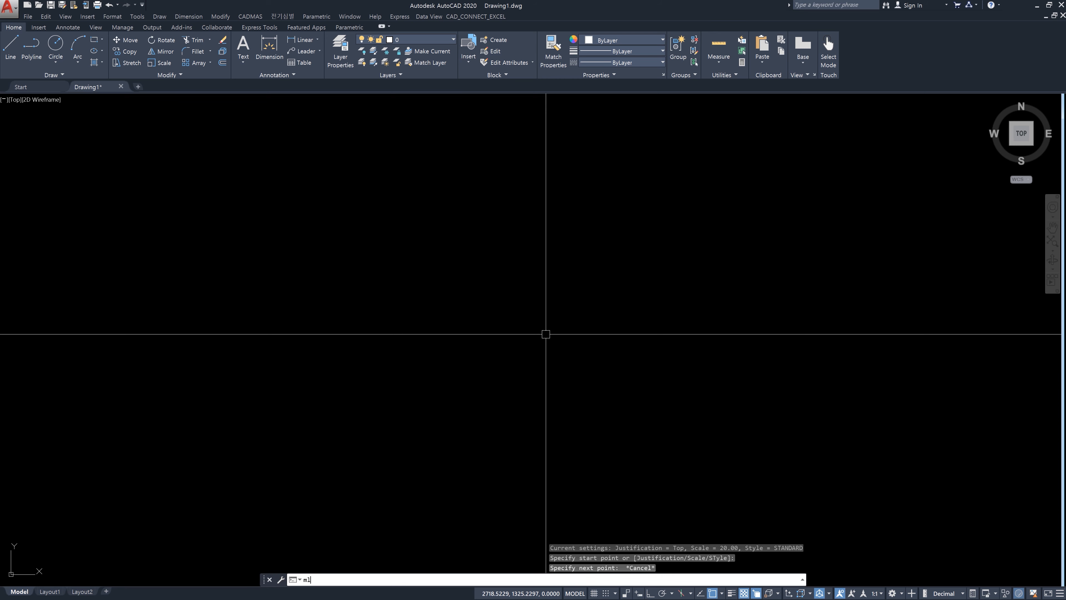
key("Return")
type("j")
key("Return")
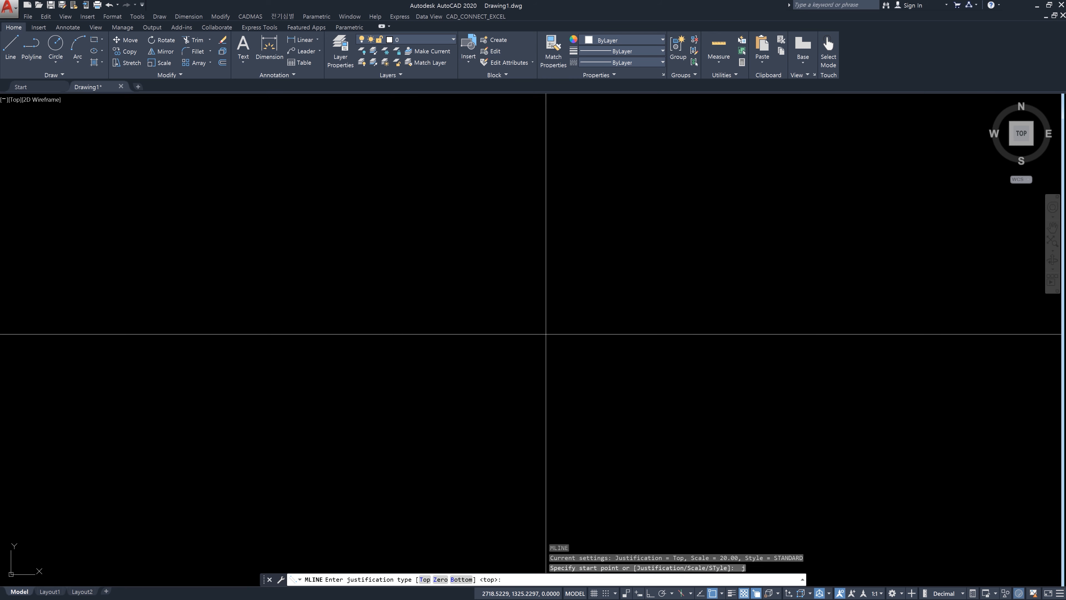
type("b")
key("Return")
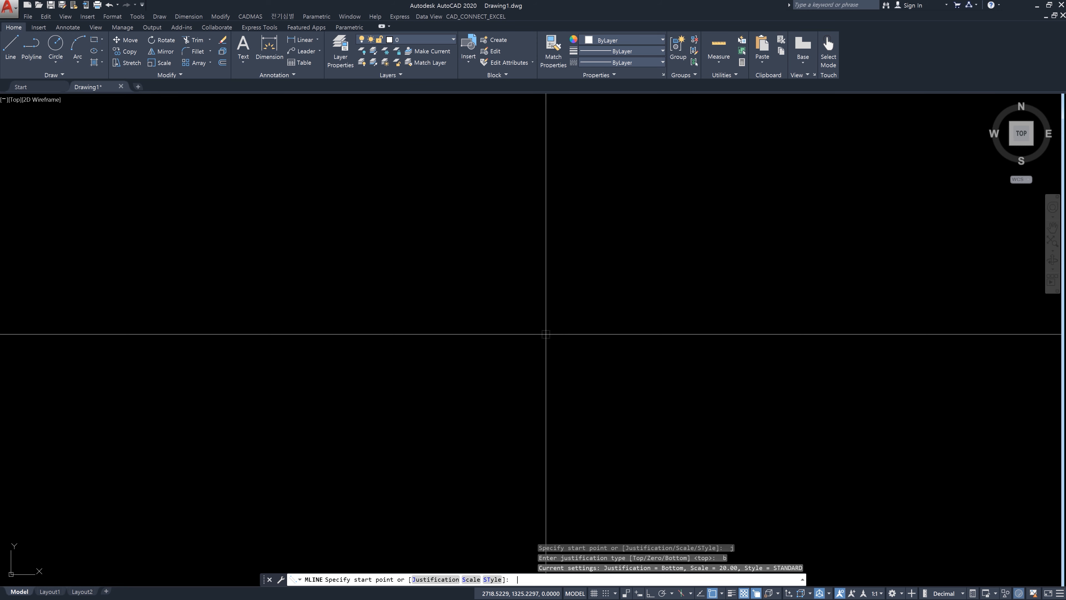
left_click(438, 331)
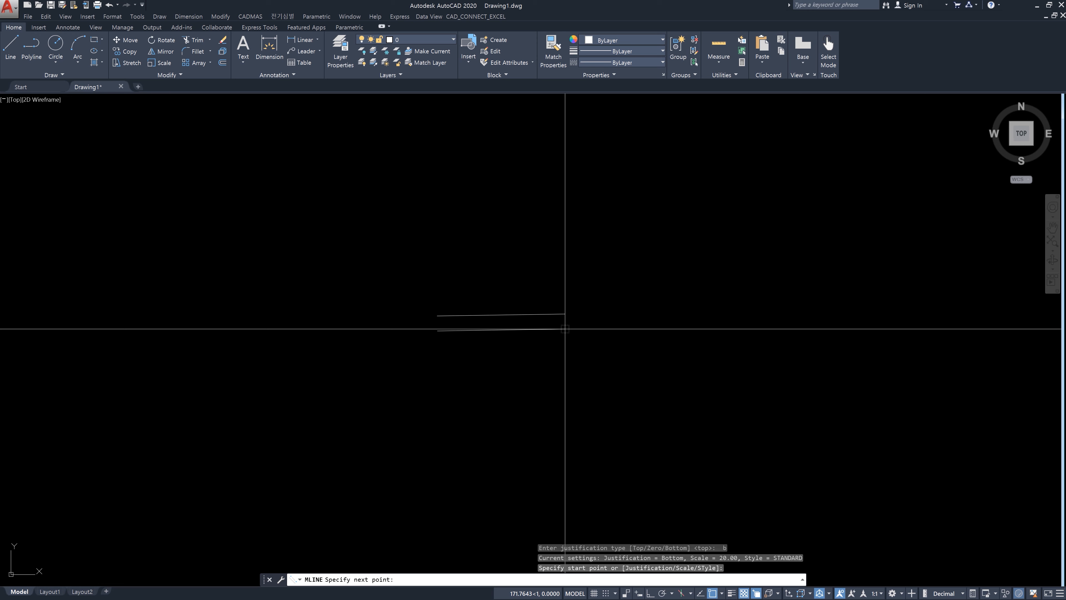
key("Escape")
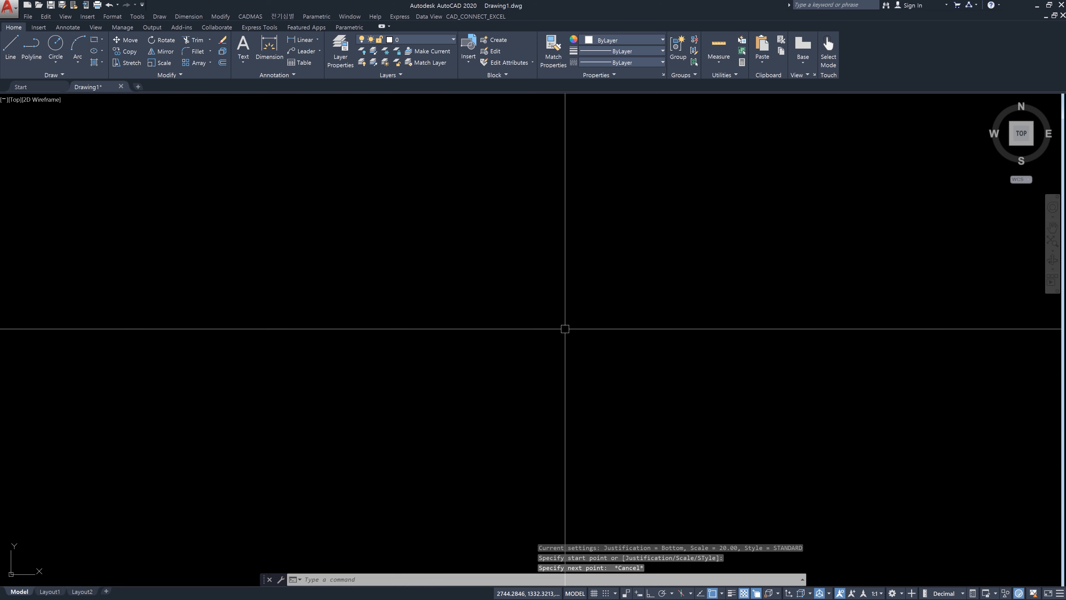
Draw a horizontal multiline about 167 units long with Zero justification, scale 20 and Ortho on, in the middle of the drawing
key("Return")
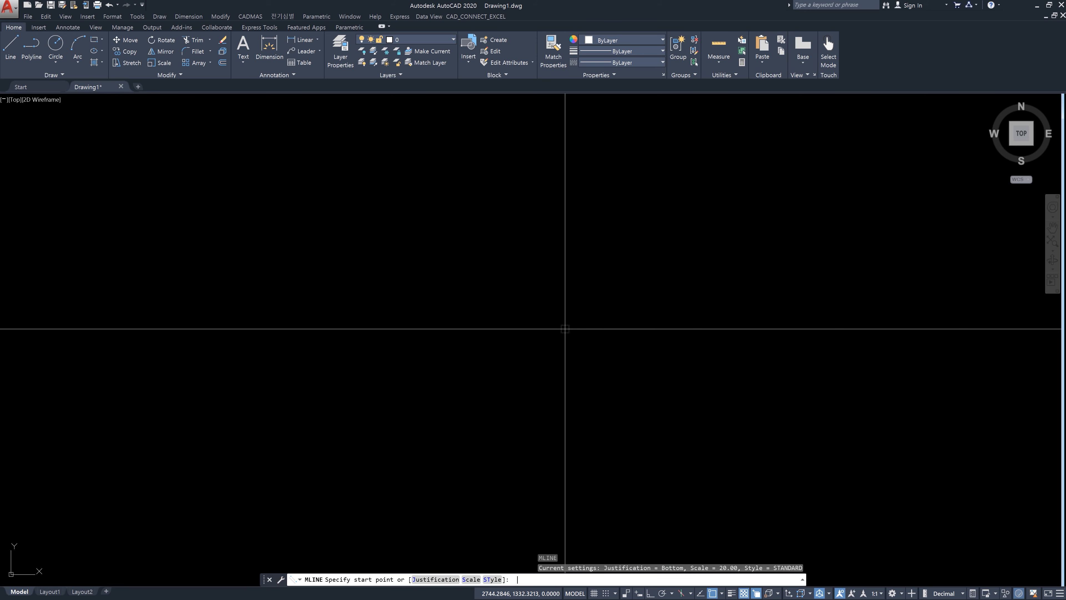
type("j")
key("Return")
type("z")
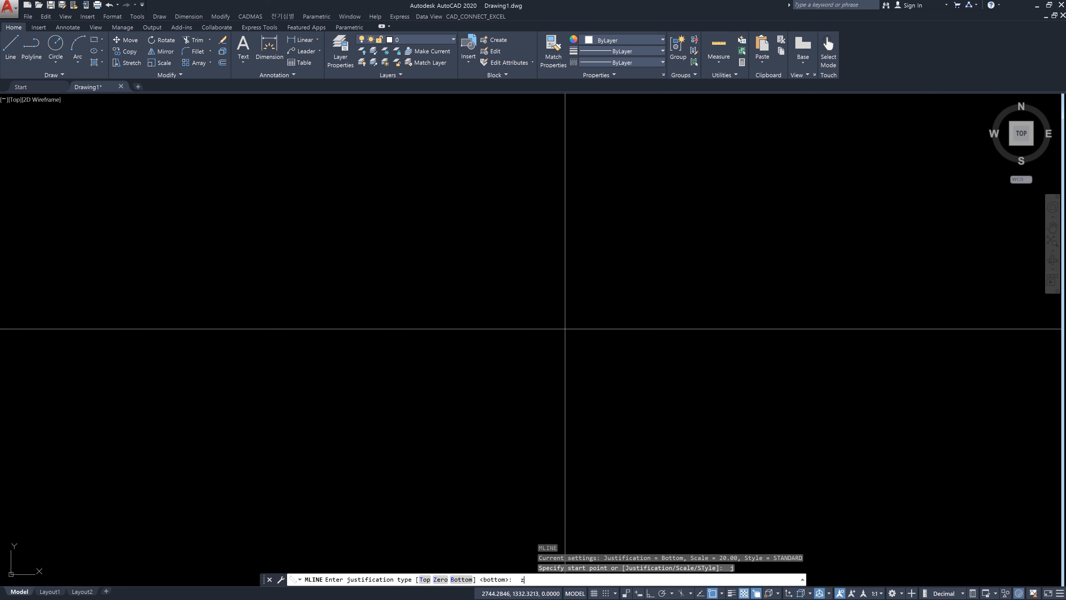
key("Return")
left_click(367, 318)
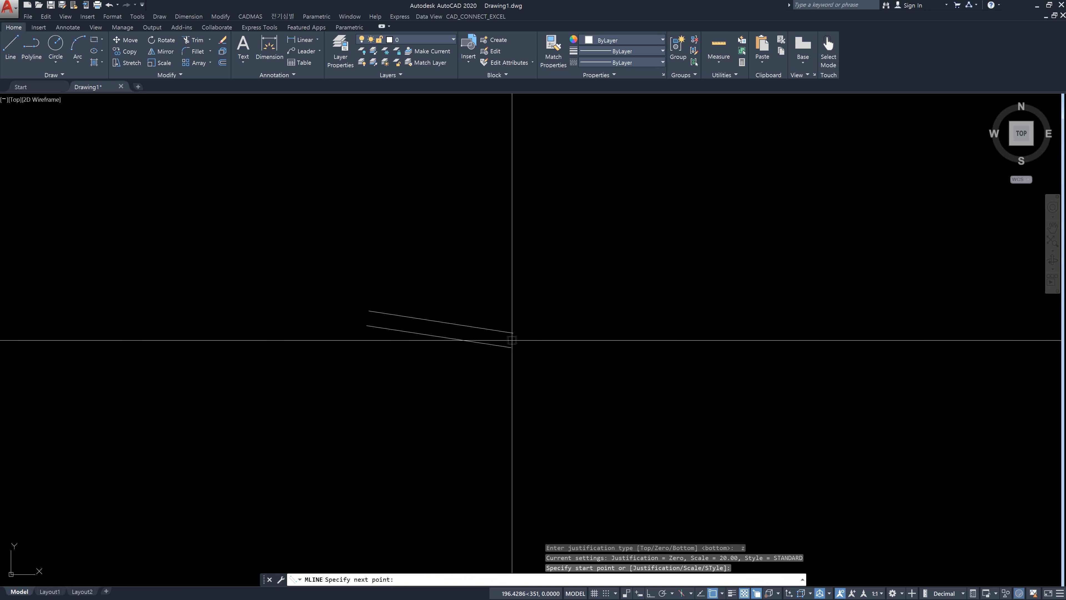
key("F8")
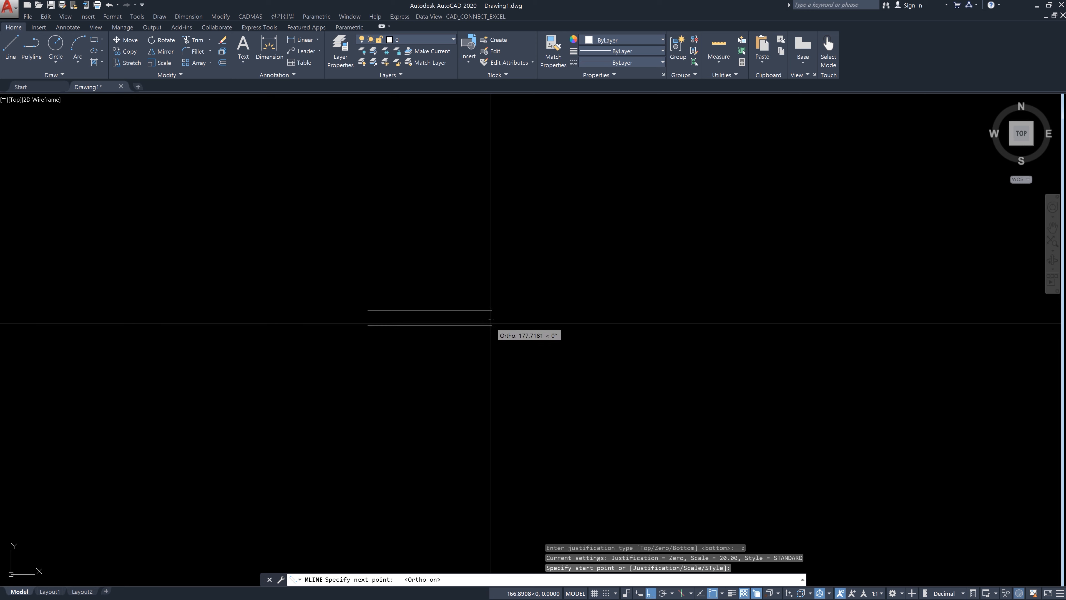
left_click(491, 315)
key("Return")
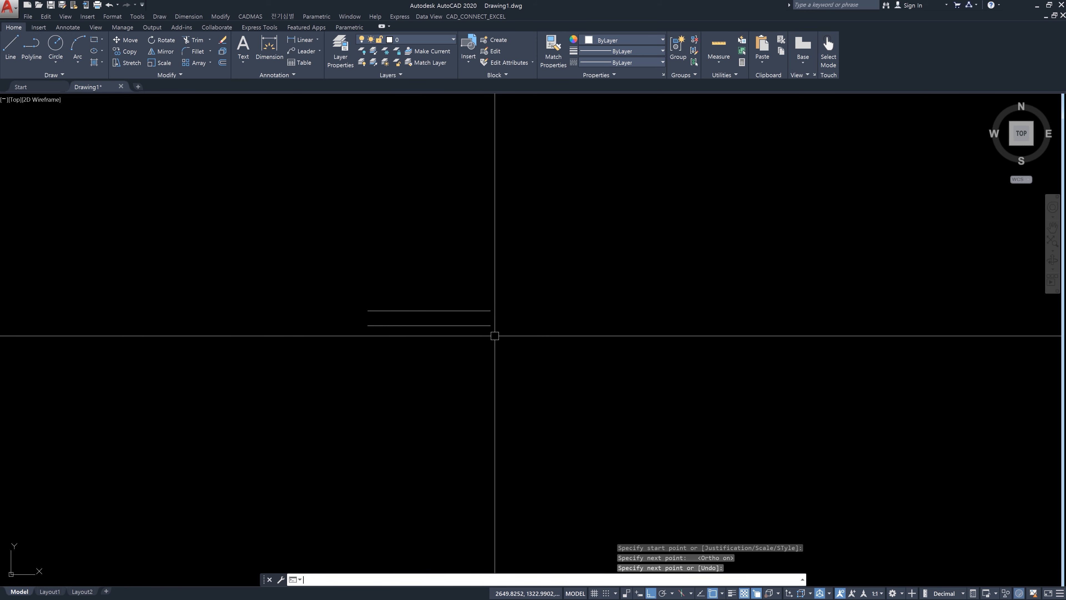
Add a vertical linear dimension between the multiline's two parallel lines, placed just beyond its right end
scroll(431, 311, "up", 4)
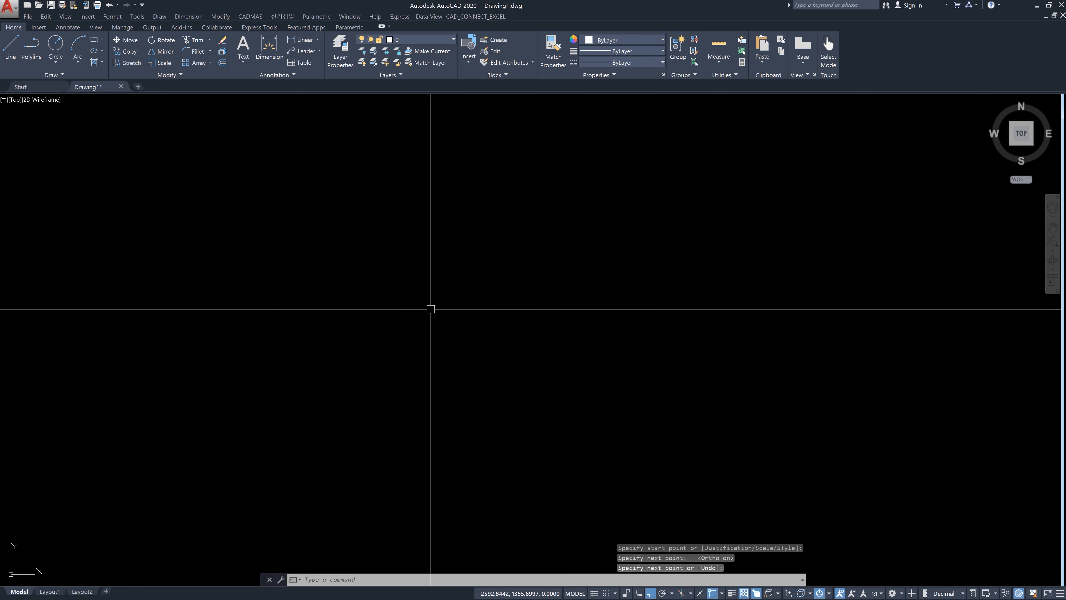
middle_click_drag(428, 317, 519, 350)
scroll(553, 351, "up", 2)
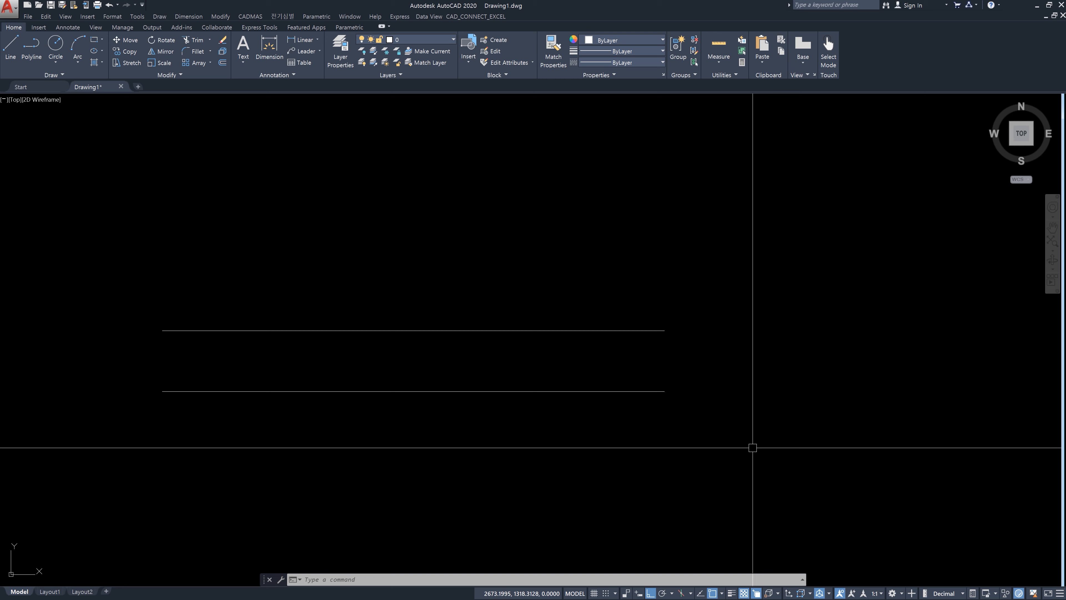
type("dli")
key("Return")
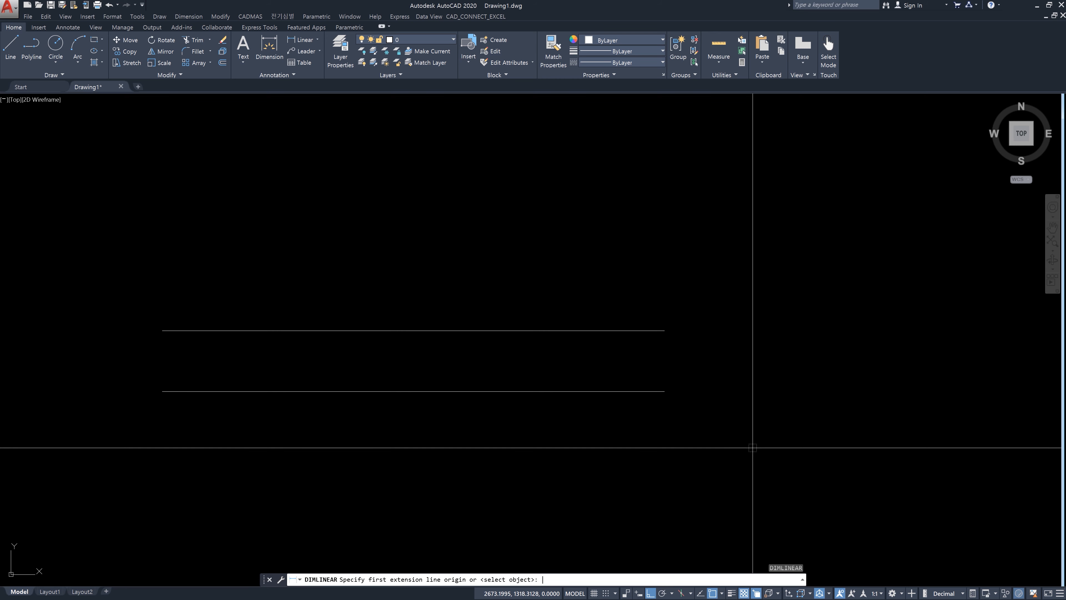
left_click(664, 391)
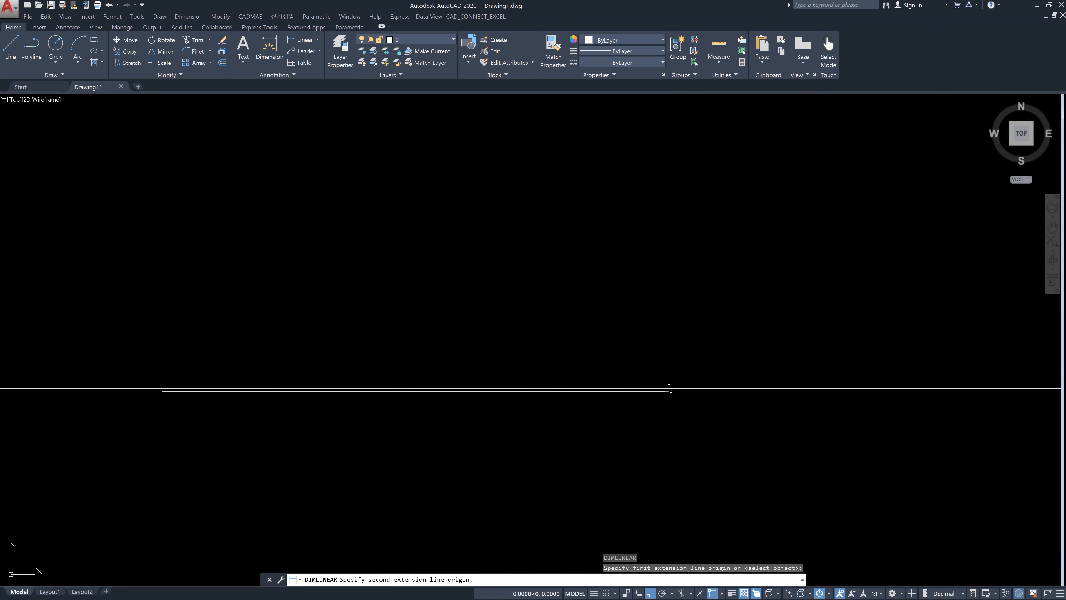
left_click(664, 331)
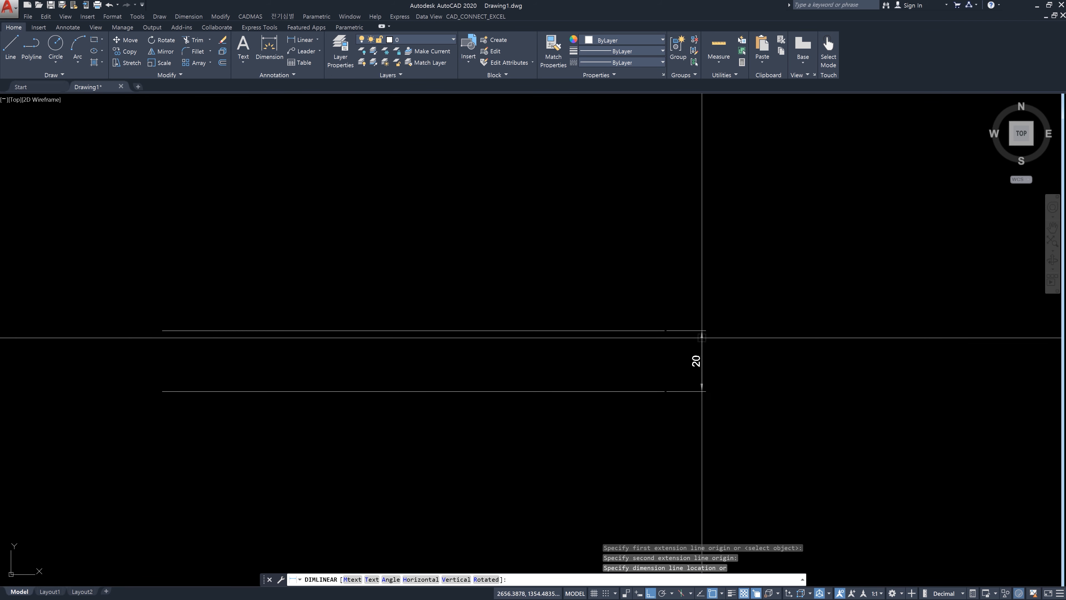
left_click(702, 361)
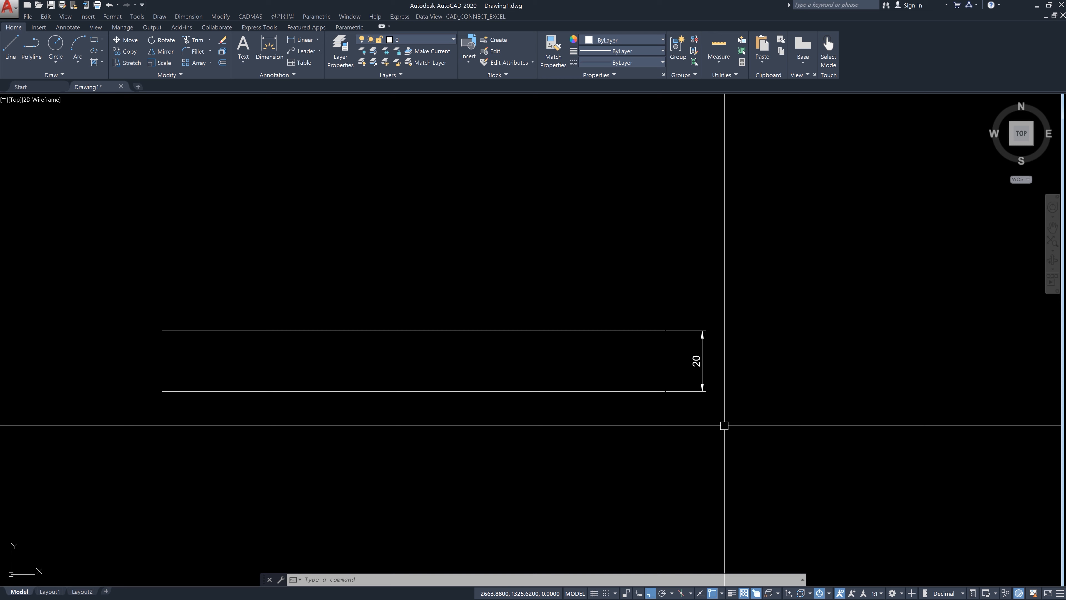
Set the multiline scale to 1 and draw a short horizontal multiline about 14 units long below the dimensioned one
type("ml")
key("Return")
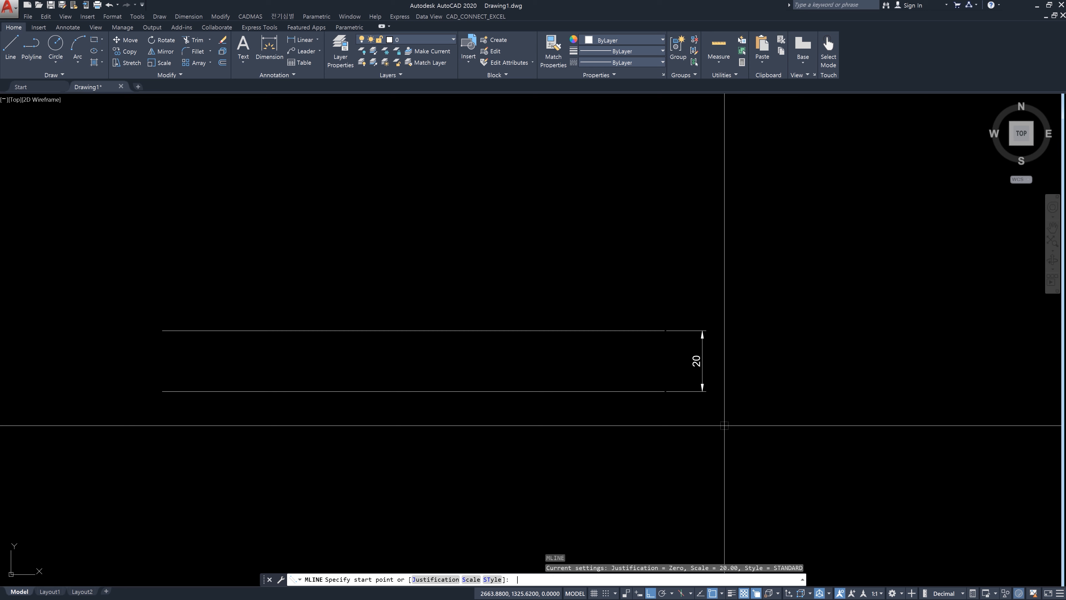
type("s")
key("Return")
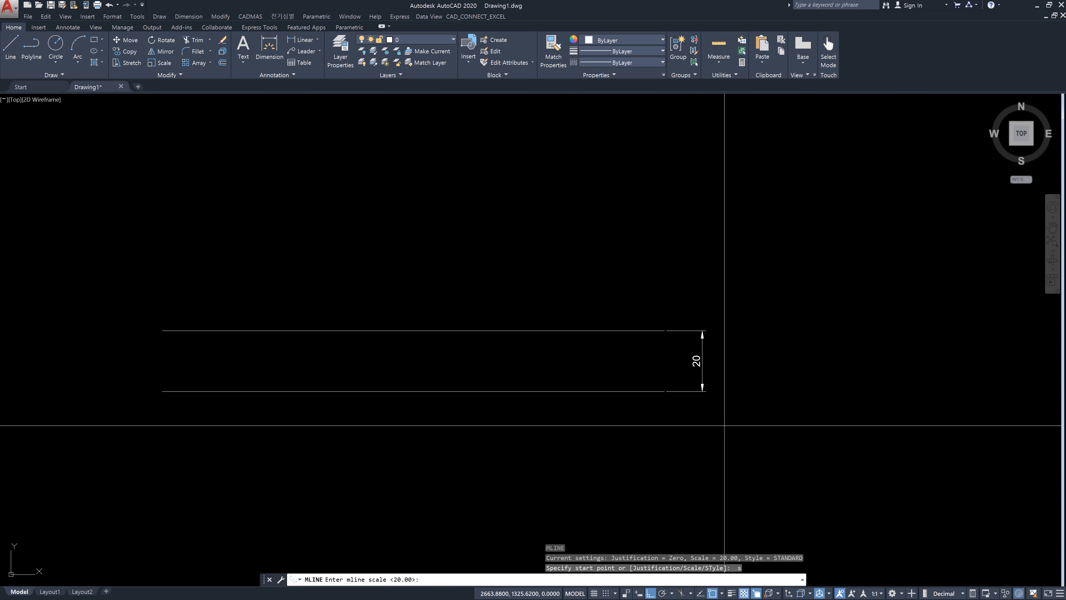
type("1")
key("Return")
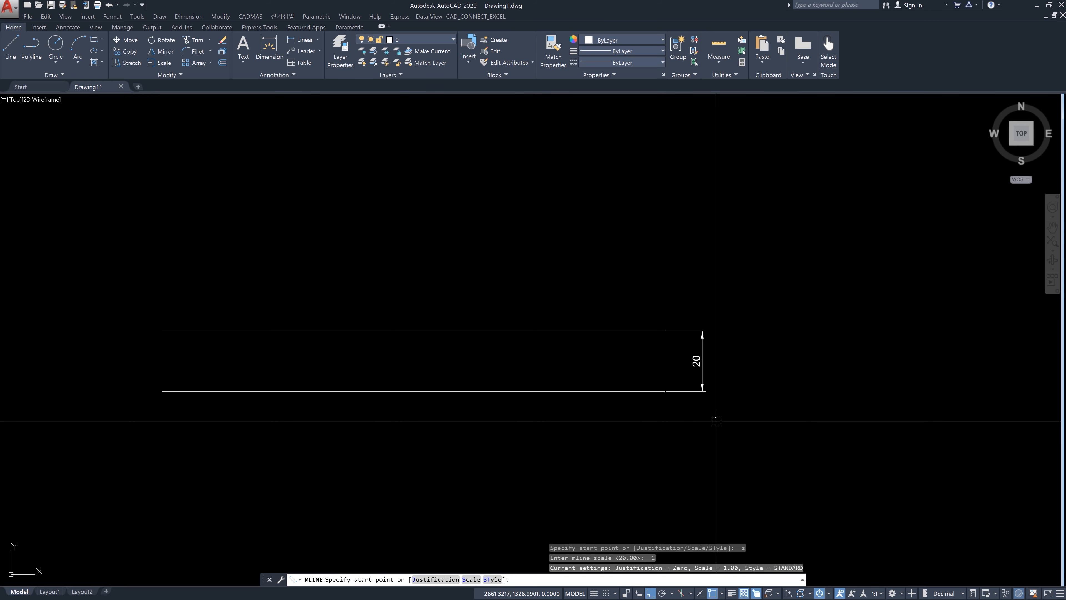
left_click(491, 456)
left_click(534, 459)
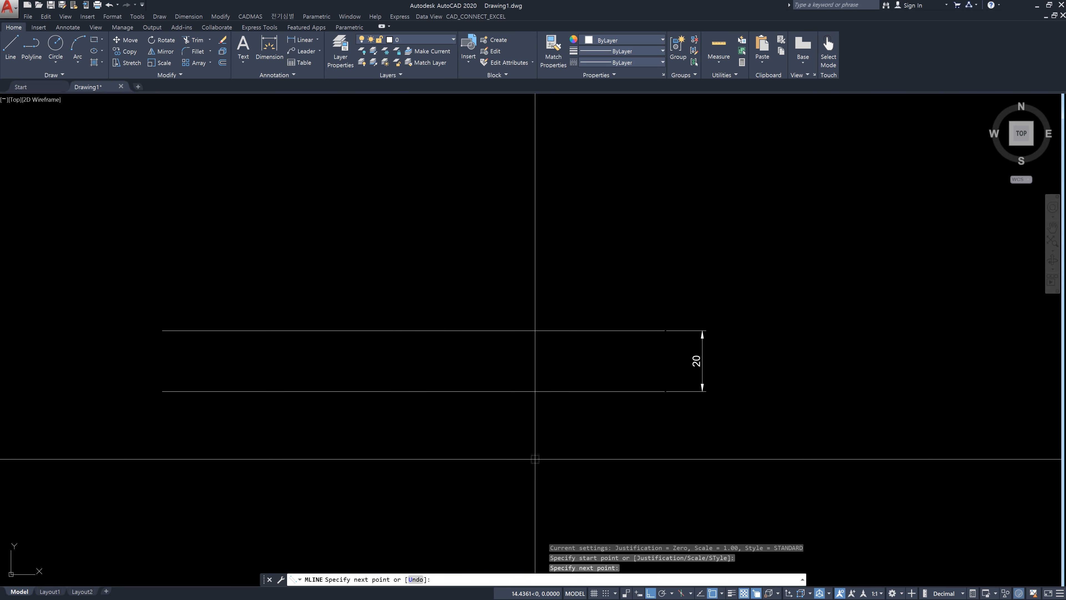
key("Return")
Add a vertical linear dimension across the gap at the short multiline's right end
scroll(534, 459, "up", 4)
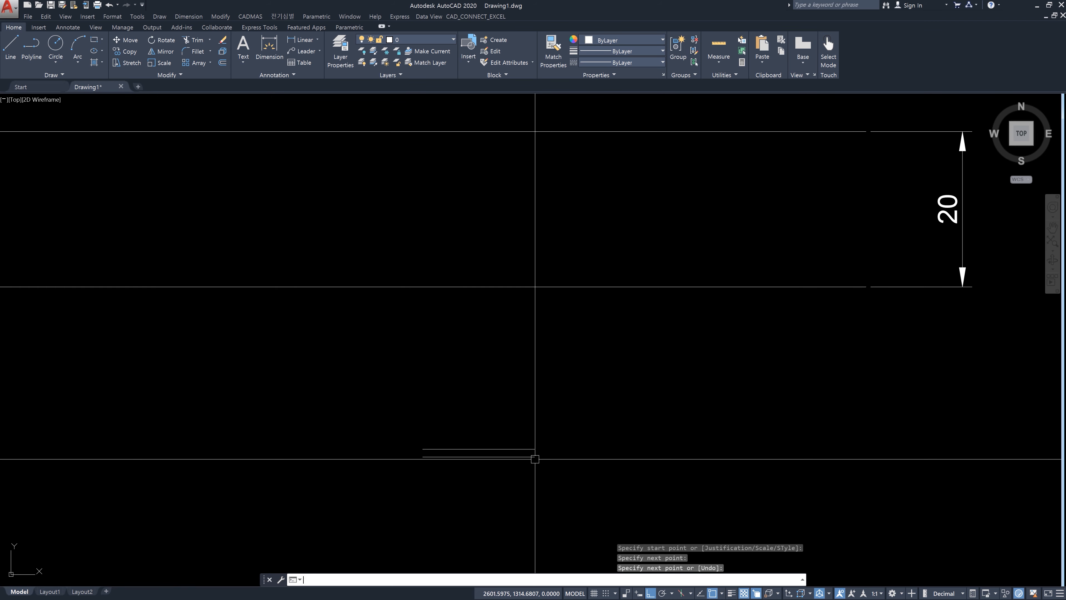
type("dli")
key("Return")
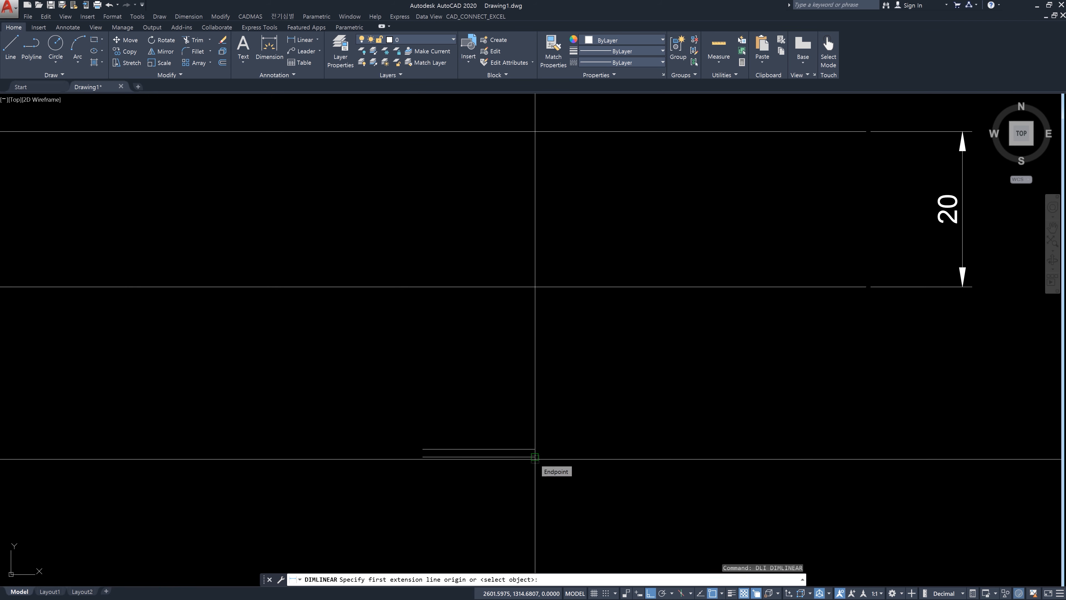
left_click(534, 456)
left_click(534, 448)
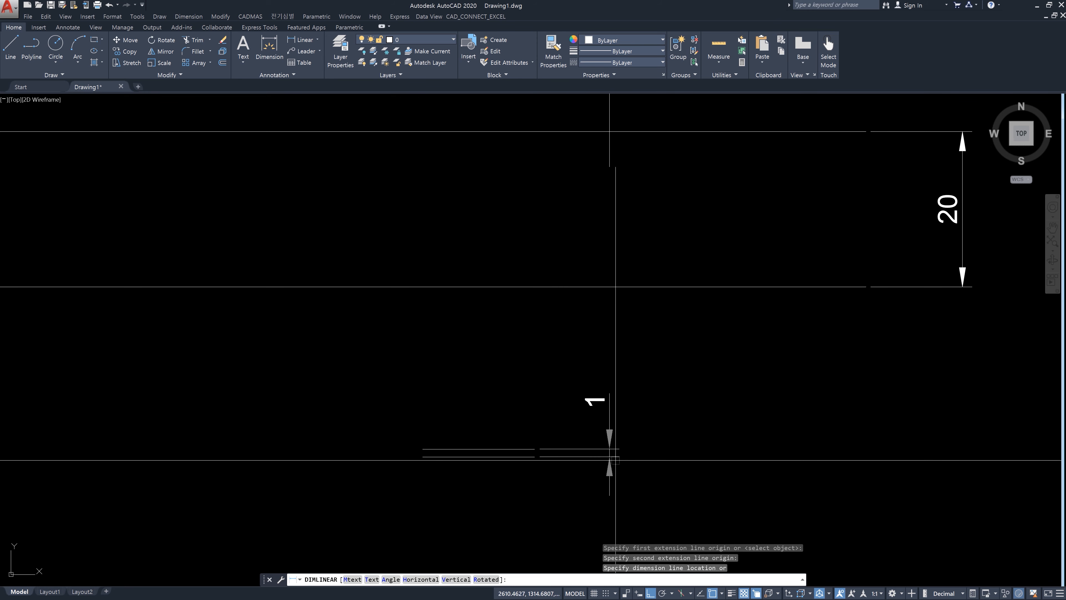
left_click(615, 482)
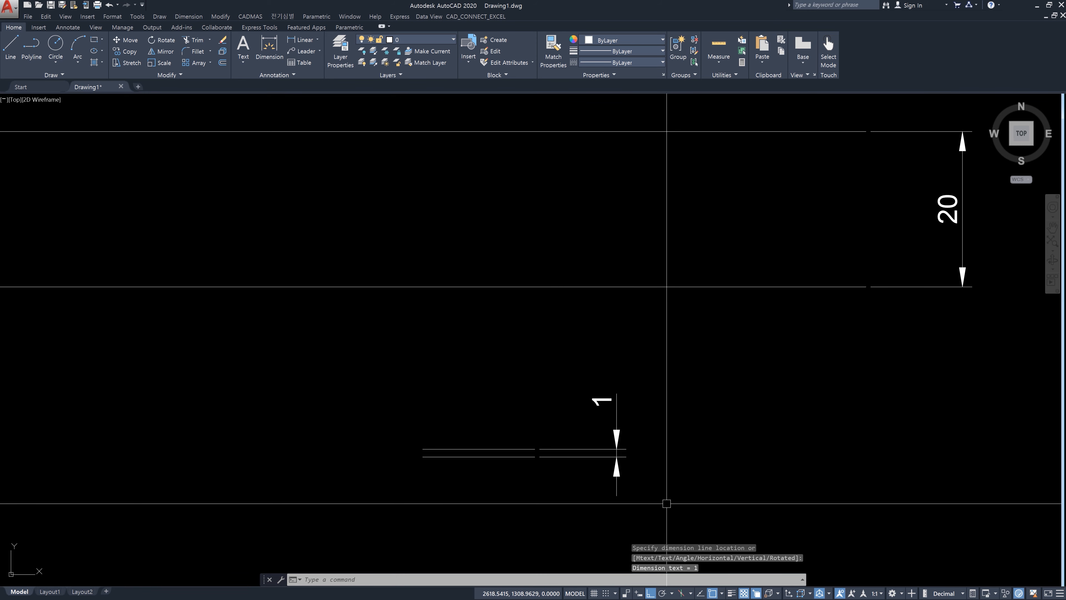
scroll(699, 494, "down", 3)
middle_click_drag(700, 493, 669, 502)
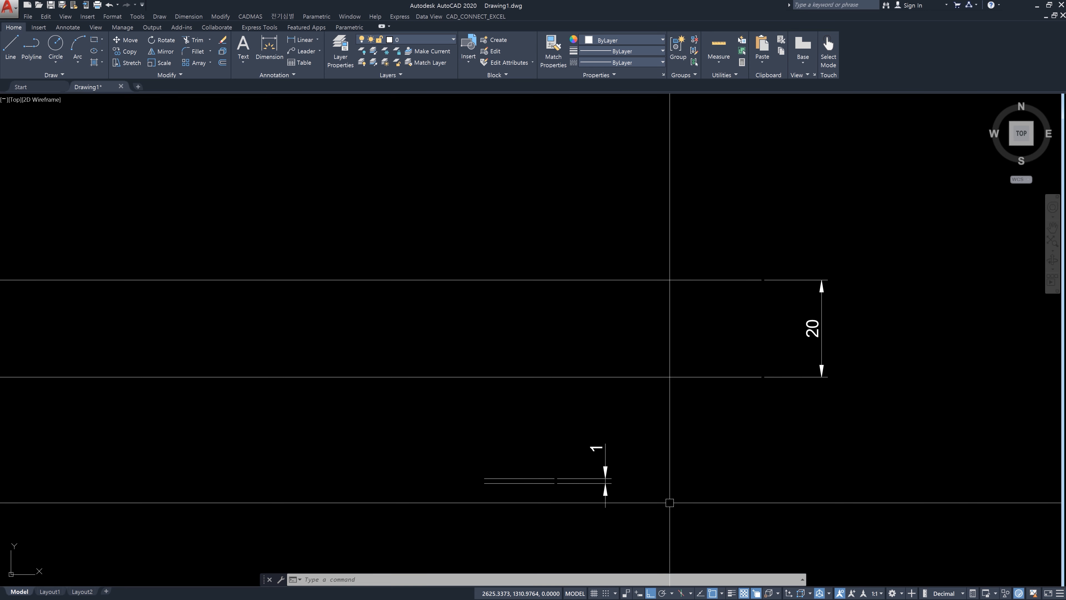
type("mline")
key("Return")
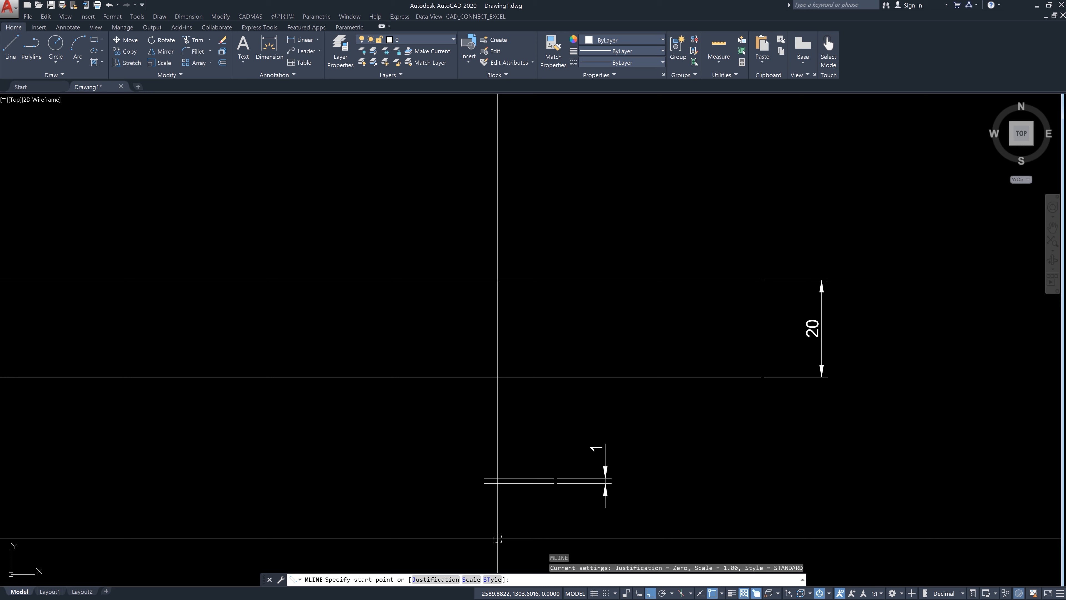
left_click(844, 522)
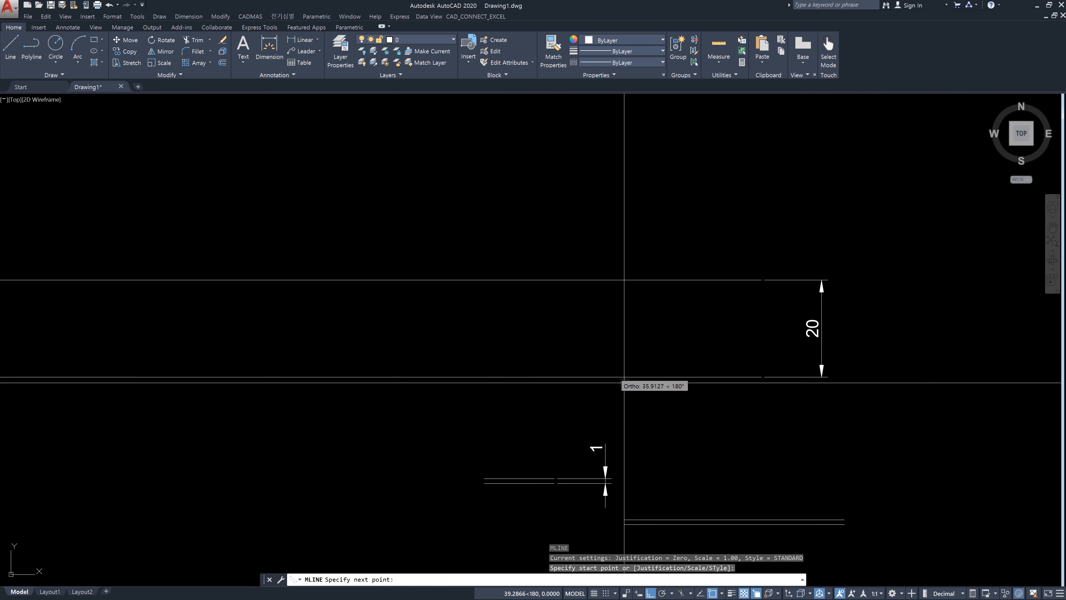
key("Escape")
key("Escape")
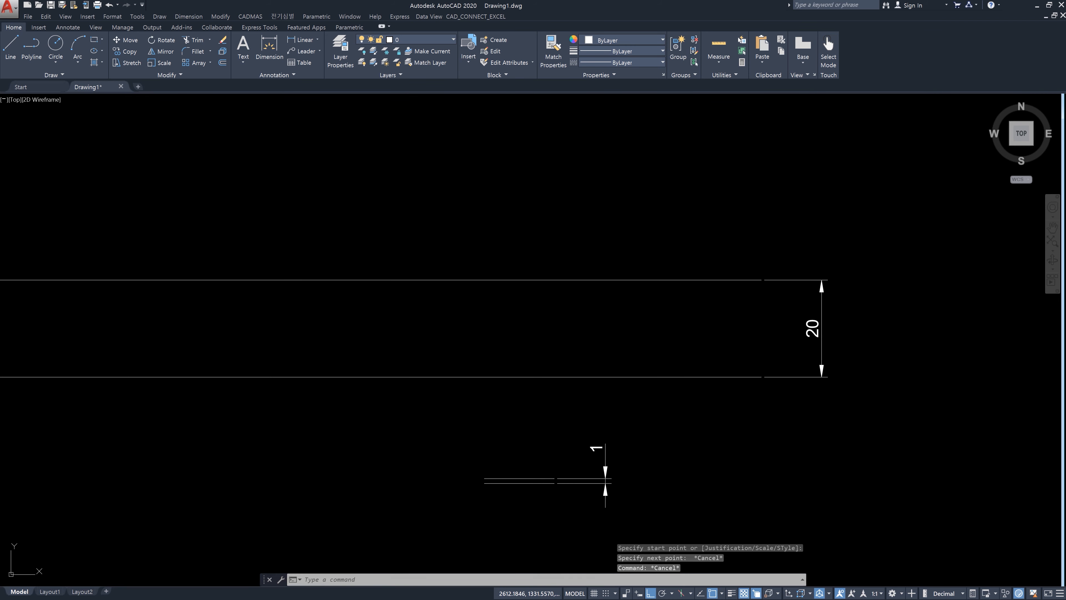
Select both multilines and their dimensions and erase them all
left_click(693, 497)
left_click(535, 357)
left_click(828, 432)
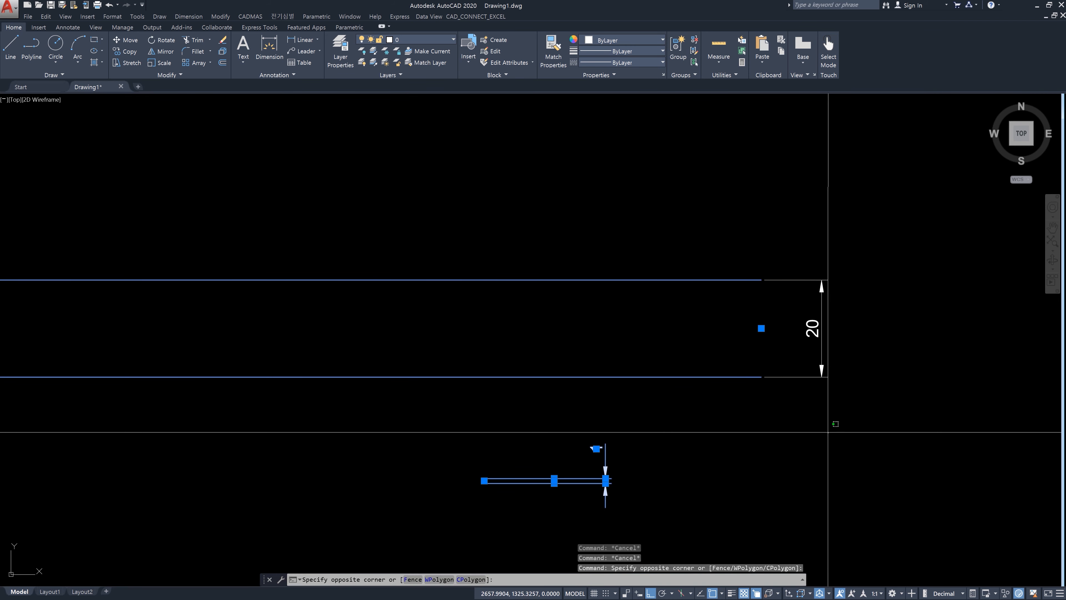
left_click(724, 359)
key("Delete")
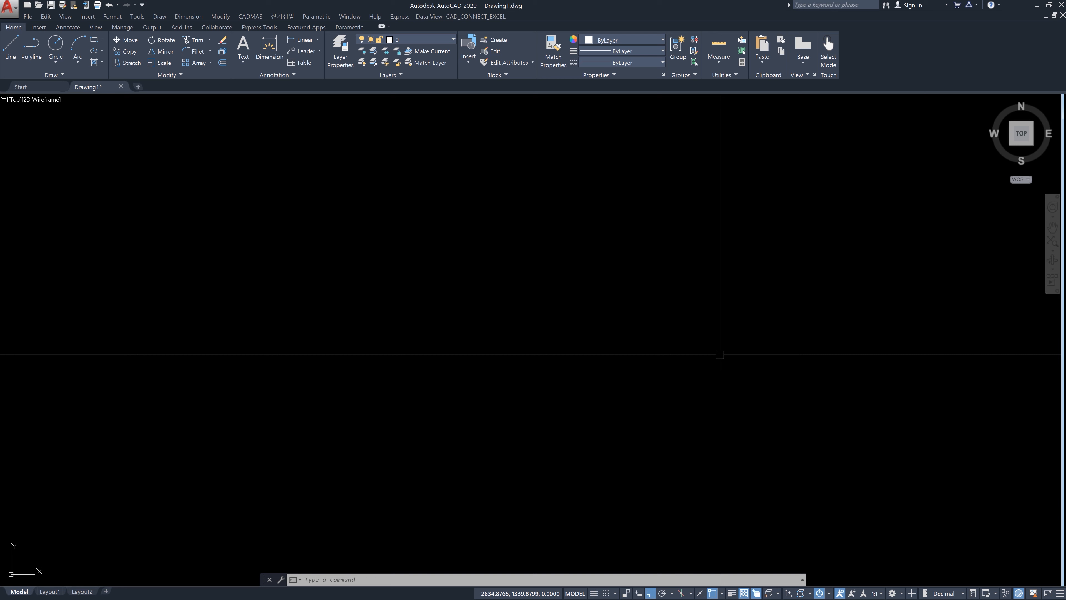
Compare the style dialogs opened by the MLSTYLE command and the MLS alias, closing each without changes
type("ml")
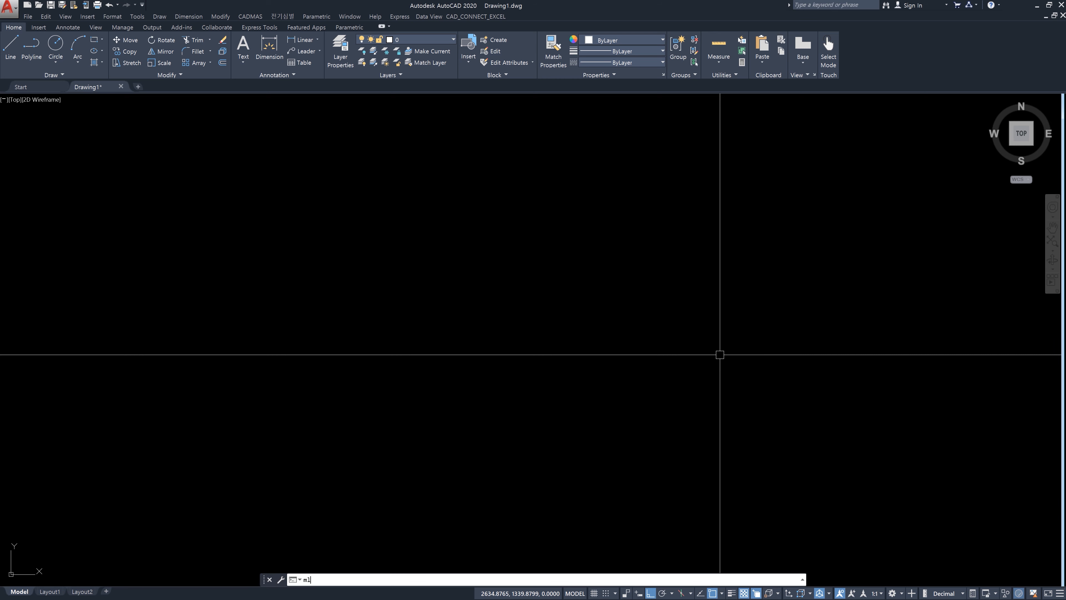
type("style")
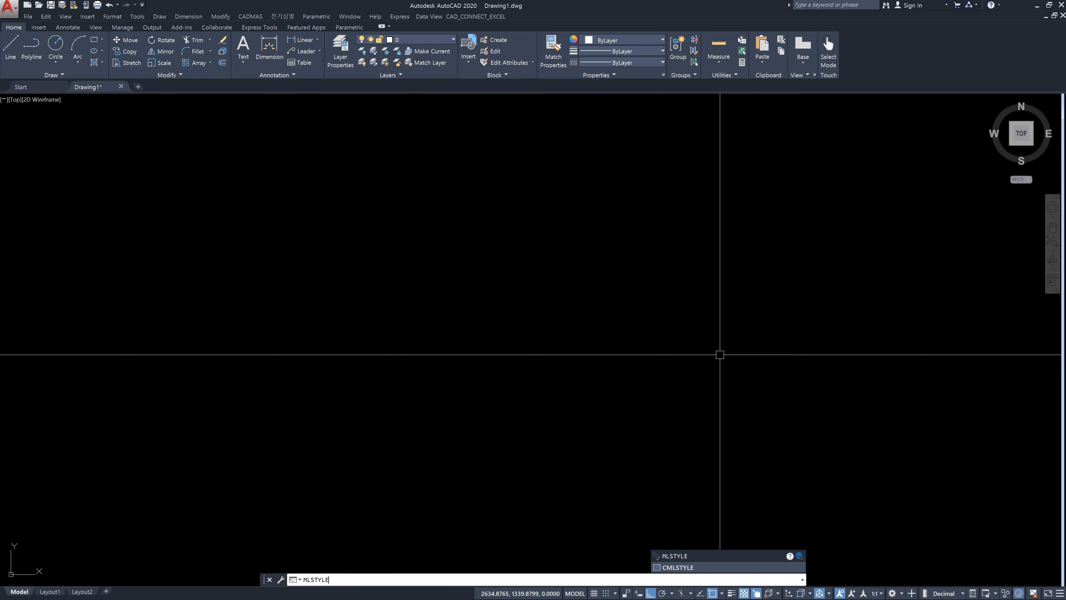
key("Return")
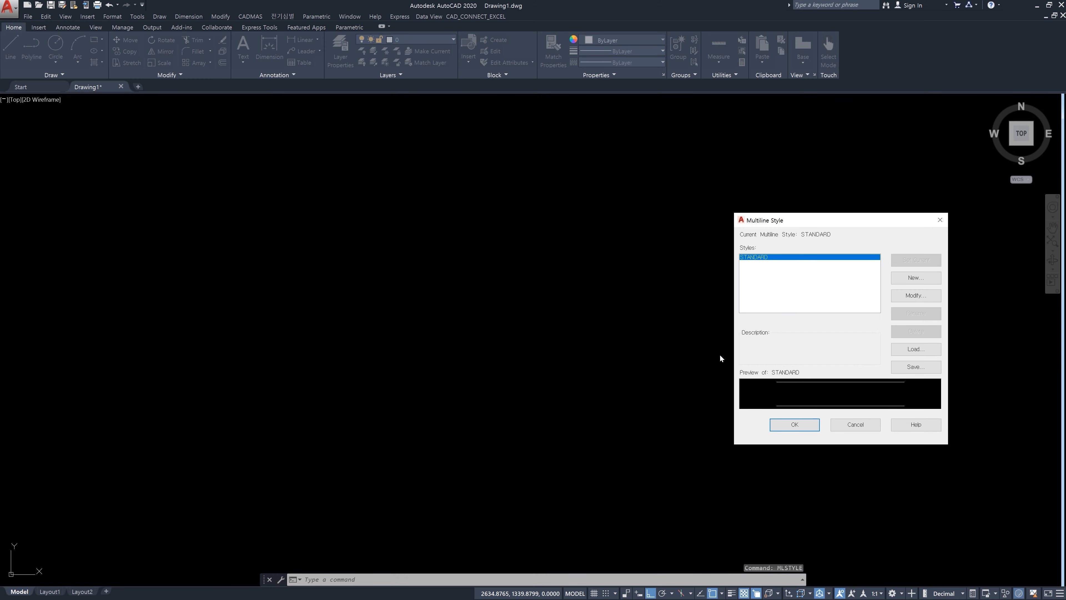
key("Escape")
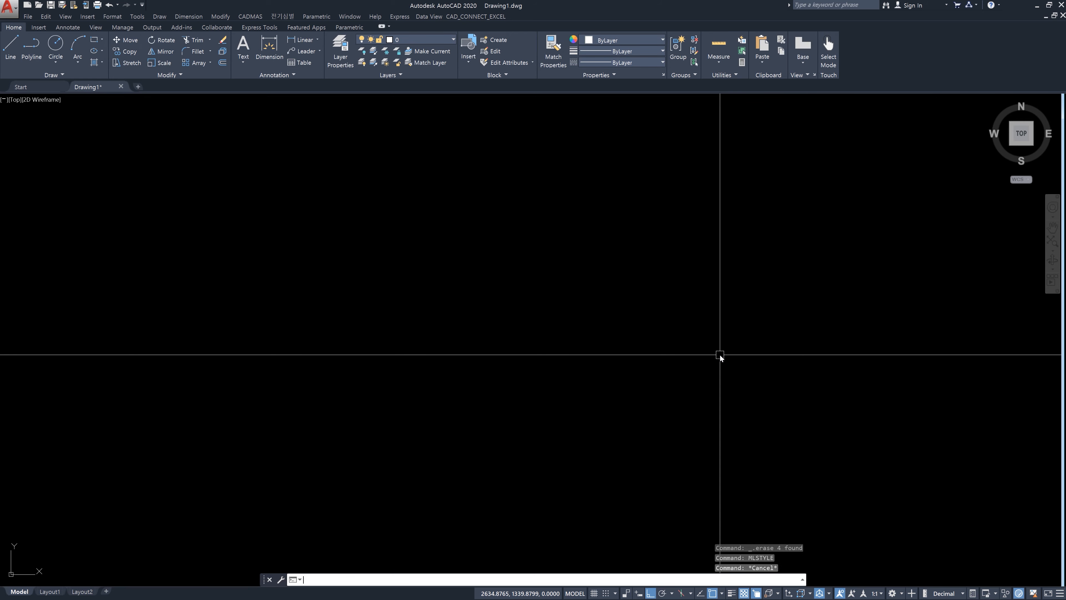
type("mls")
key("Return")
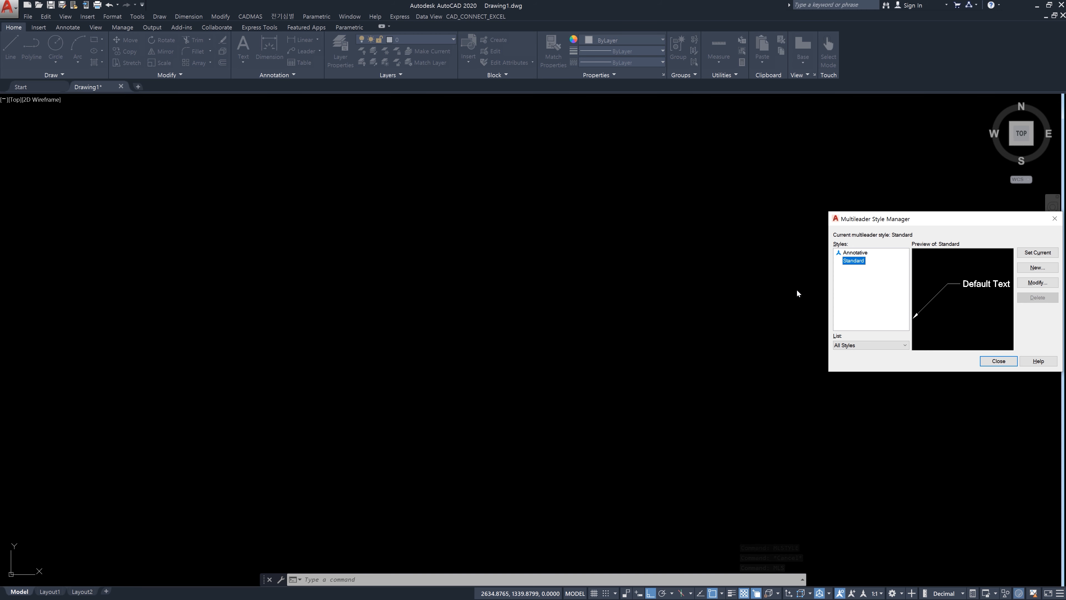
left_click_drag(914, 221, 651, 247)
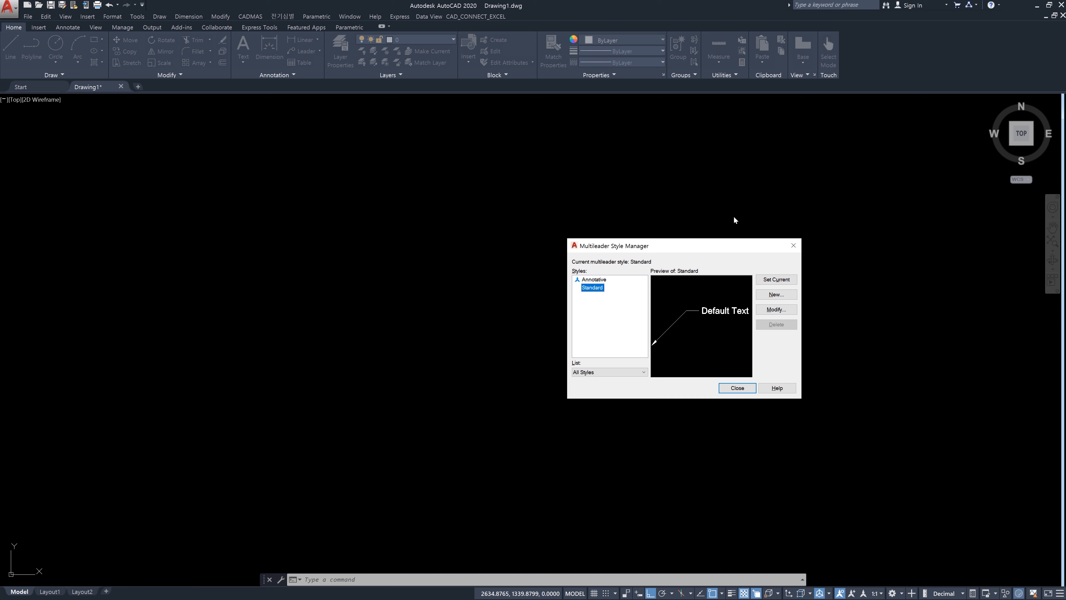
left_click(794, 246)
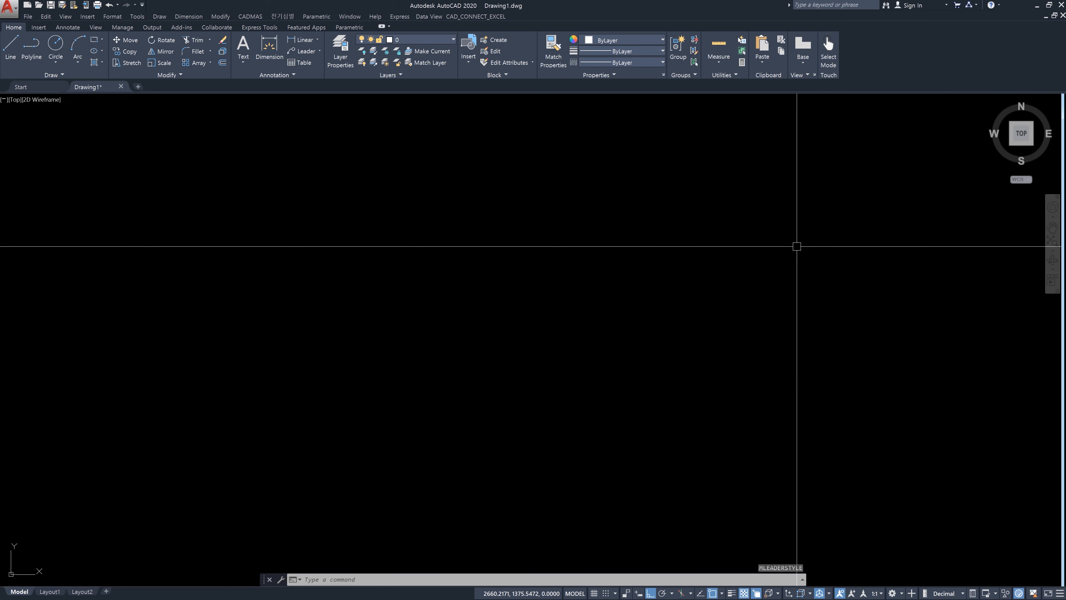
Run MLSTYLE and open the STANDARD multiline style's settings for modification
type("mlstyle")
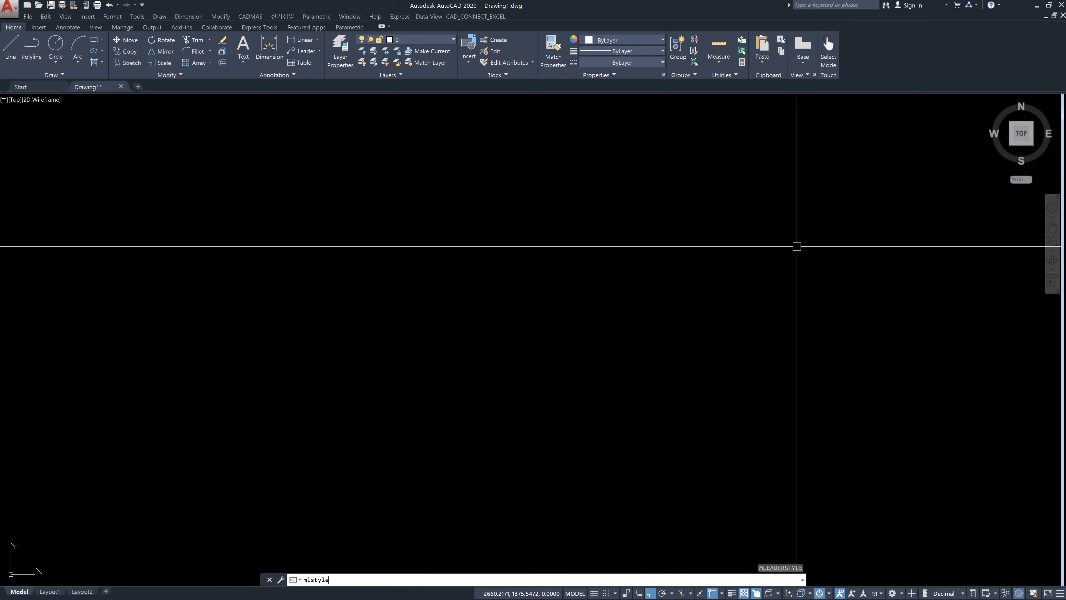
key("Return")
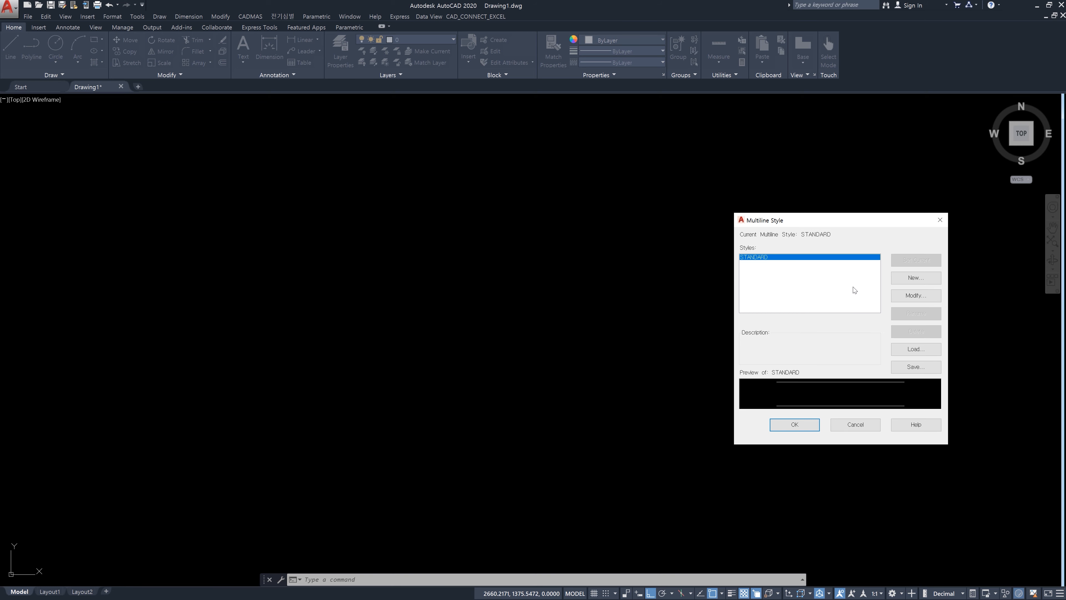
left_click(906, 297)
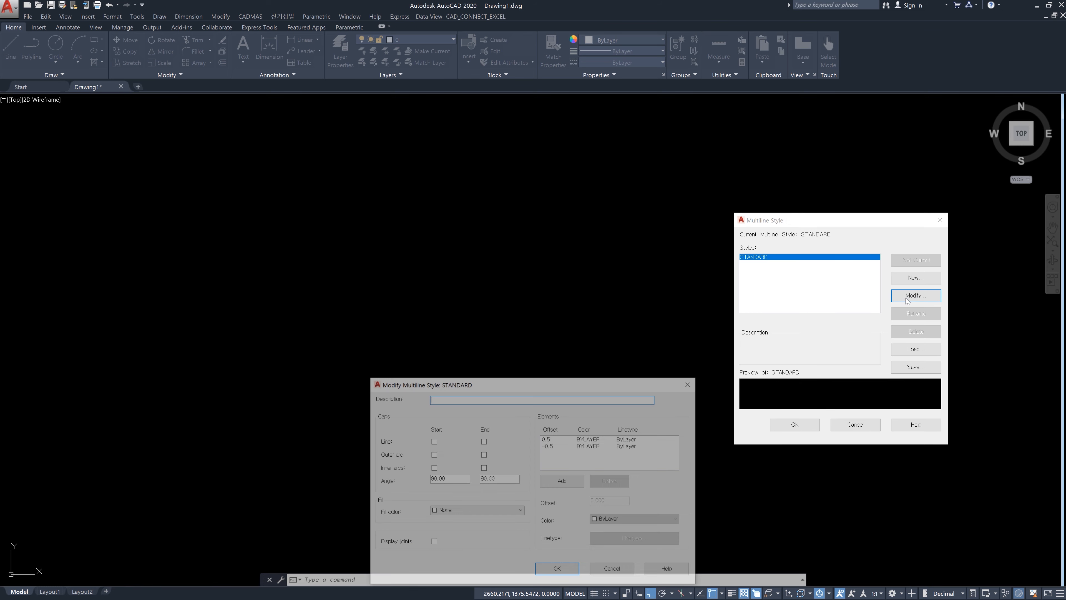
left_click_drag(637, 379, 638, 233)
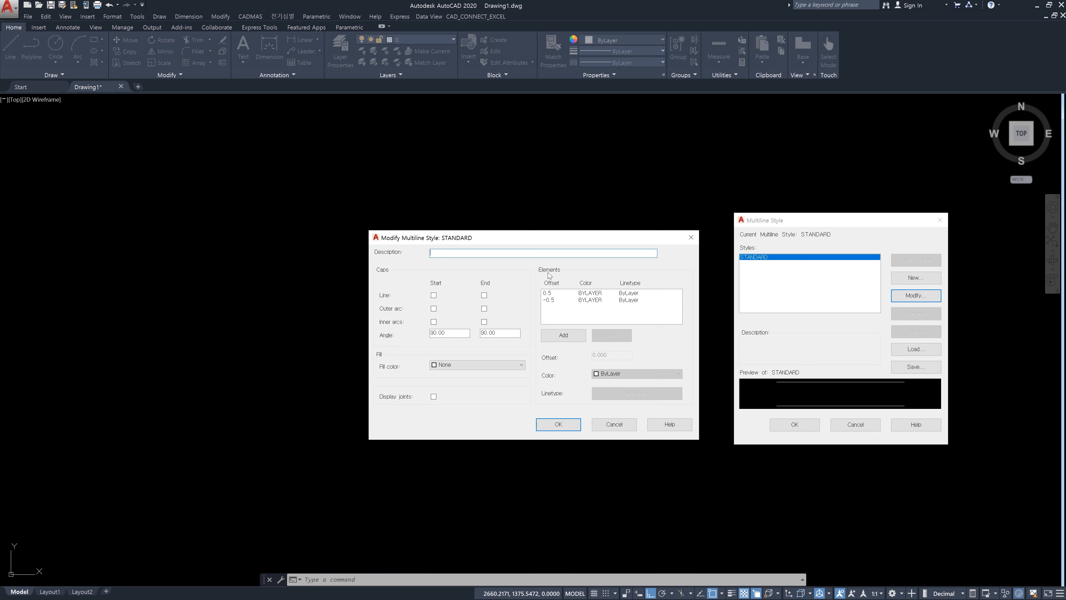
Examine the offset, color and linetype of the two elements in the STANDARD multiline style
left_click(579, 293)
left_click(583, 300)
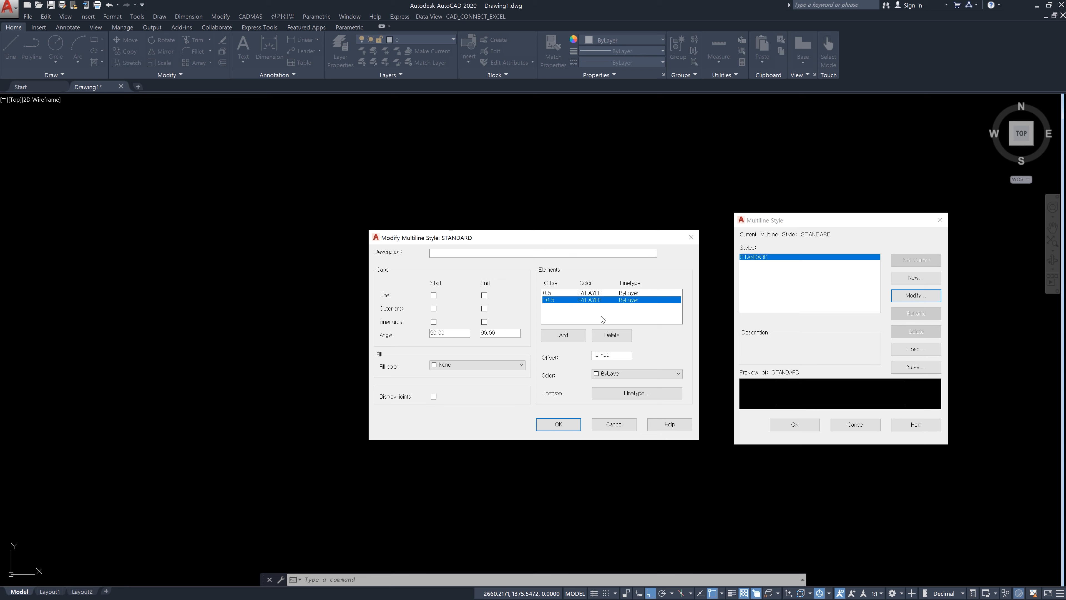
left_click(591, 293)
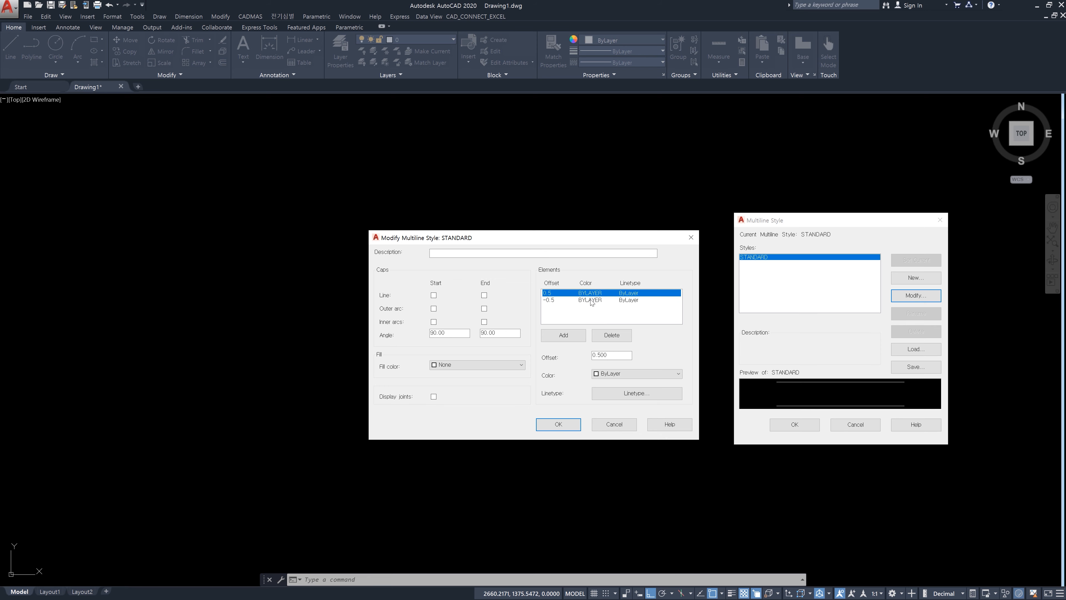
left_click(591, 300)
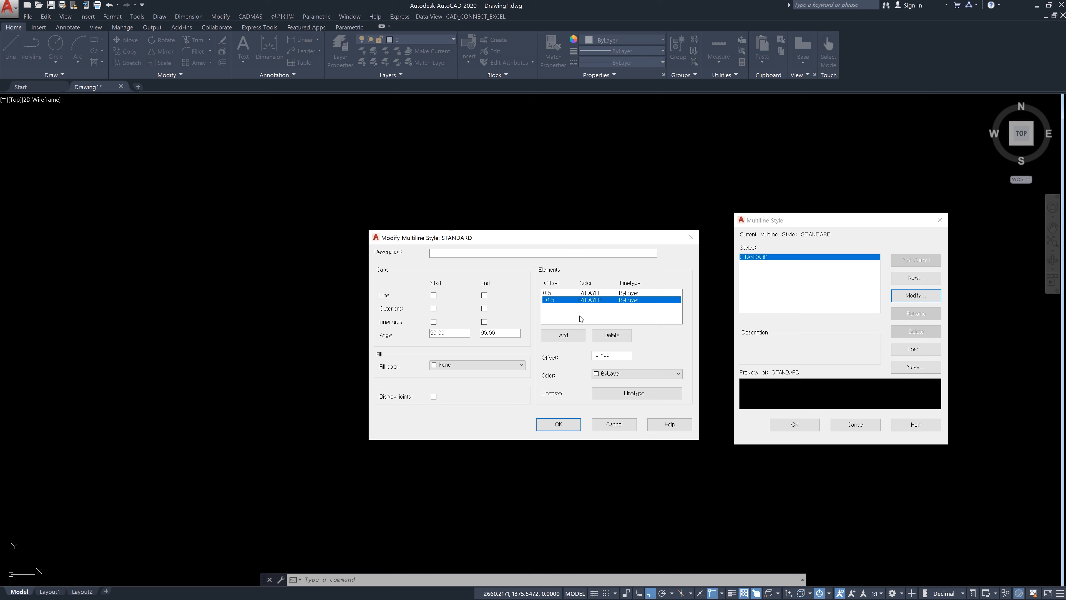
left_click(549, 293)
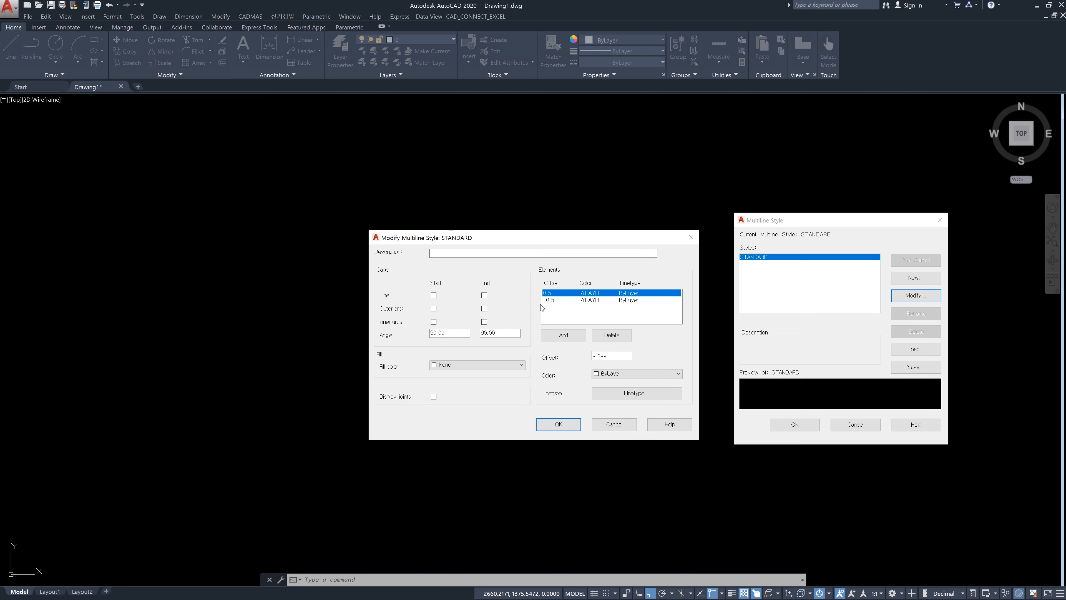
left_click(550, 300)
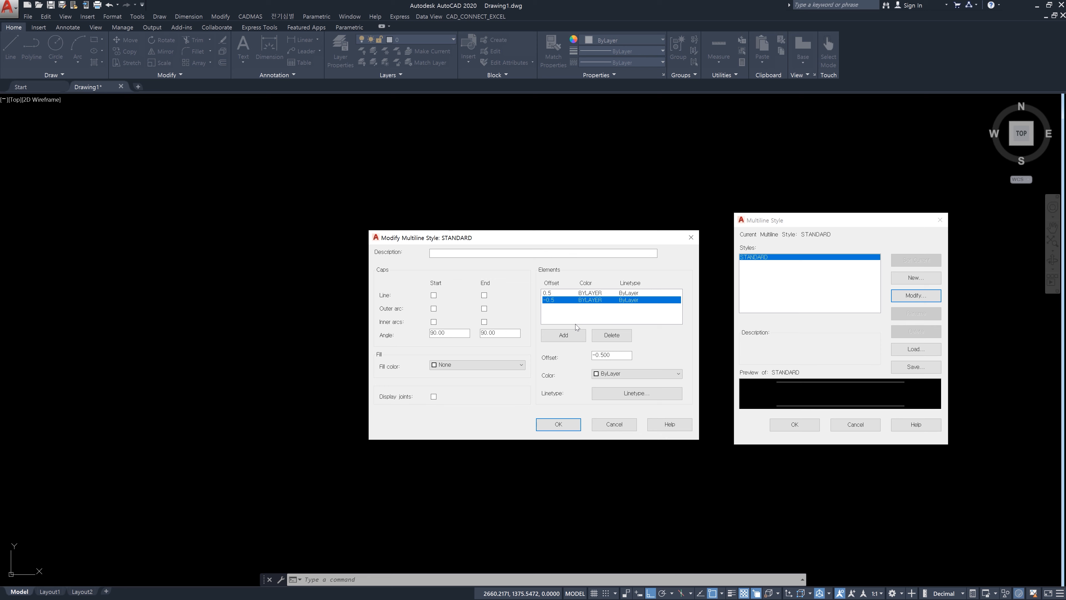
left_click(557, 293)
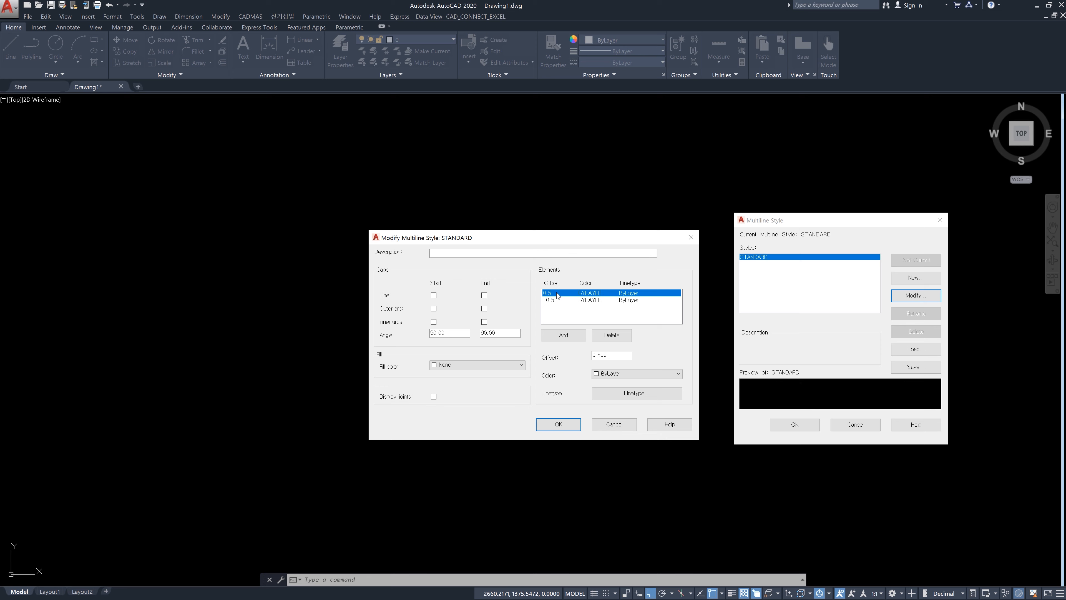
left_click(555, 300)
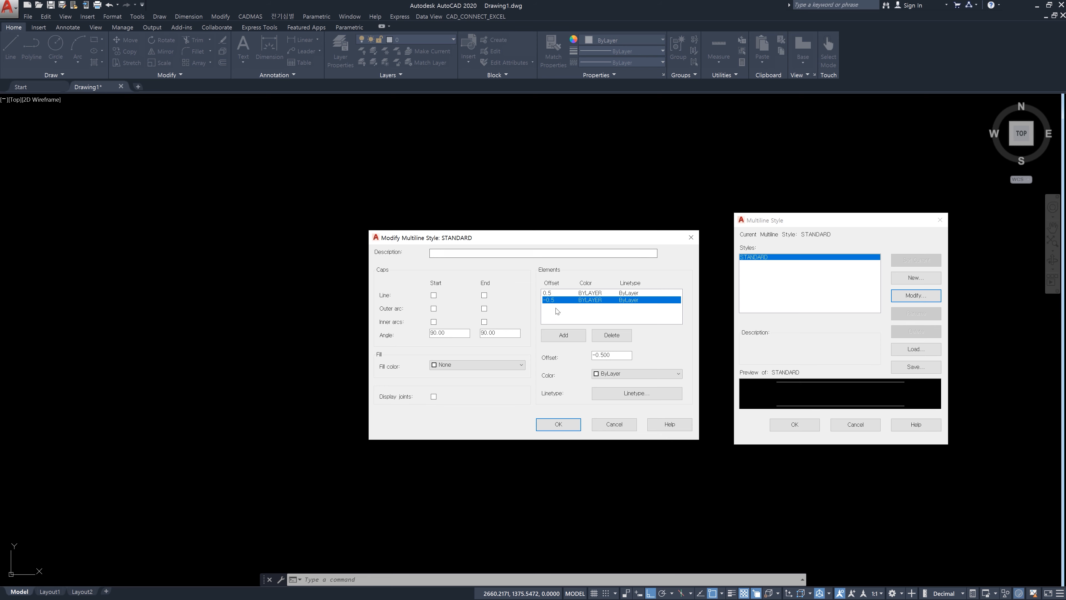
left_click(549, 293)
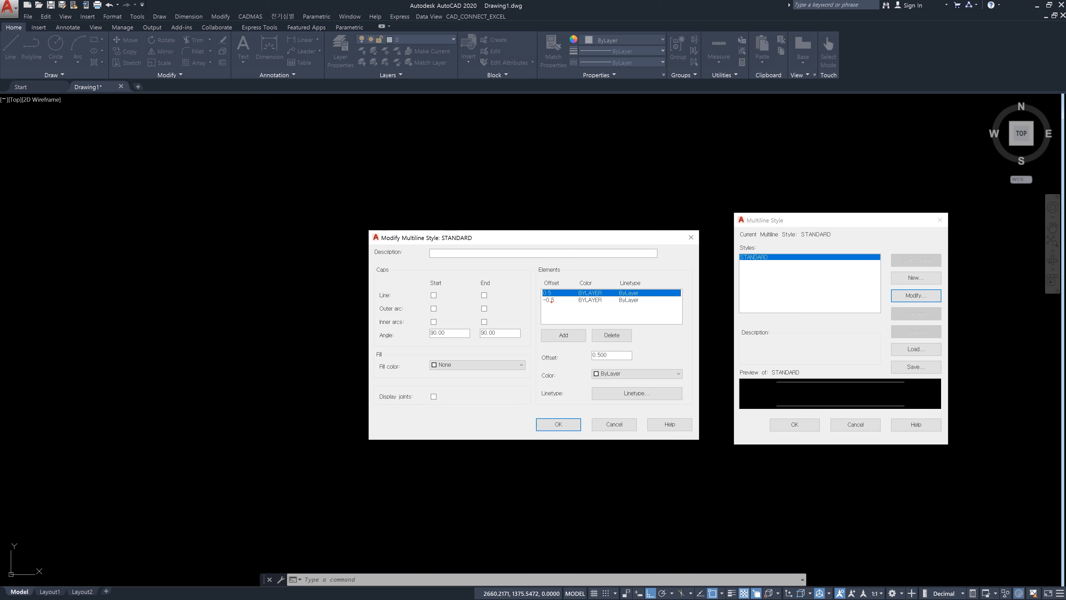
left_click_drag(251, 285, 318, 284)
left_click_drag(383, 281, 416, 278)
left_click_drag(484, 278, 542, 276)
left_click_drag(626, 271, 619, 302)
mouse_move(246, 273)
left_mouse_down()
mouse_move(244, 206)
mouse_move(239, 277)
left_mouse_up()
left_click_drag(246, 275, 257, 267)
left_click_drag(240, 212, 246, 205)
mouse_move(244, 206)
left_mouse_down()
mouse_move(257, 216)
mouse_move(459, 203)
left_mouse_up()
left_click_drag(185, 232, 198, 262)
mouse_move(434, 197)
left_mouse_down()
mouse_move(522, 206)
mouse_move(593, 196)
left_mouse_up()
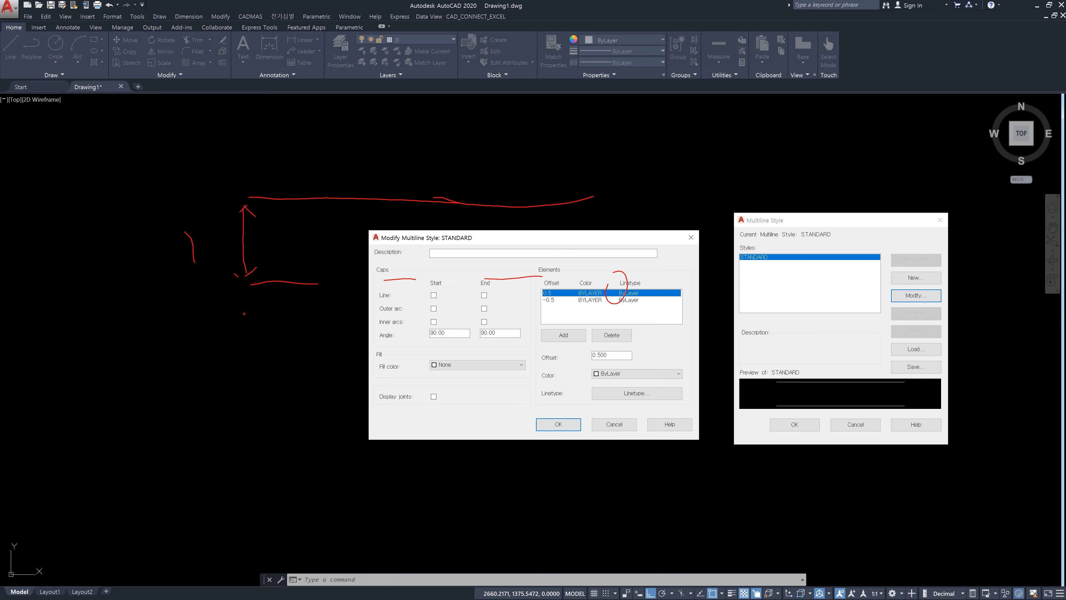
mouse_move(245, 287)
left_mouse_down()
mouse_move(243, 335)
mouse_move(257, 335)
mouse_move(236, 301)
mouse_move(264, 334)
mouse_move(595, 340)
left_mouse_up()
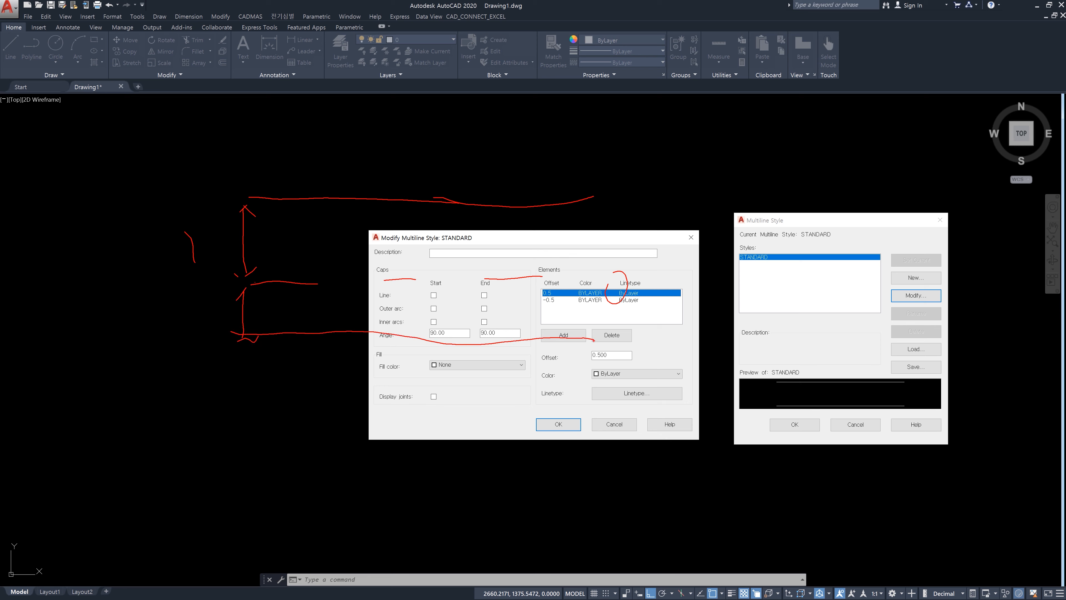
mouse_move(170, 305)
left_mouse_down()
mouse_move(222, 298)
mouse_move(214, 322)
left_mouse_up()
left_click_drag(248, 285, 239, 280)
mouse_move(604, 269)
left_mouse_down()
mouse_move(597, 336)
mouse_move(529, 294)
mouse_move(605, 366)
left_mouse_up()
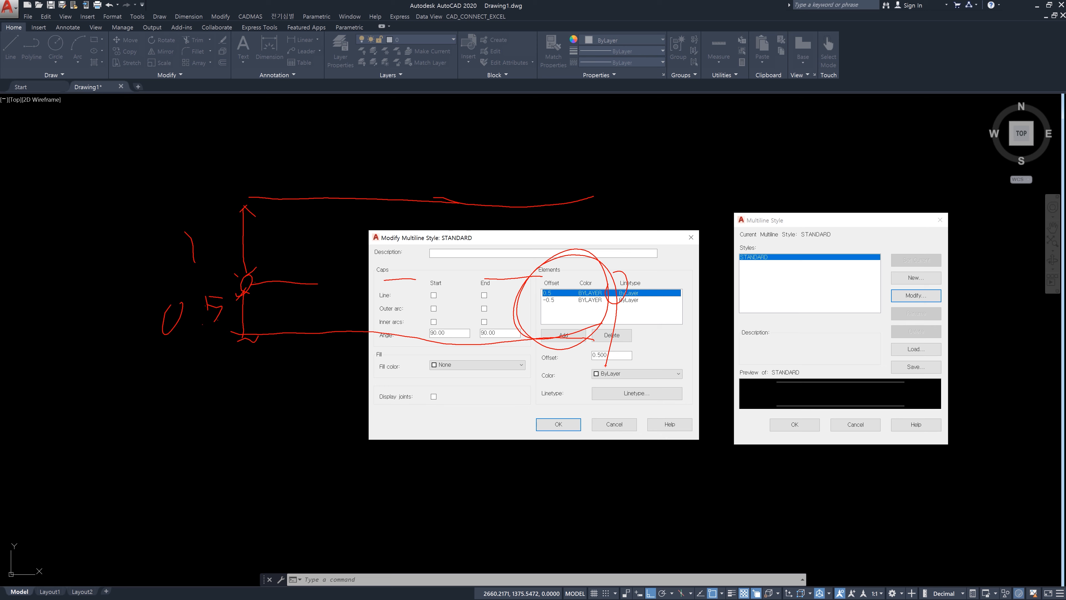
key("Escape")
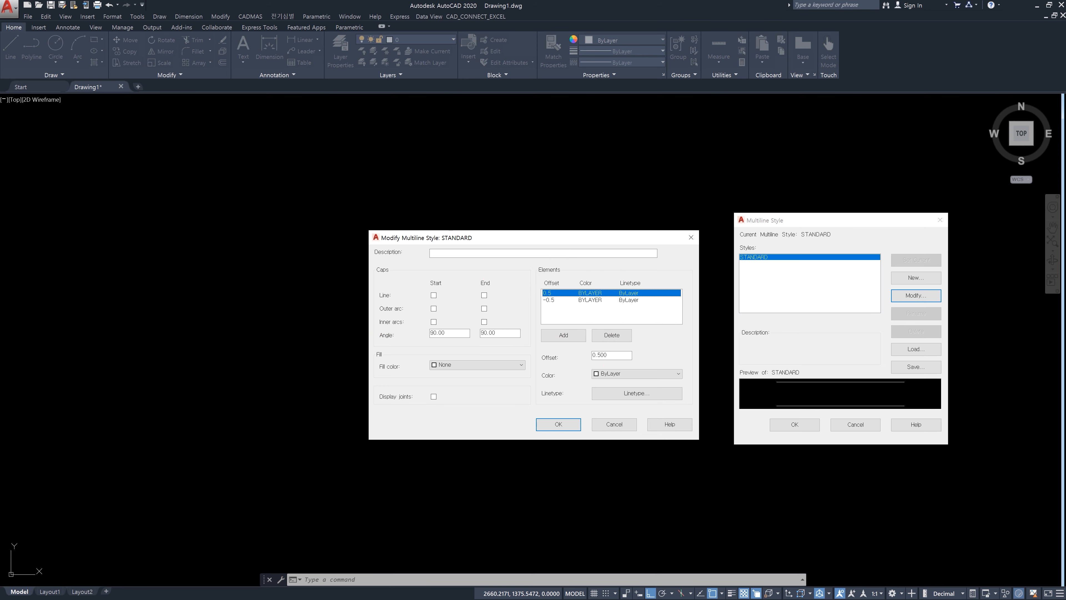
Close the STANDARD style's settings without changes and create a new multiline style named A based on STANDARD
left_click(691, 238)
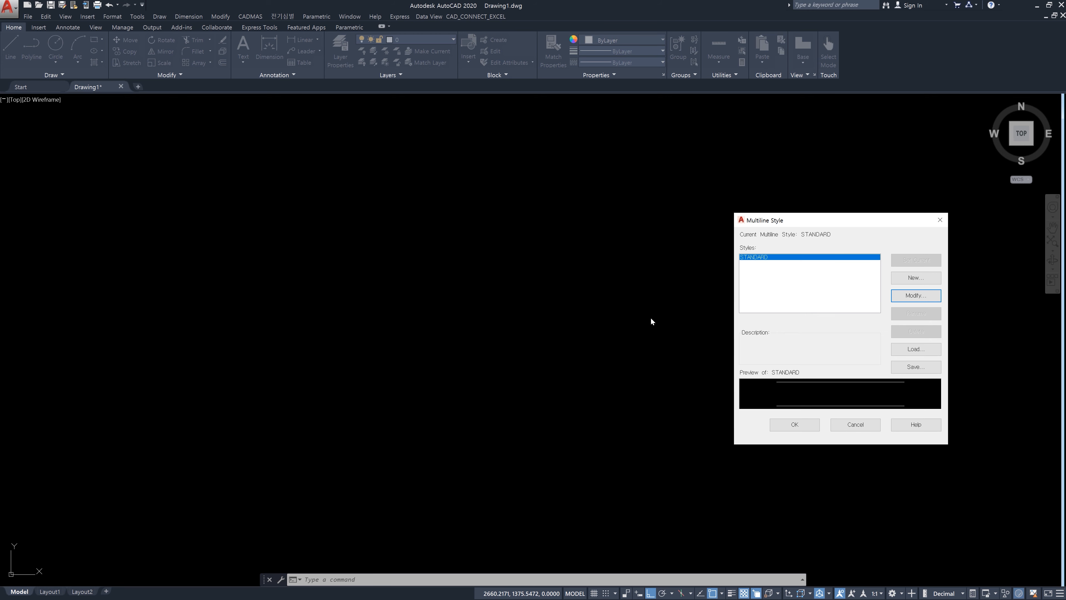
left_click(926, 278)
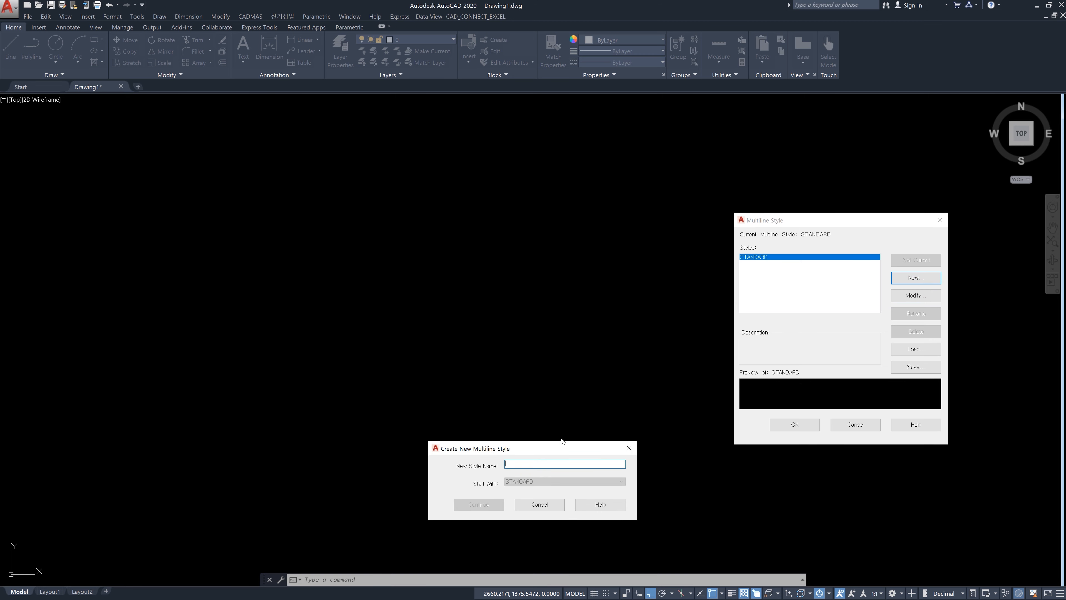
left_click_drag(477, 446, 523, 234)
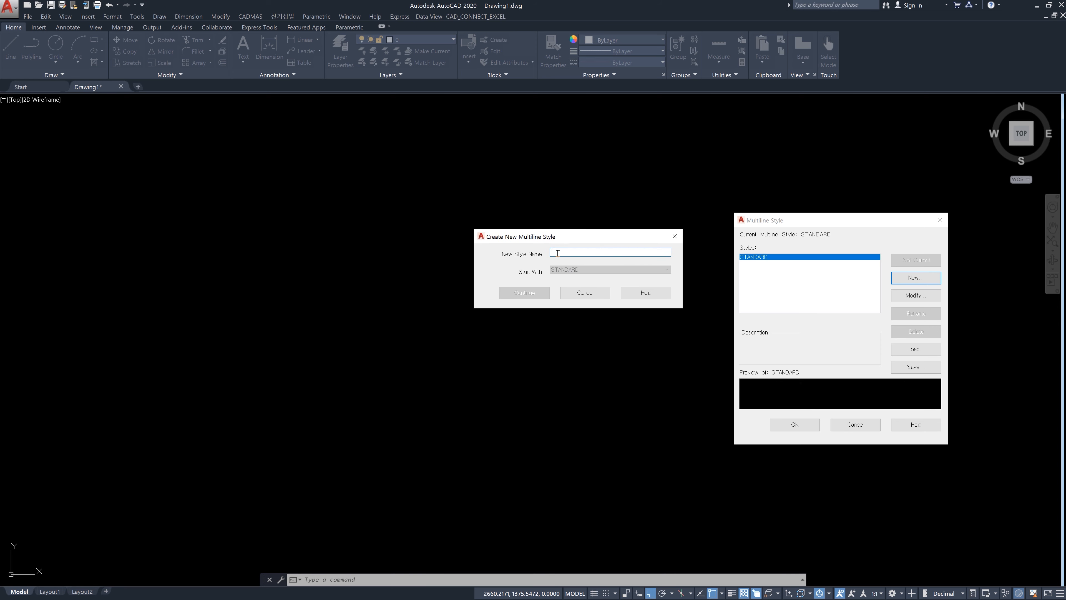
type("a")
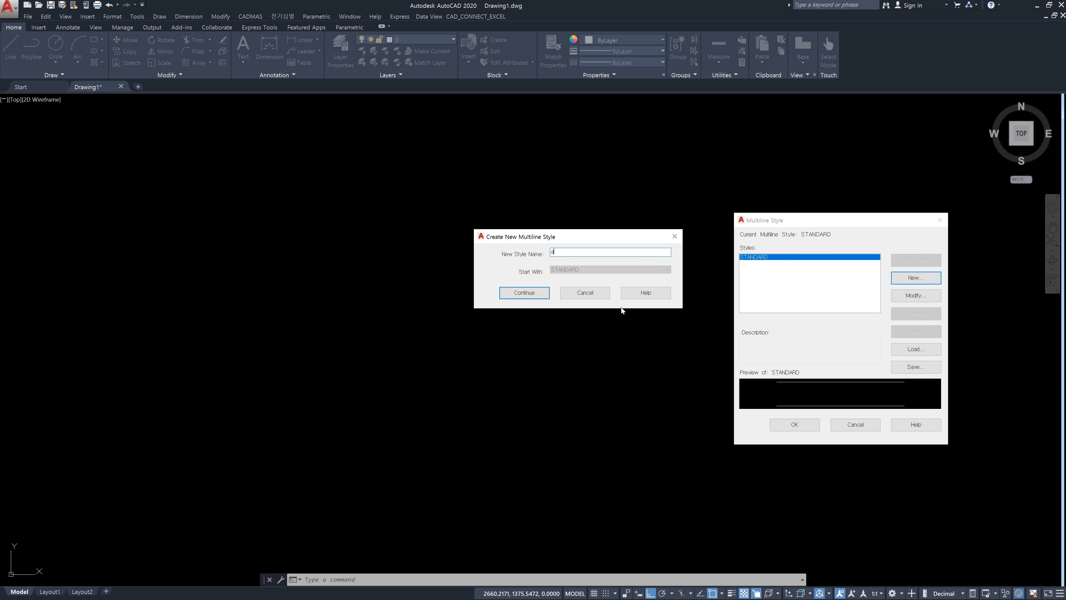
left_click(537, 294)
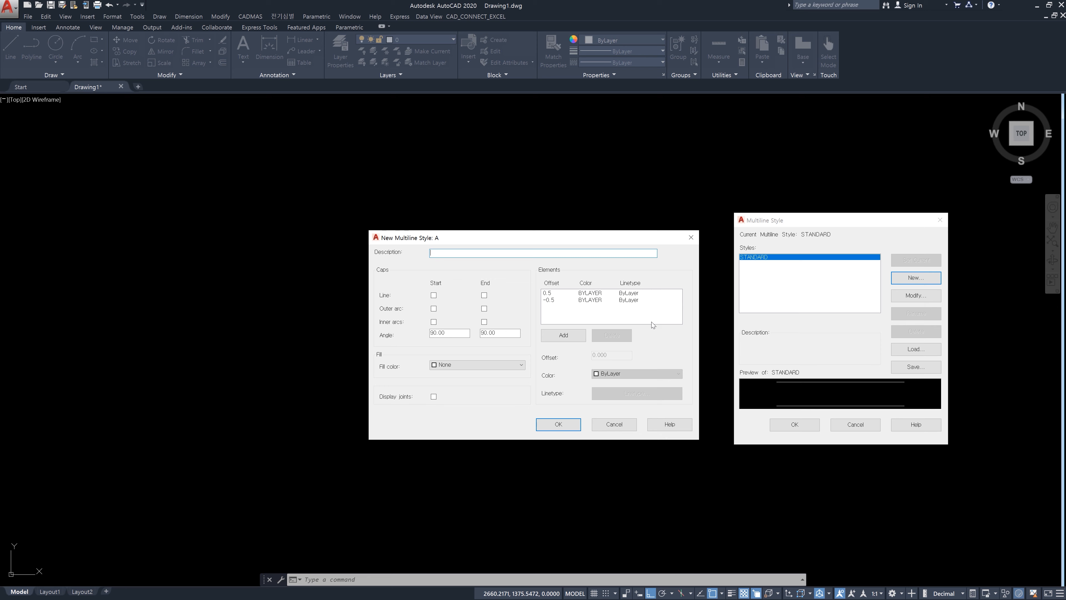
Compare the offset settings of the two elements in the new multiline style A
left_click(551, 293)
left_click(552, 299)
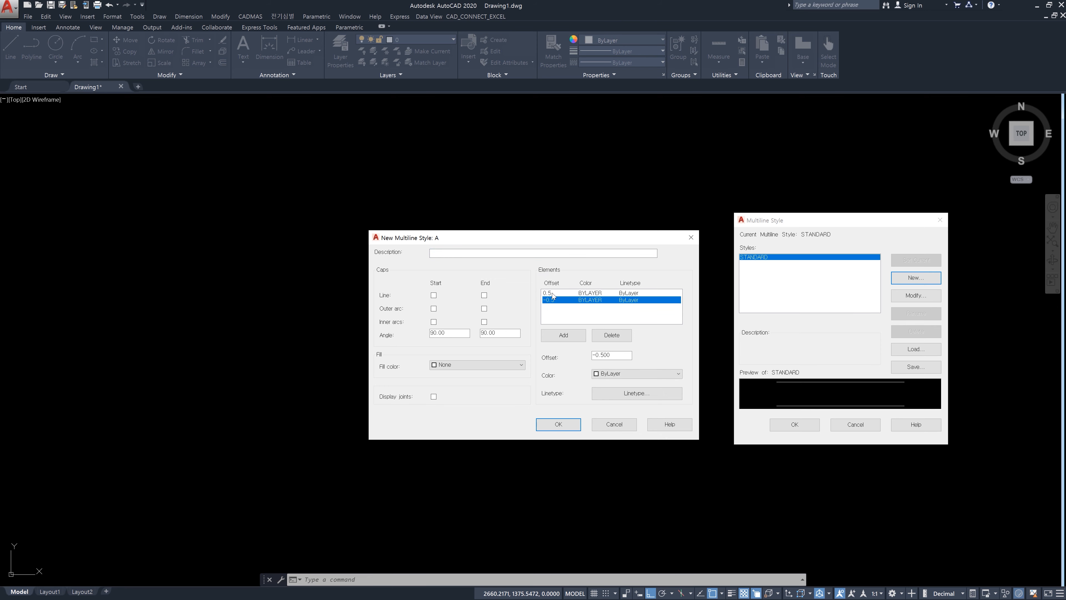
left_click(562, 294)
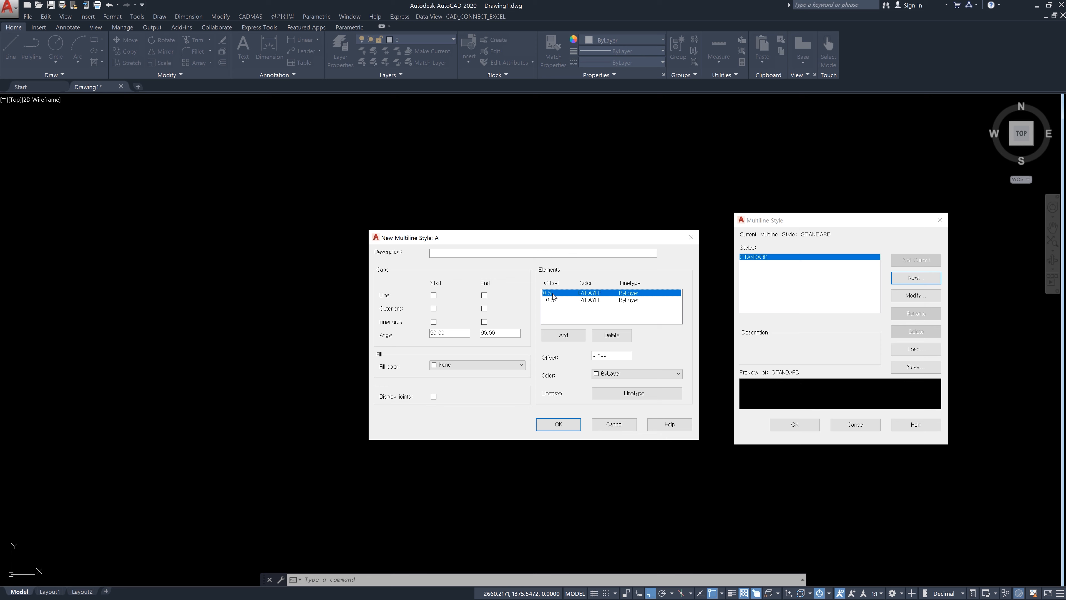
left_click(578, 300)
left_click(578, 294)
left_click(580, 300)
left_click(579, 293)
left_click(579, 299)
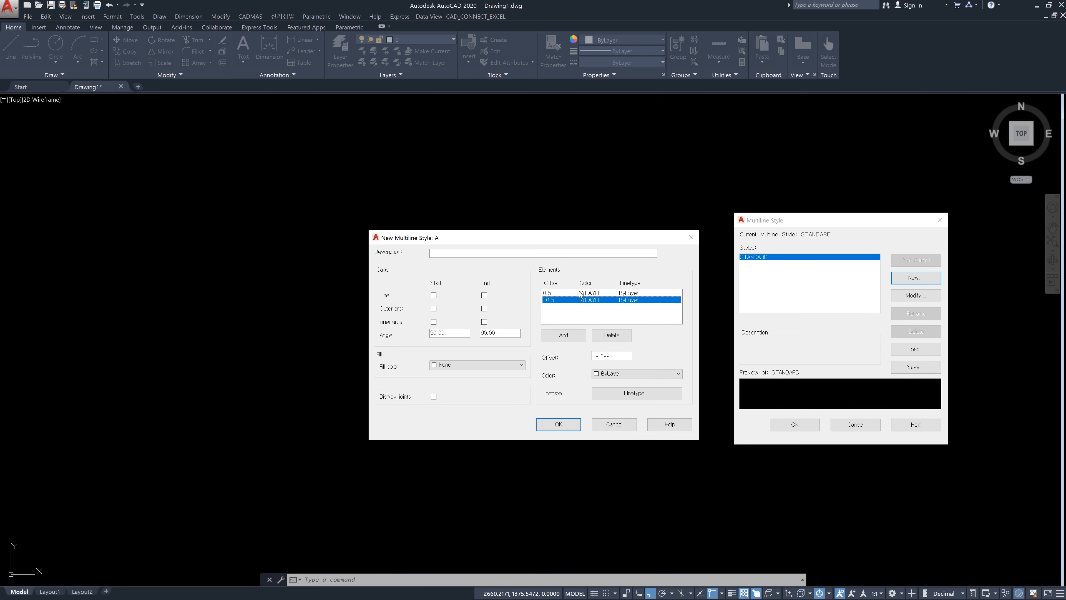
Set style A's element offsets to 10 for the first and -5 for the second, and accept the style settings
left_click(573, 293)
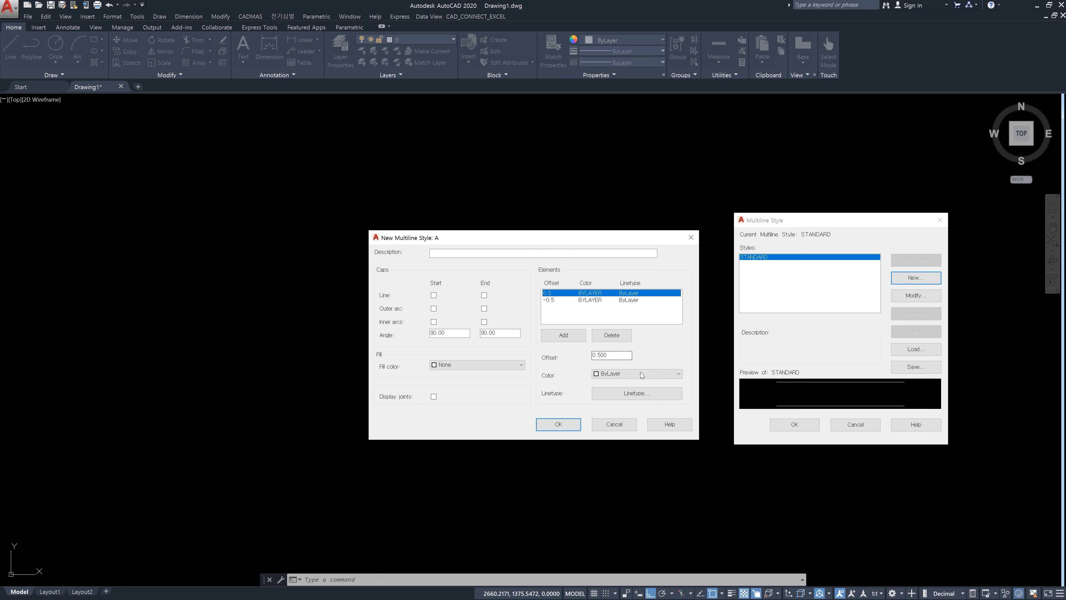
left_click_drag(620, 361, 534, 354)
type("10")
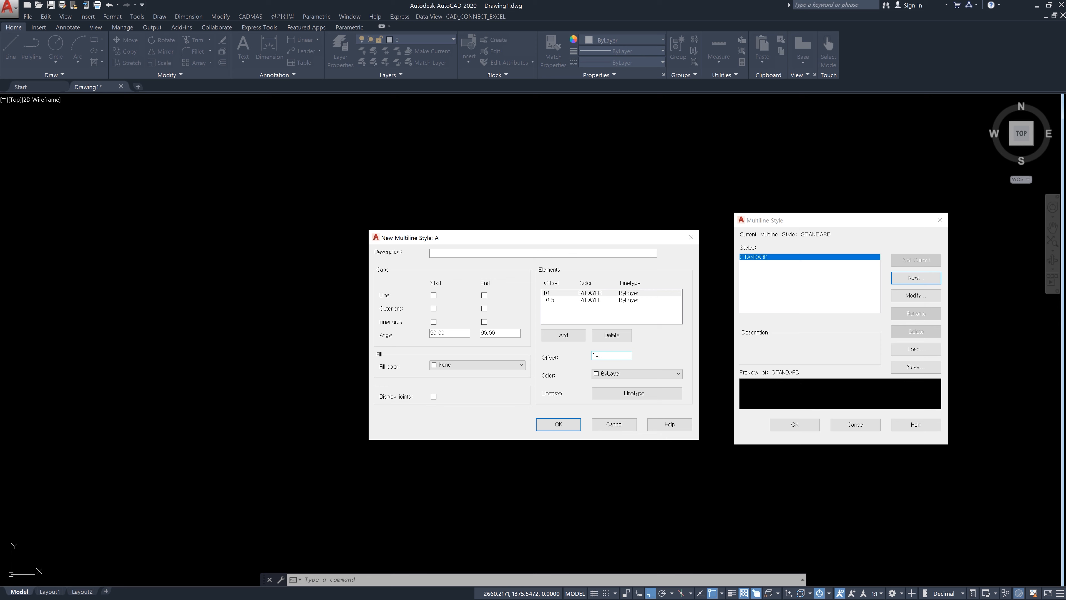
left_click(561, 300)
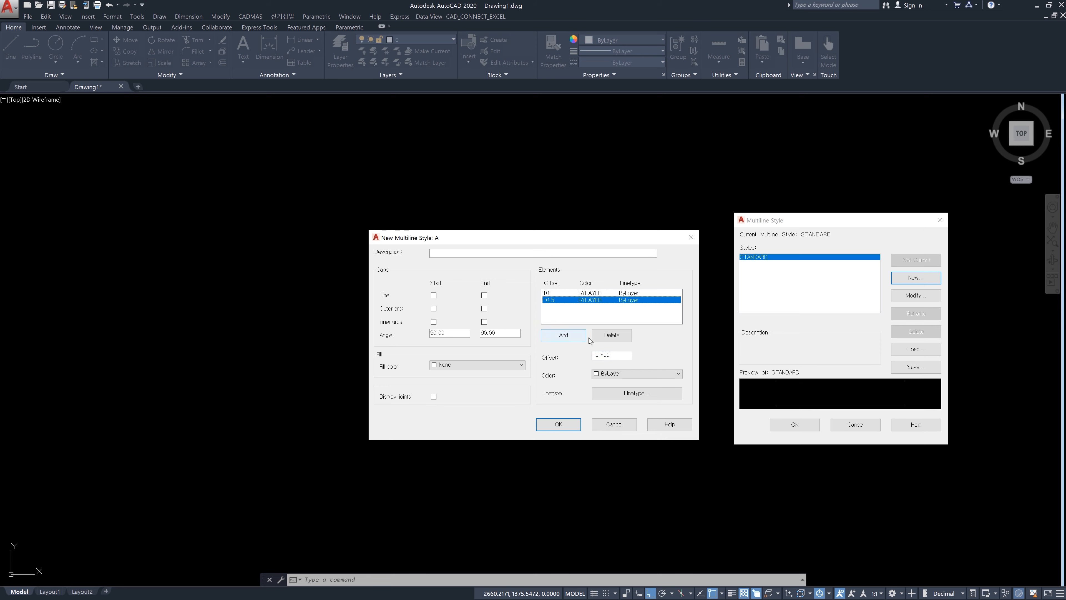
left_click_drag(626, 357, 566, 352)
type("-5")
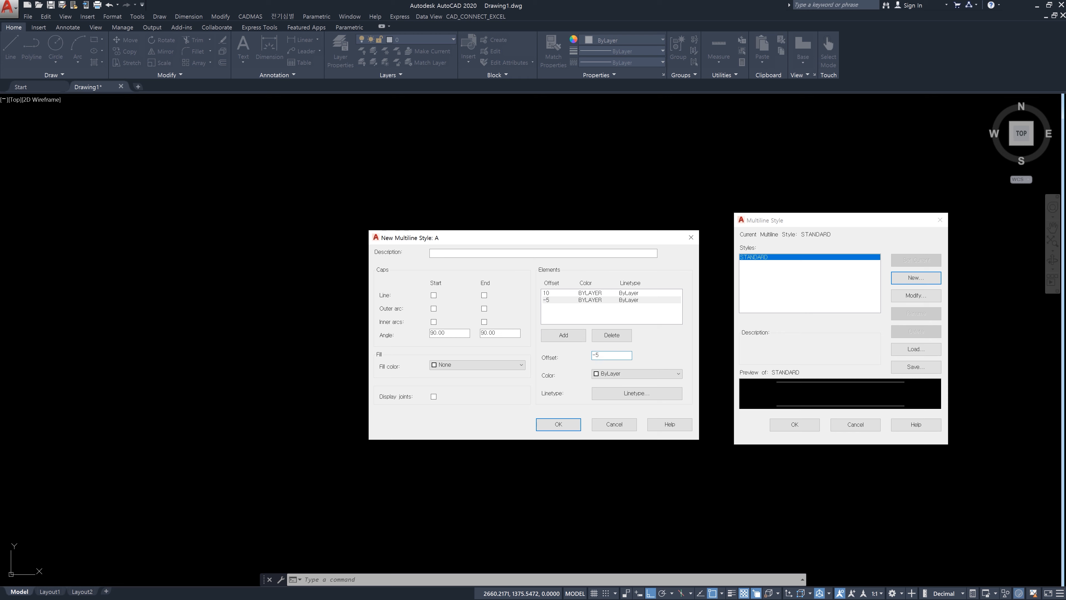
left_click(567, 425)
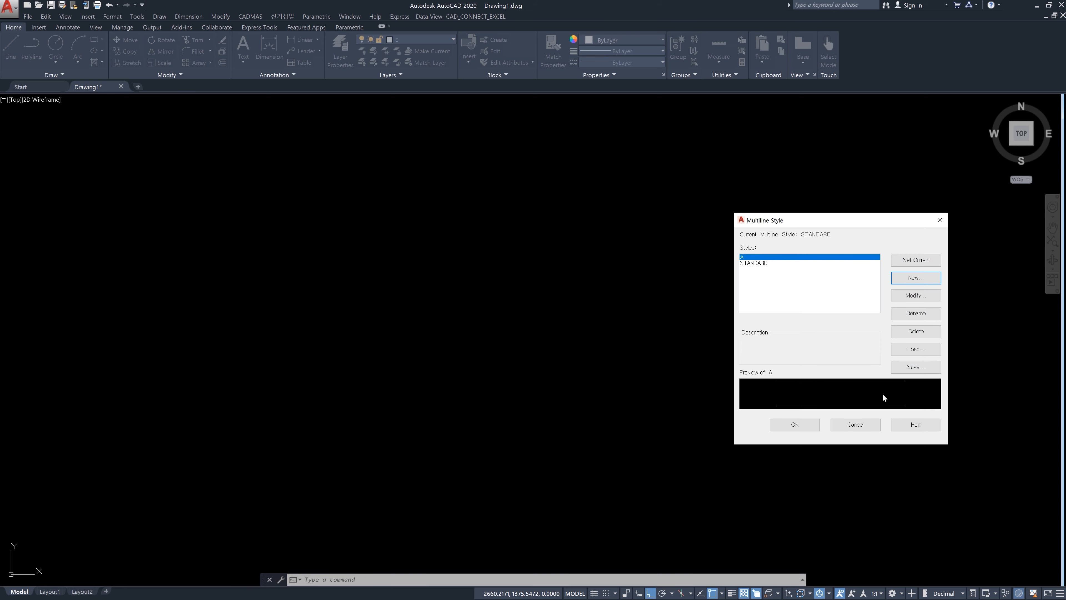
left_click(801, 426)
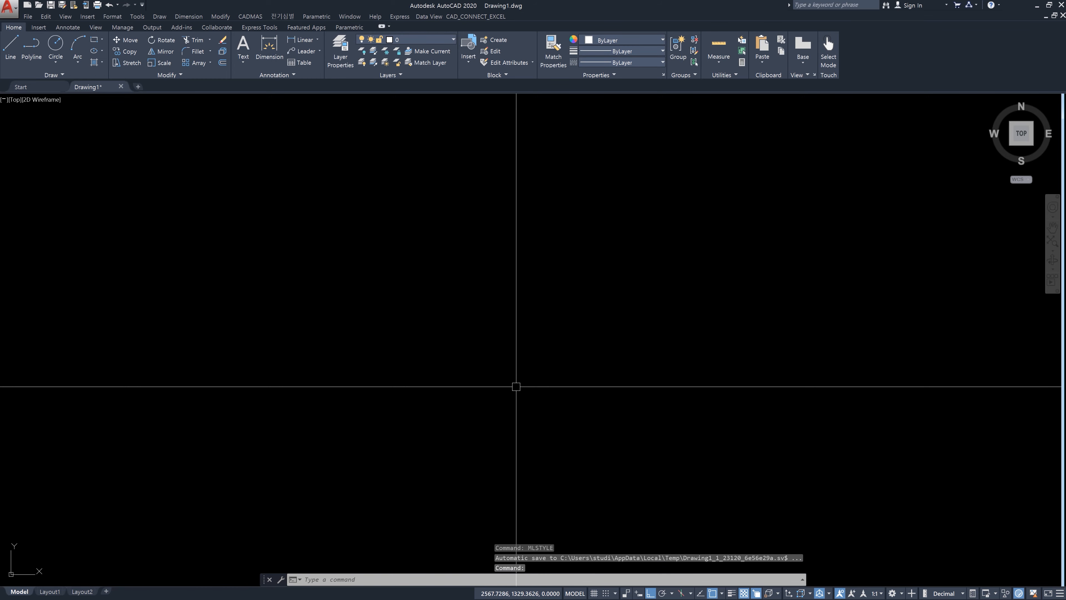
Draw a single-segment horizontal multiline with the current STANDARD style, zero justification and scale 1
type("mline")
key("Return")
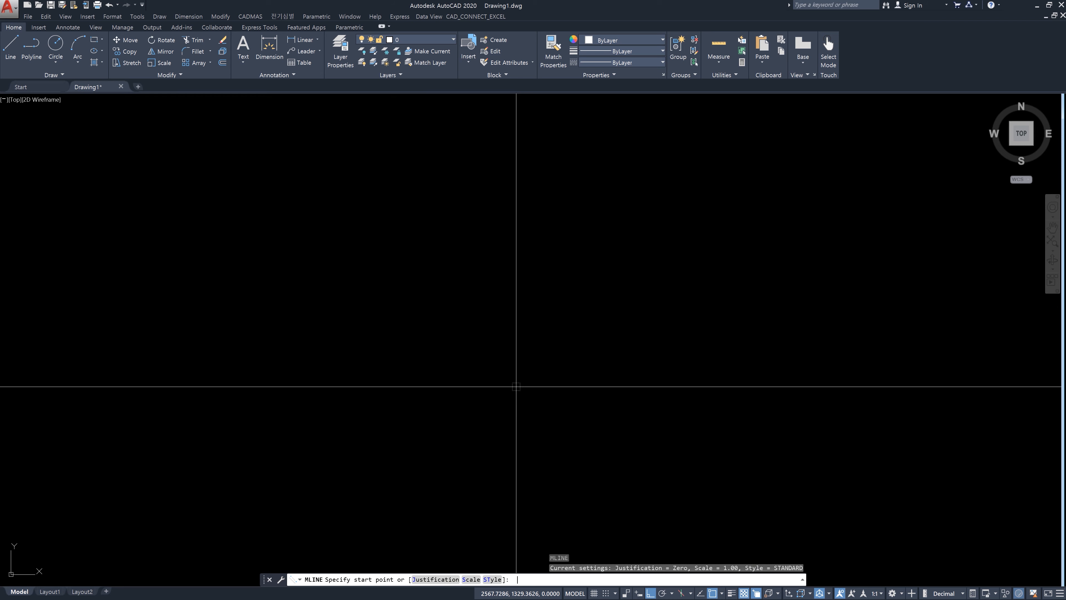
left_click(310, 333)
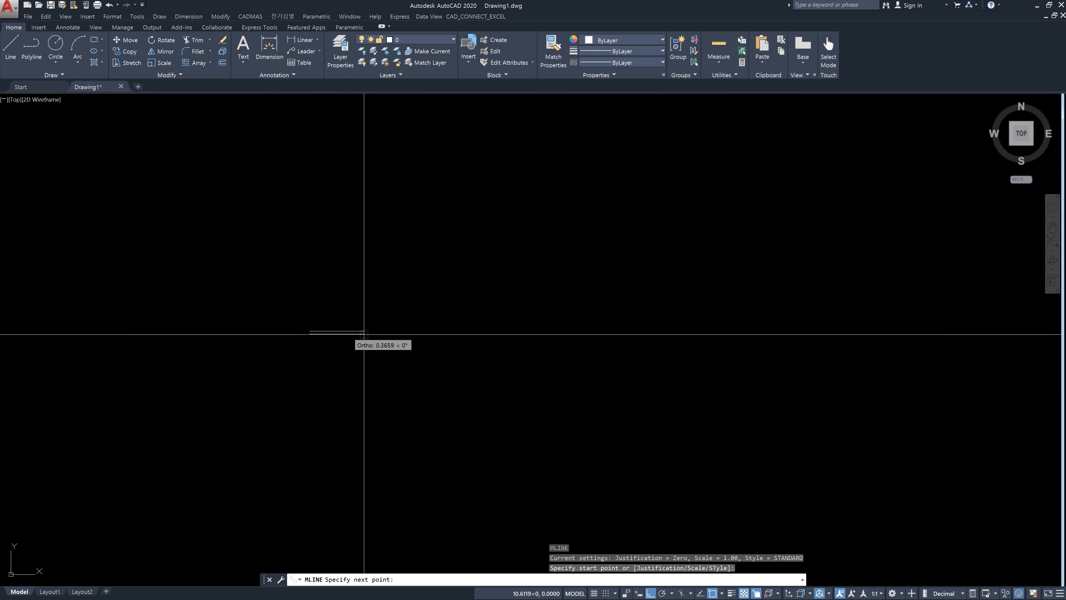
left_click(472, 354)
key("Return")
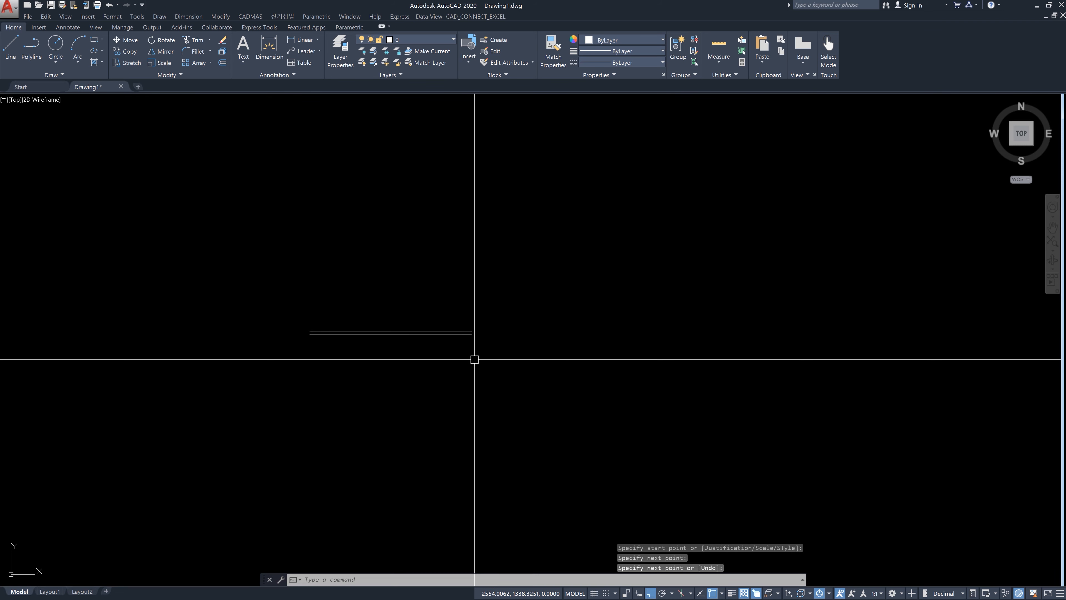
Add a vertical linear dimension across the gap between the multiline's two lines at its right end
scroll(435, 340, "up", 2)
scroll(435, 340, "up", 2)
scroll(503, 364, "down", 1)
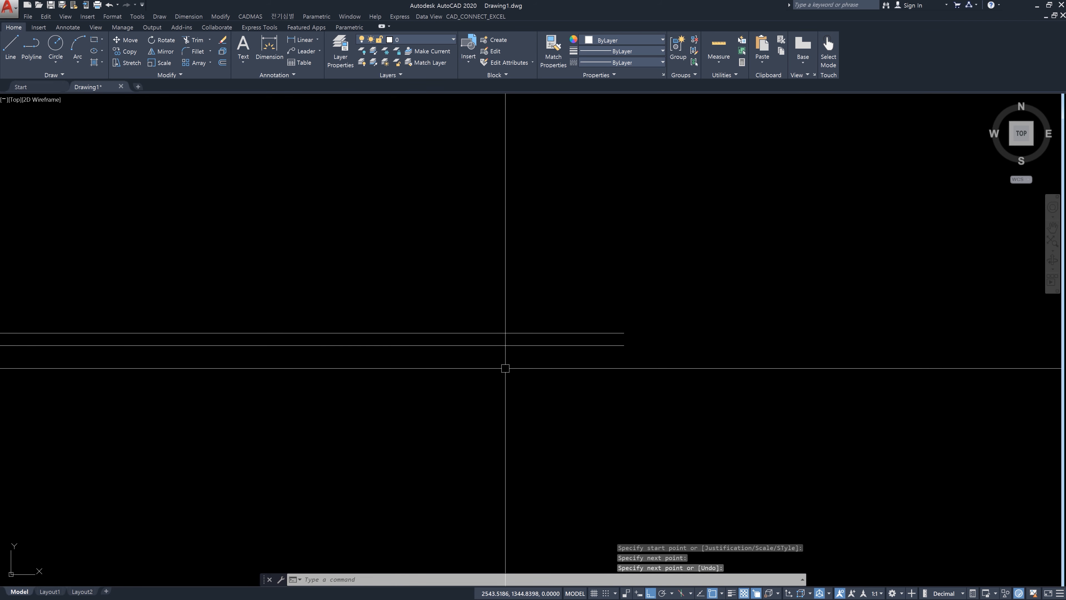
type("dli")
key("Return")
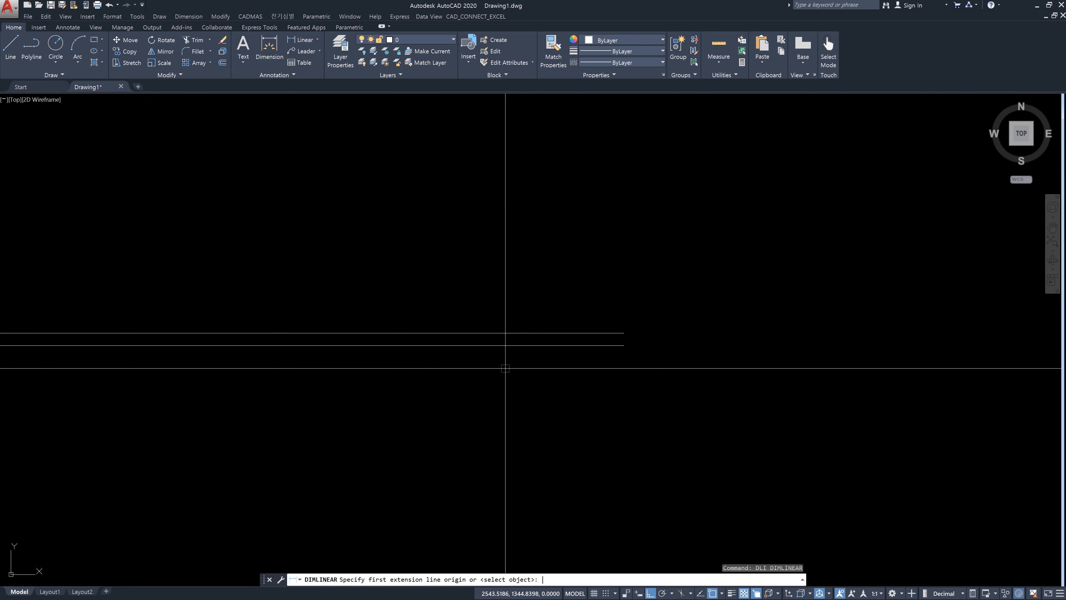
left_click(624, 345)
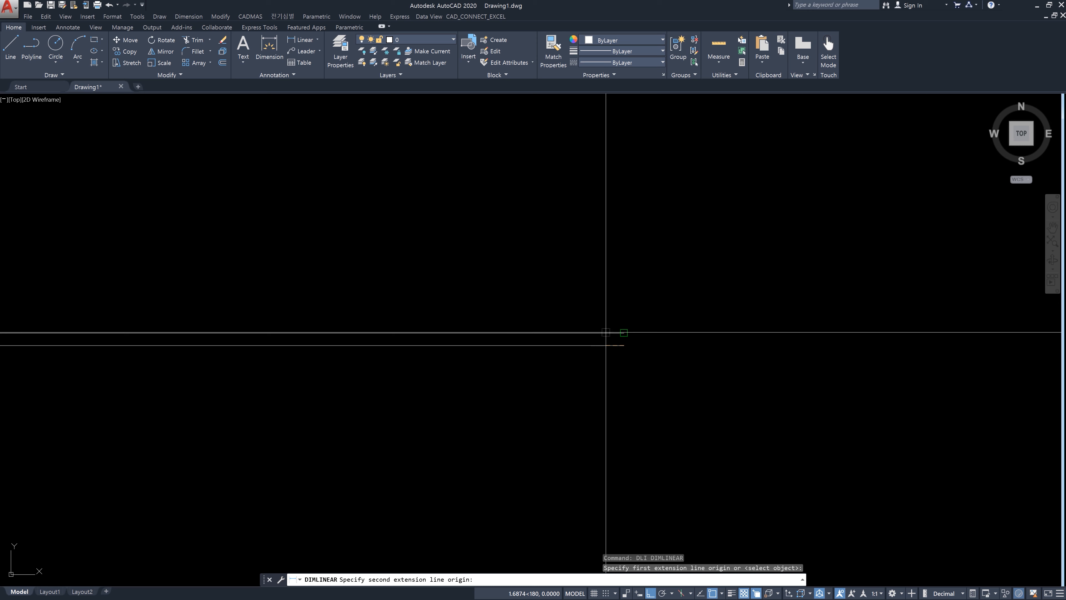
left_click(624, 333)
left_click(758, 351)
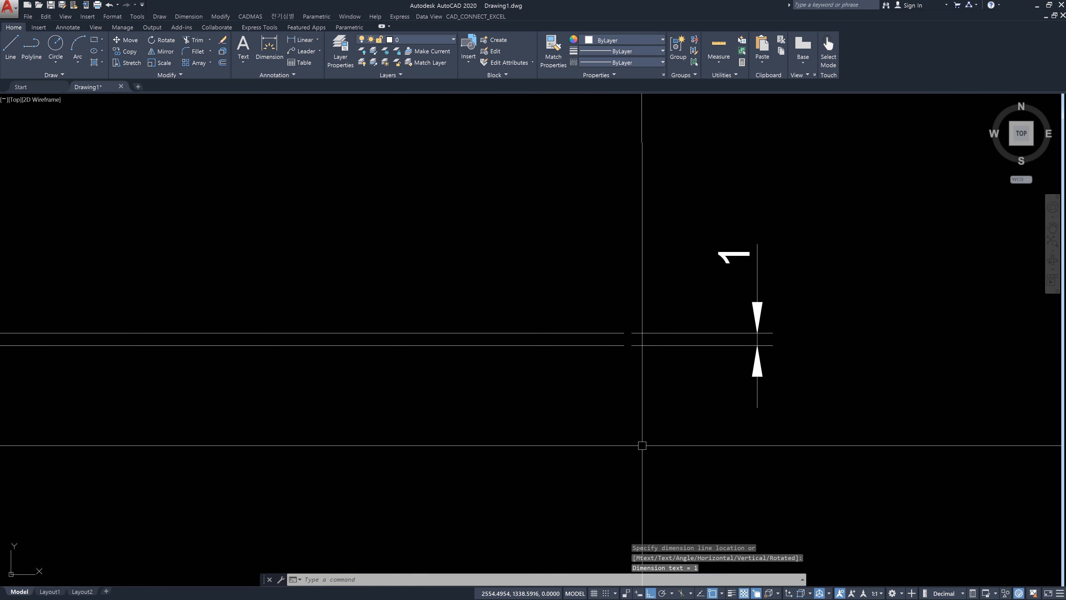
Erase the STANDARD multiline together with its dimension
scroll(679, 439, "down", 4)
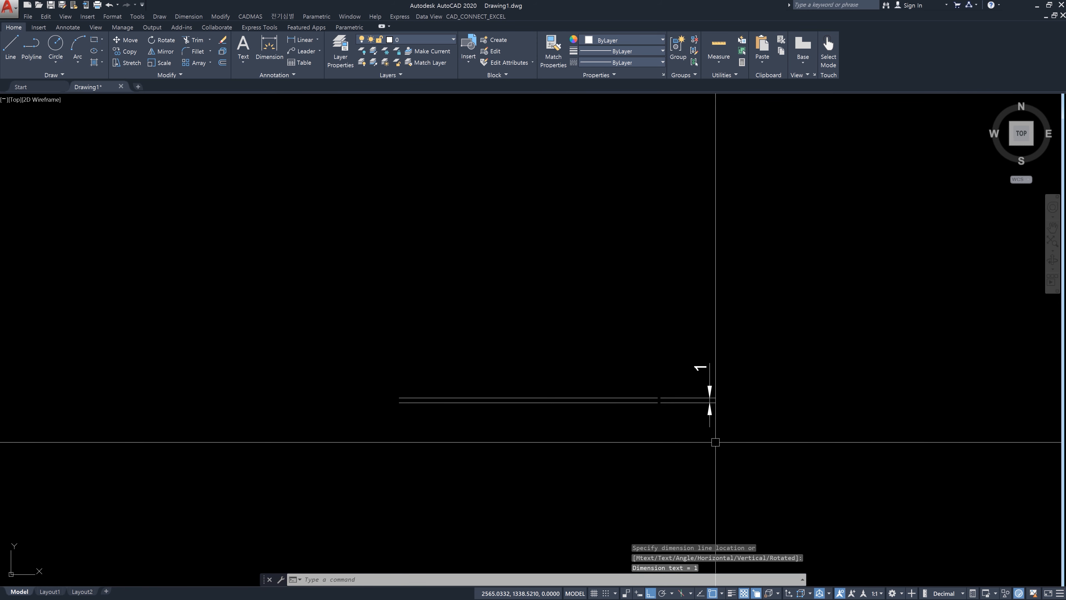
key("Escape")
left_click(743, 441)
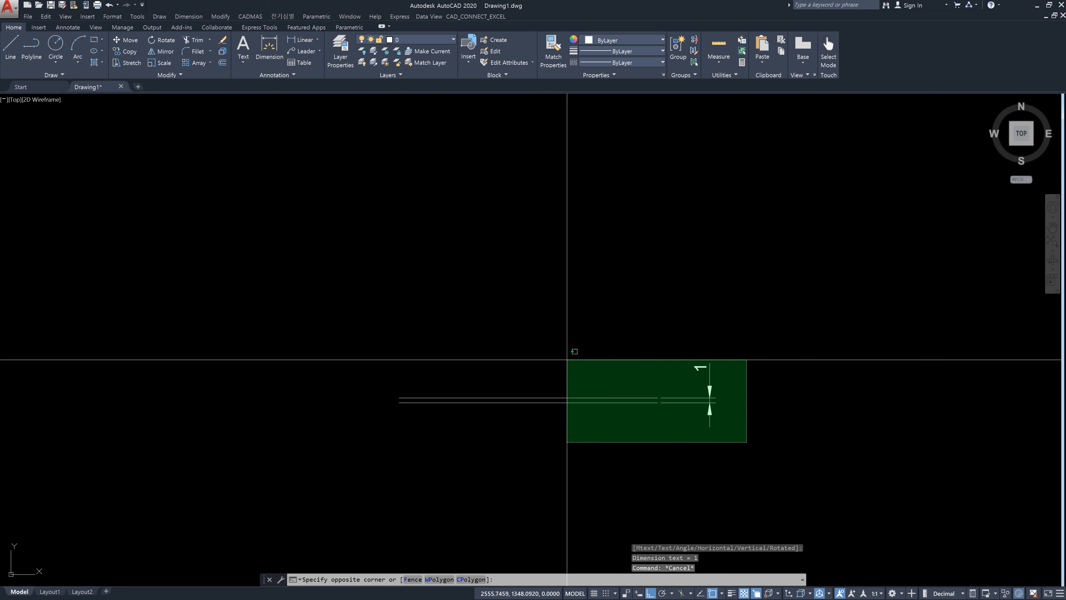
left_click(384, 314)
key("Delete")
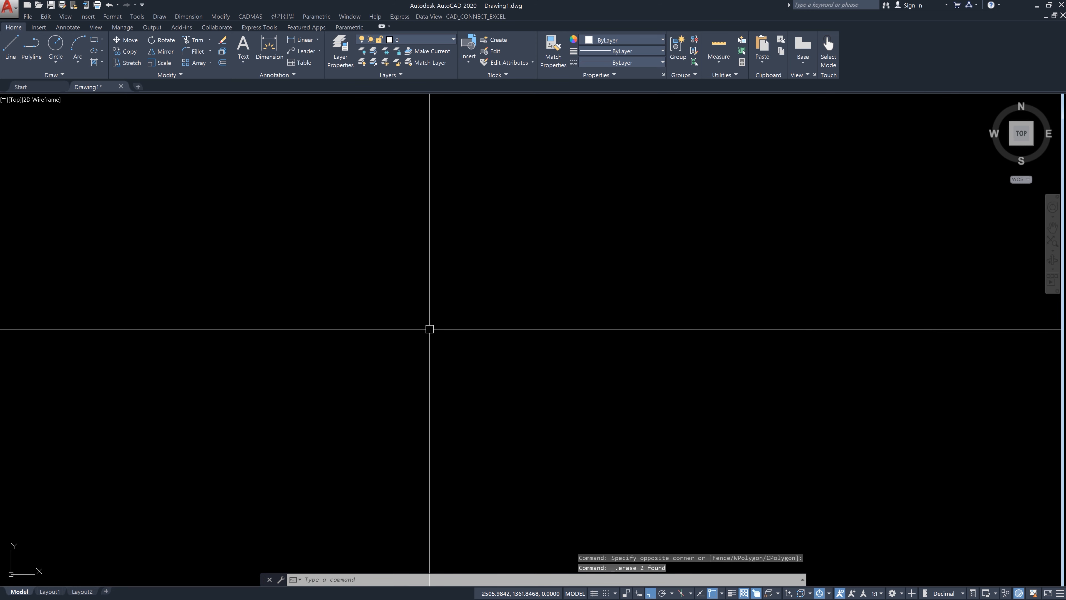
Examine the element offsets of multiline style A and close the style settings without changes
type("mlstyl")
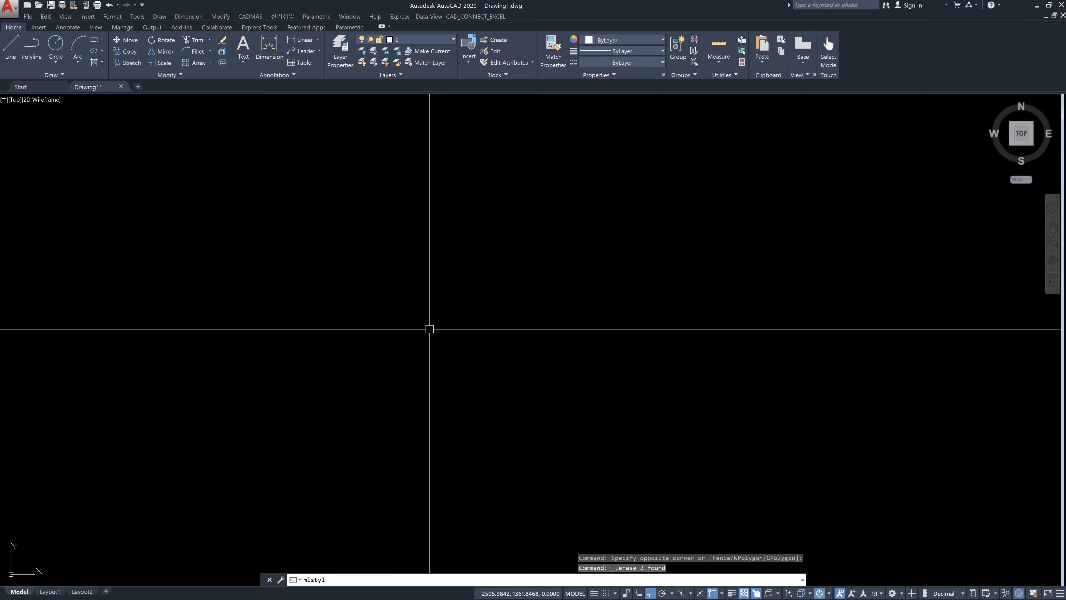
type("e")
key("Return")
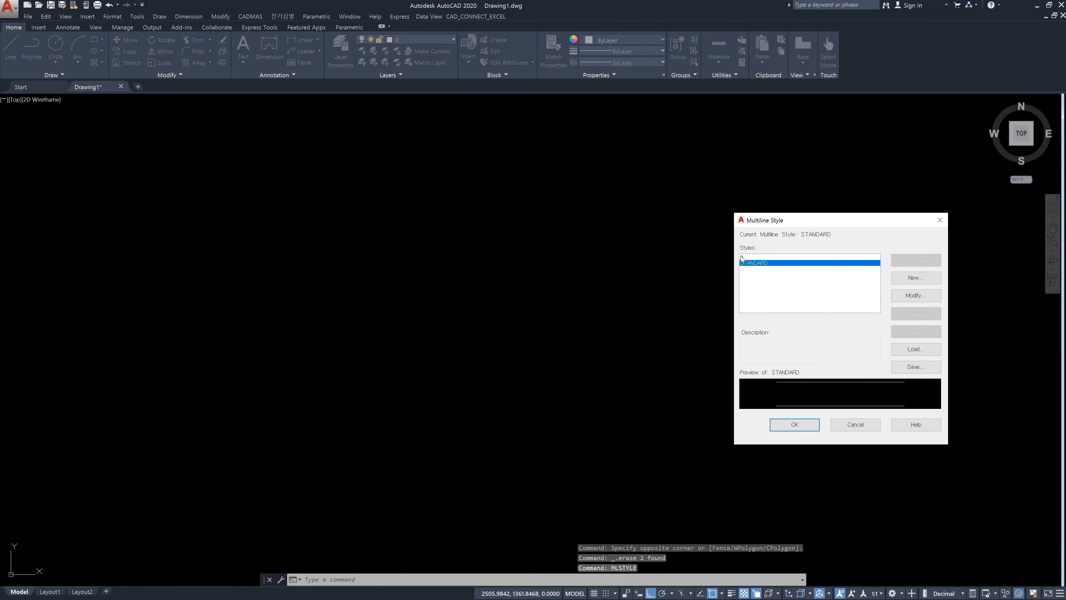
left_click(741, 256)
left_click(915, 296)
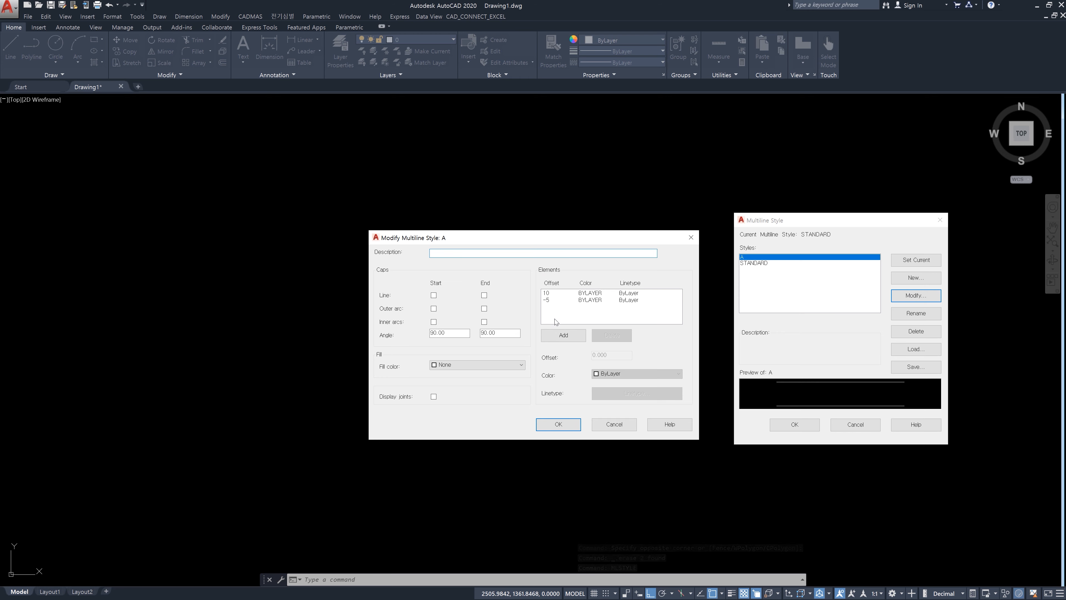
left_click(616, 425)
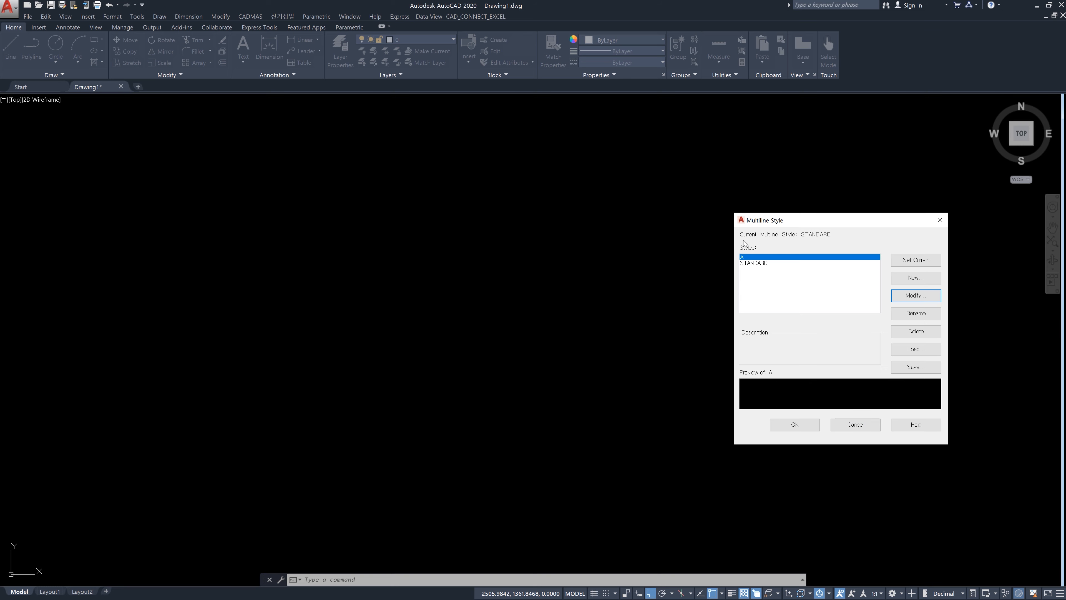
left_click(856, 424)
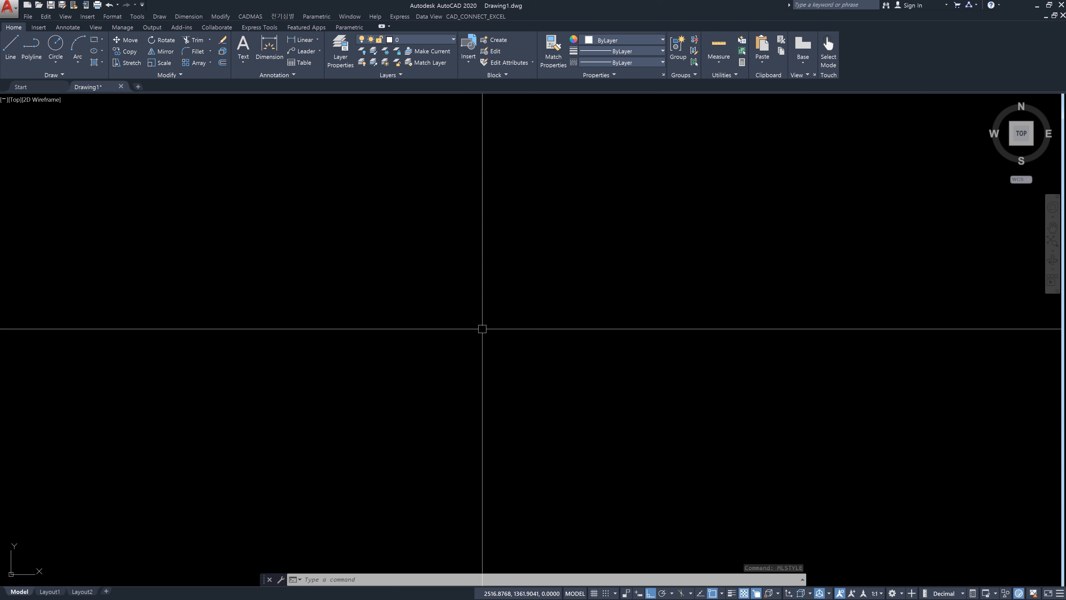
Switch the multiline style to A and draw a single-segment horizontal multiline with zero justification and scale 1
type("ml")
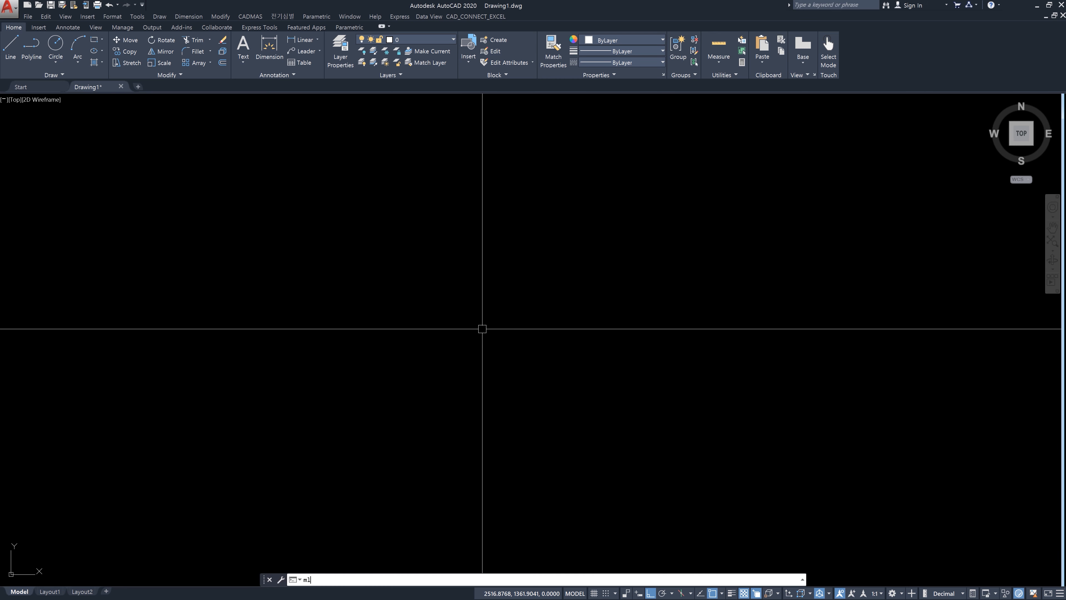
key("Return")
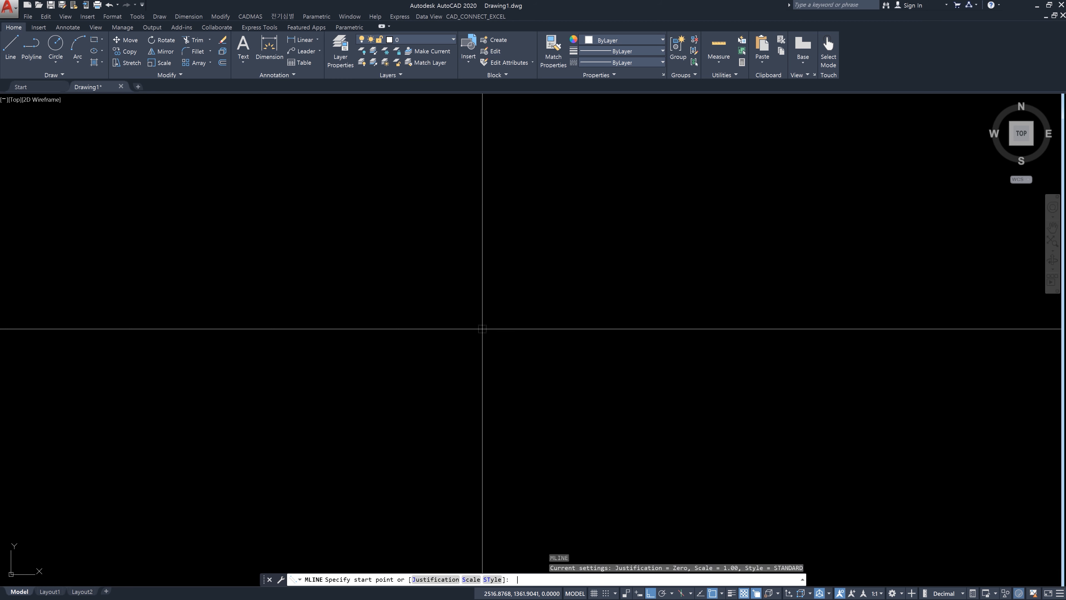
type("st")
key("Return")
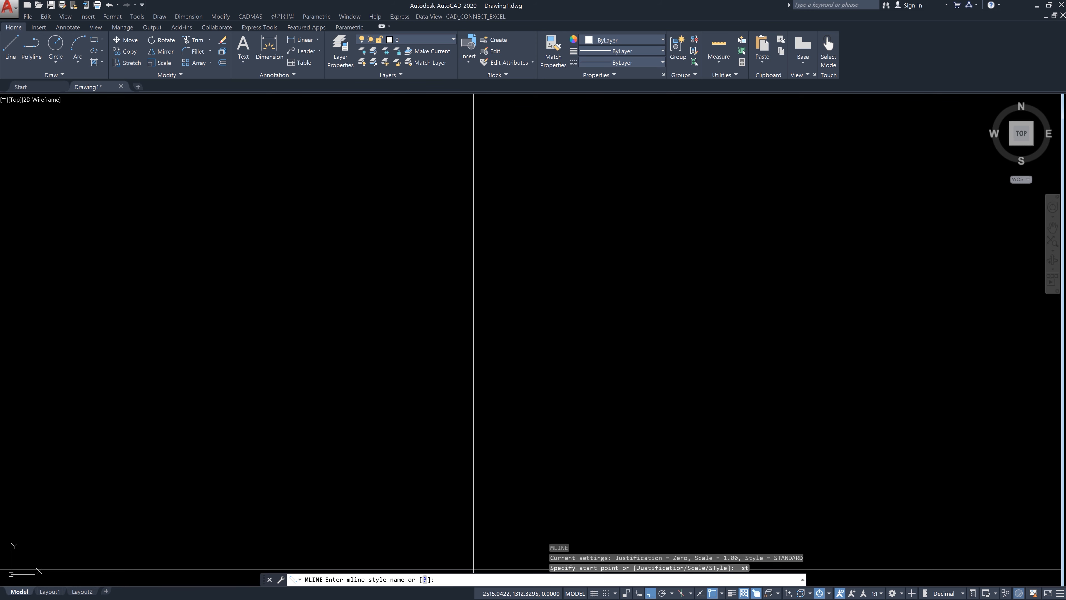
type("a")
key("Return")
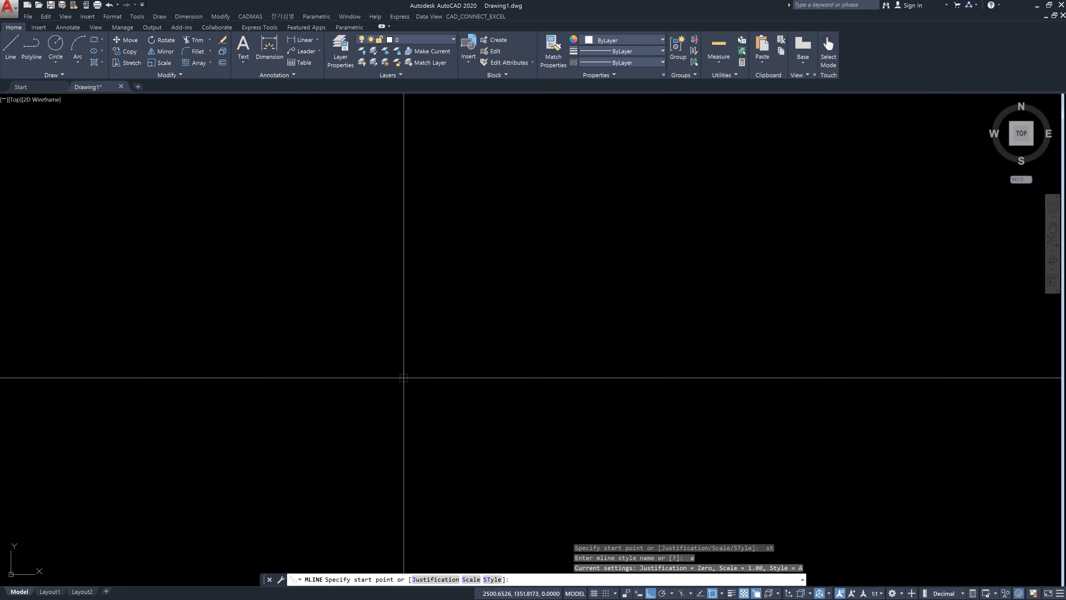
left_click(379, 315)
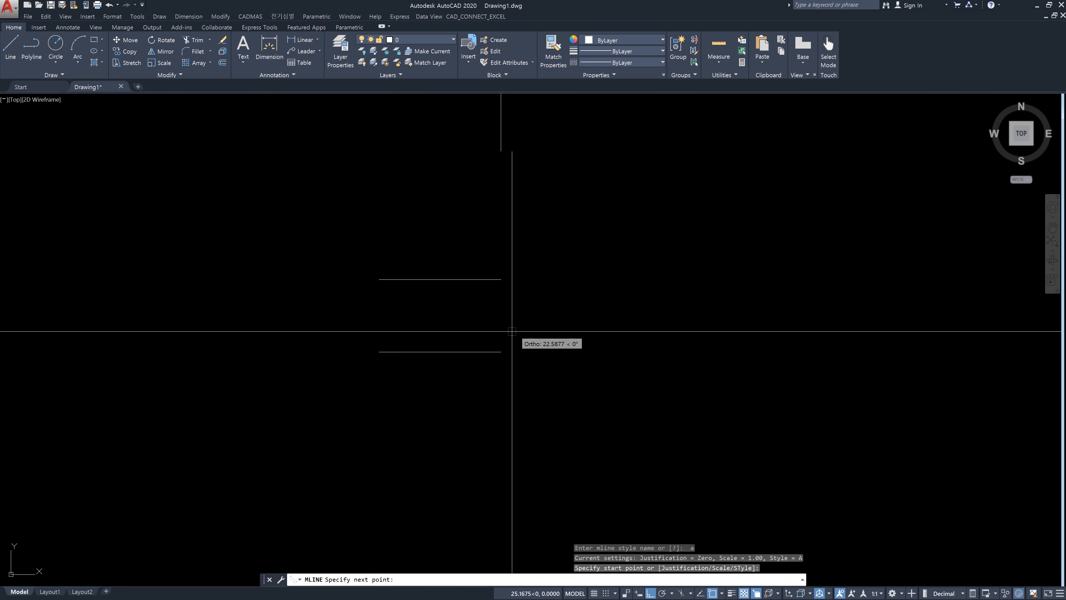
left_click(533, 330)
key("Return")
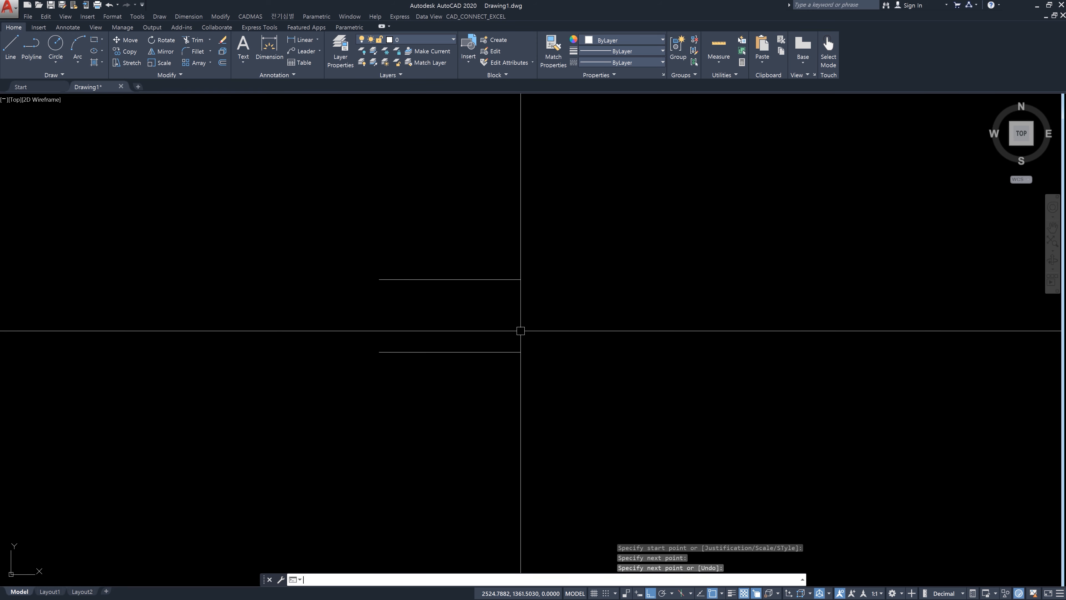
Add a vertical linear dimension between the two lines at the right end of the style A multiline
type("dli")
key("Return")
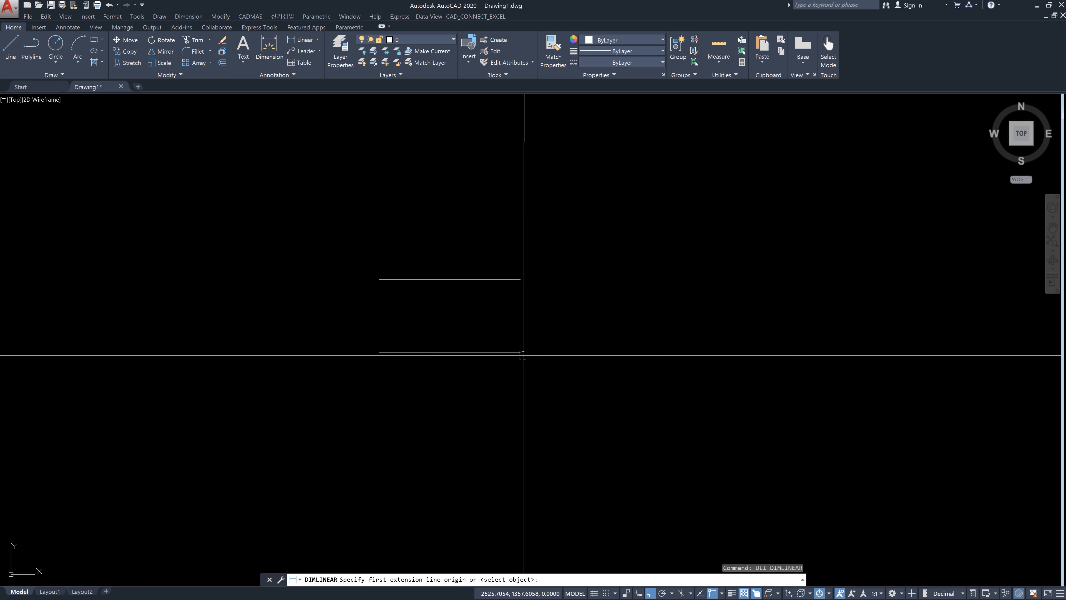
left_click(521, 352)
left_click(521, 279)
left_click(557, 319)
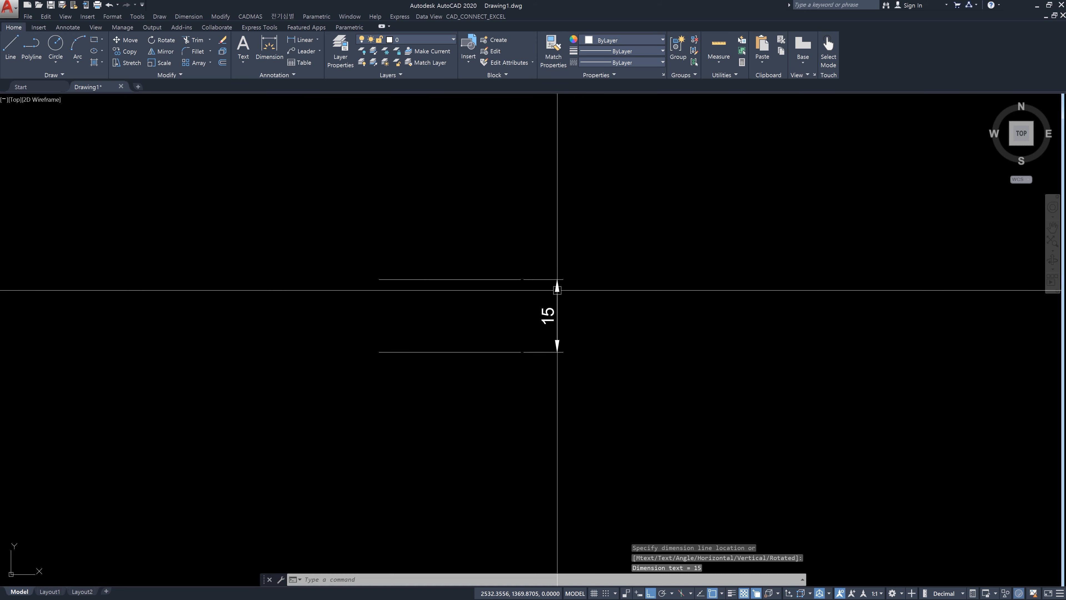
Draw a second, shorter horizontal multiline in style A to the right of the dimension
type("ml")
key("Return")
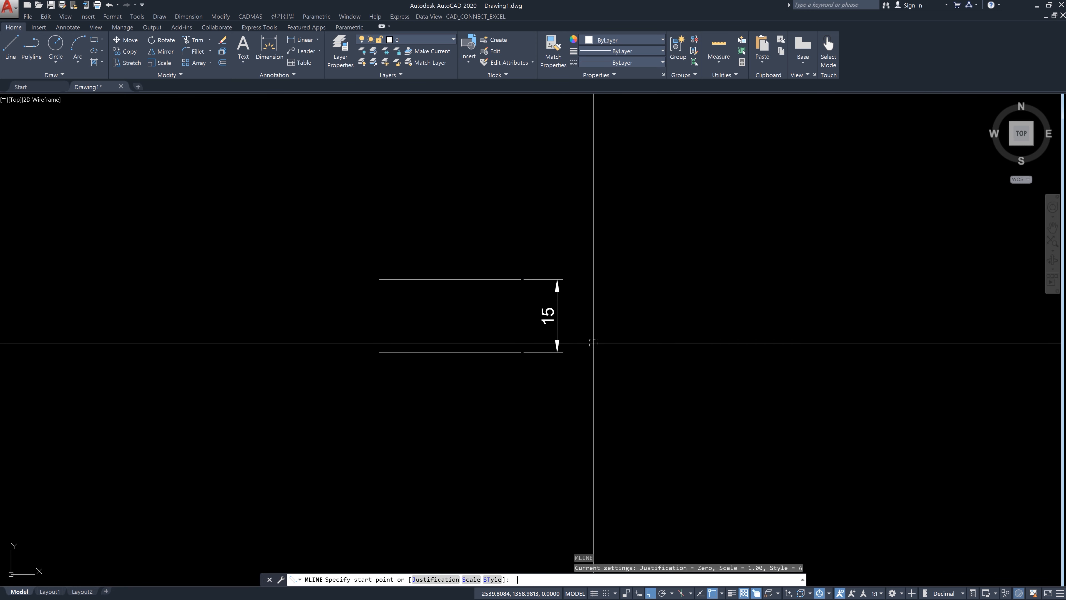
left_click(615, 318)
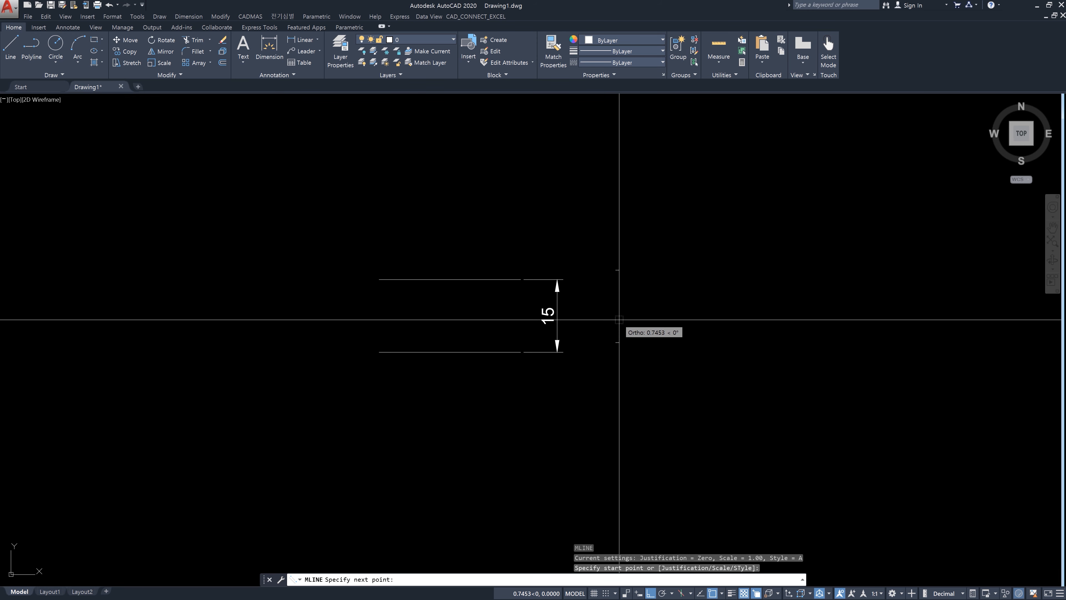
left_click(670, 318)
key("Return")
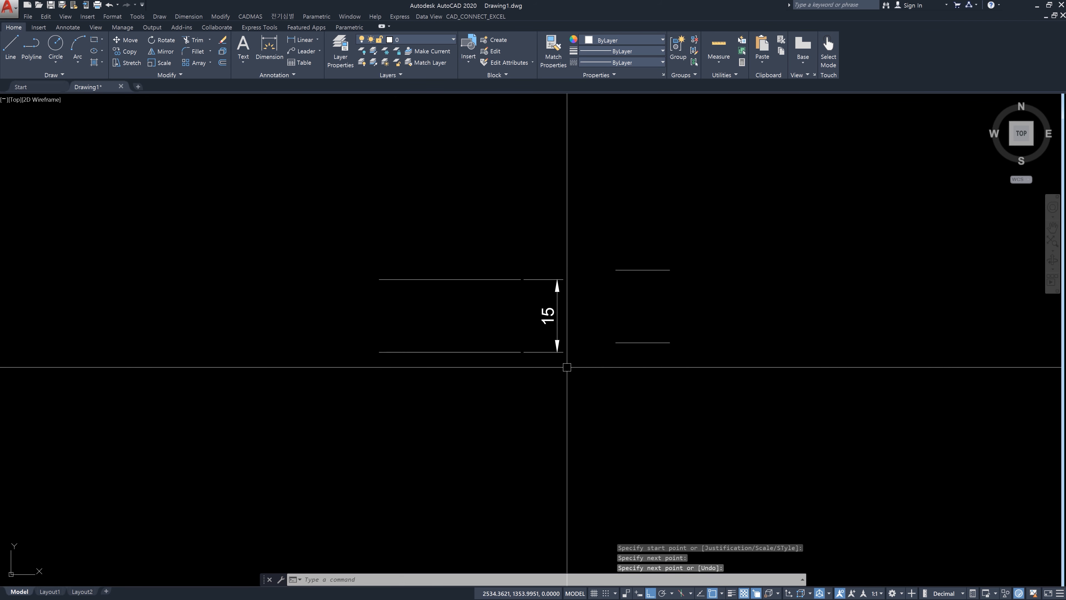
Check which multiline style is current in the multiline style settings and close them without changes
type("mlstyle")
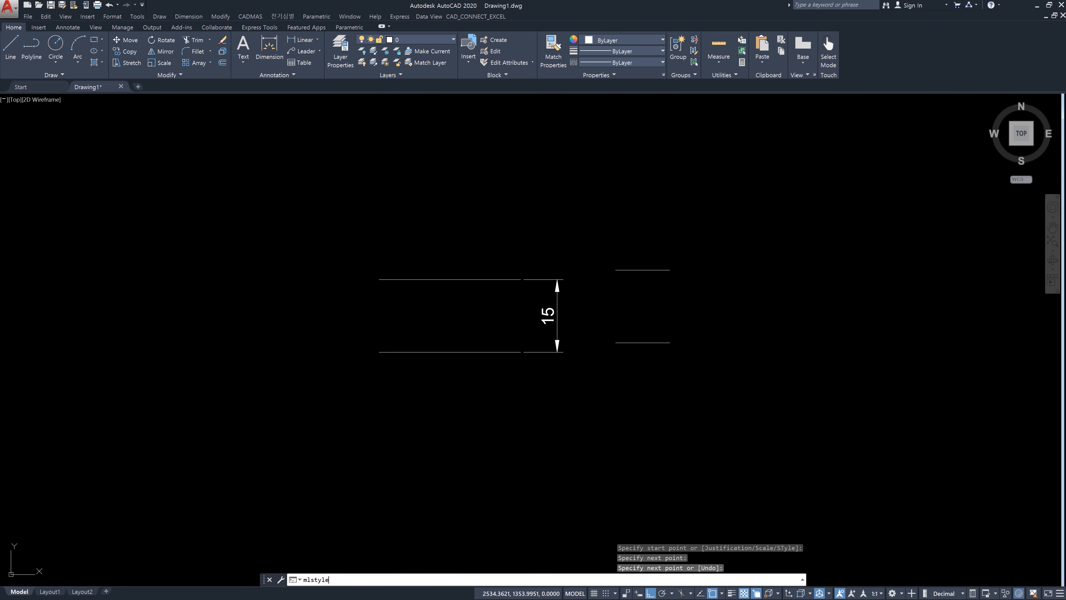
key("Return")
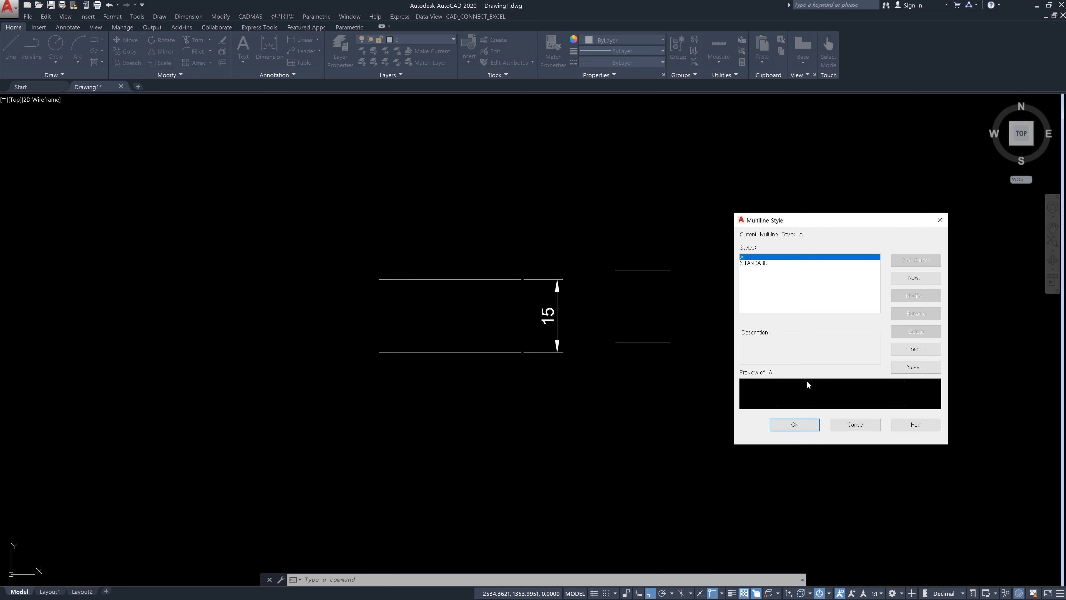
left_click(853, 425)
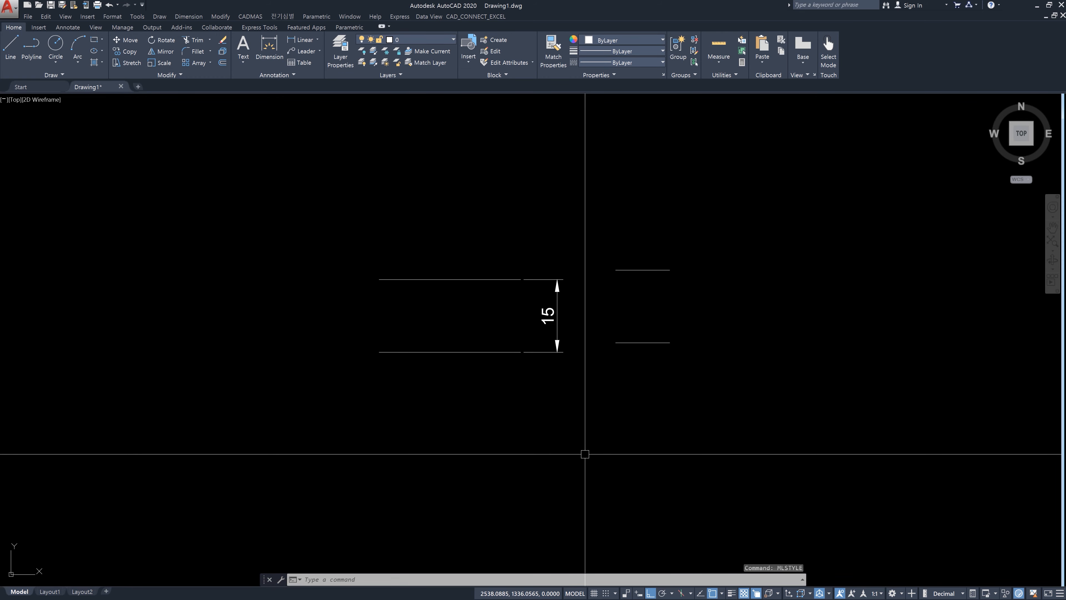
type("ml")
key("Return")
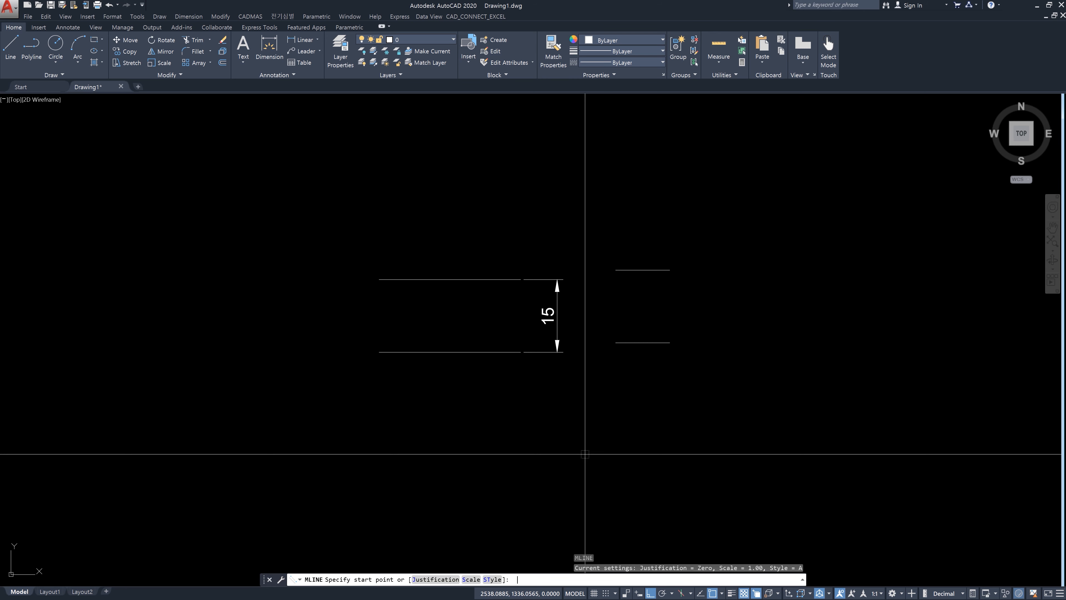
type("st")
key("Return")
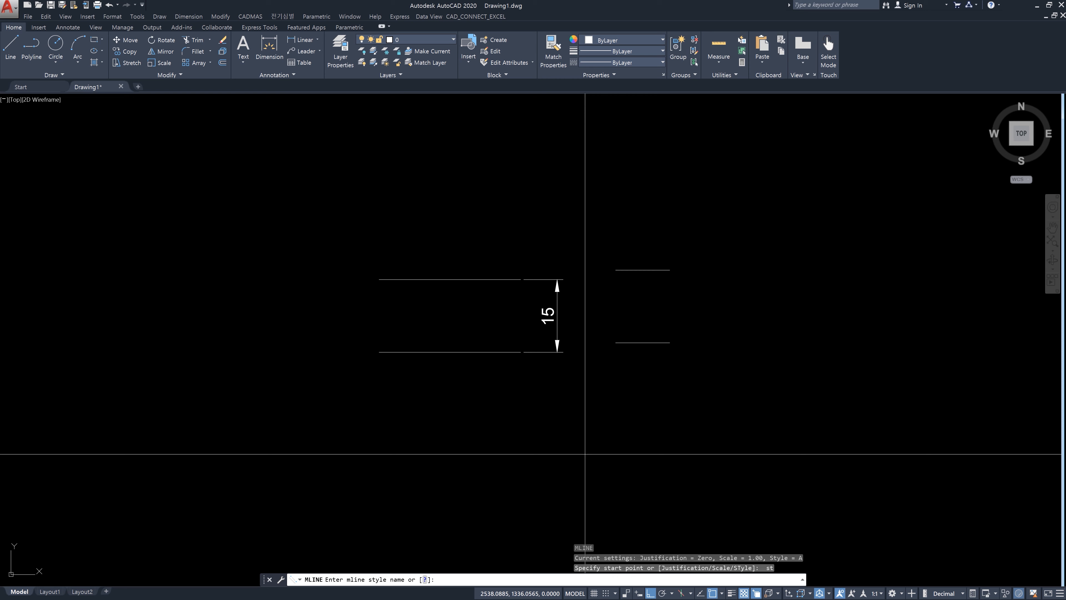
type("st")
key("BackSpace")
key("BackSpace")
key("Escape")
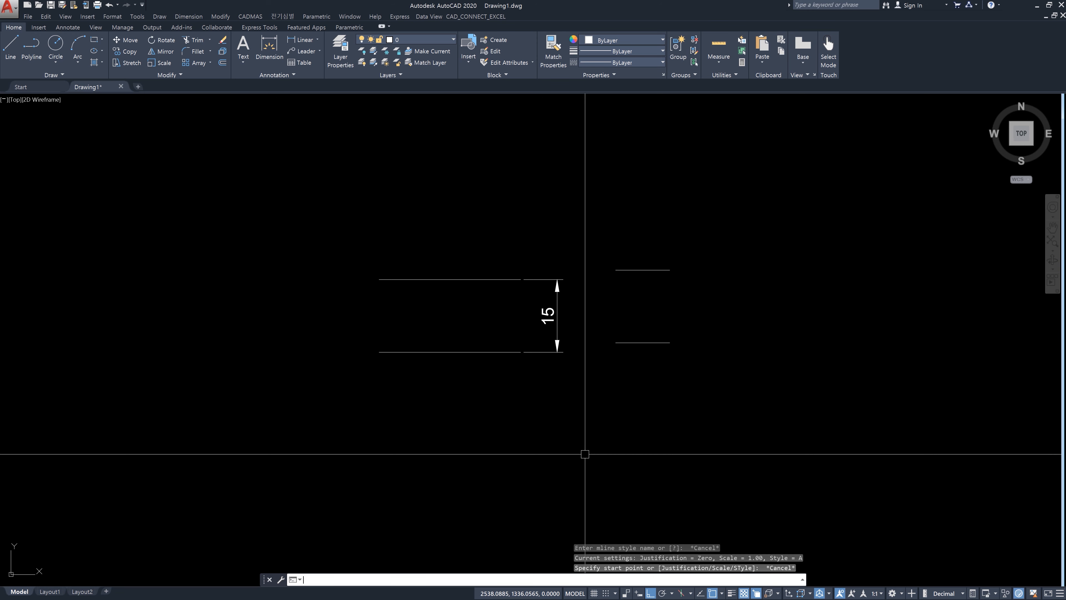
Make STANDARD the current multiline style through the multiline style settings and accept the change
type("mlstyle")
key("Return")
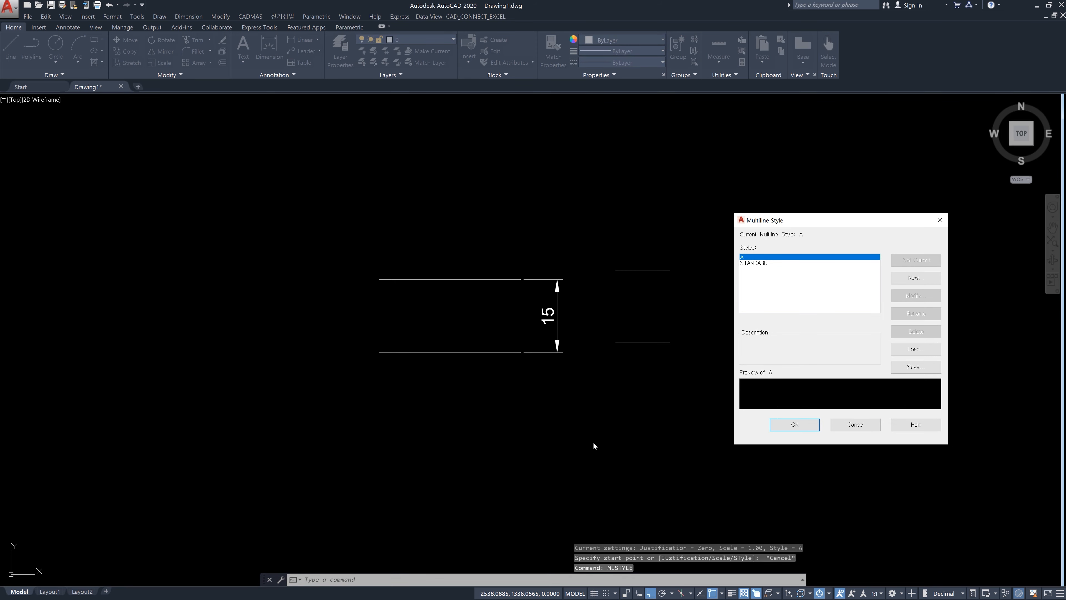
left_click(765, 264)
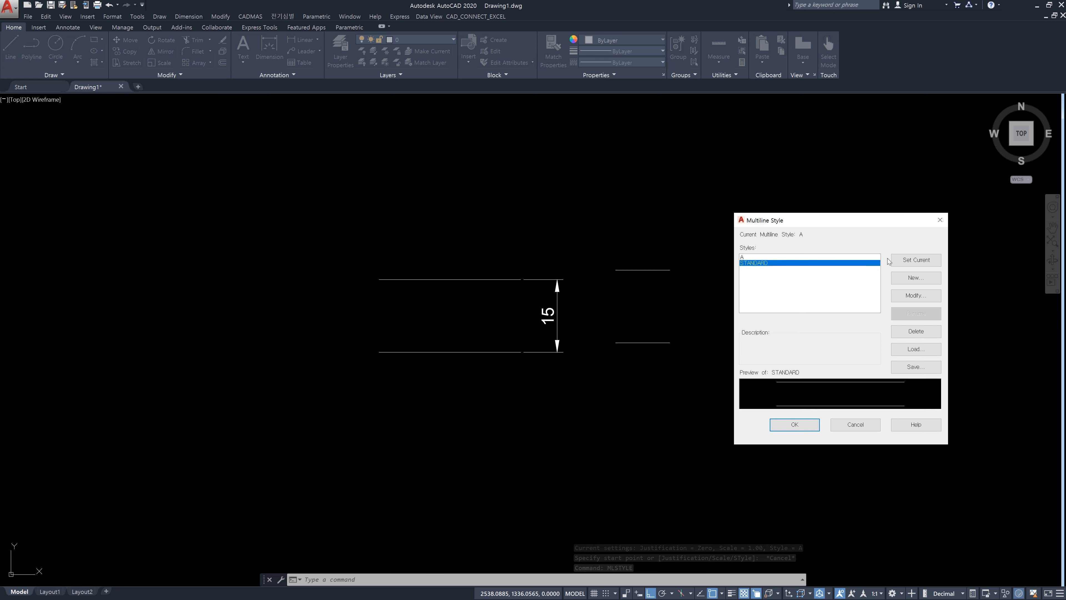
left_click(811, 256)
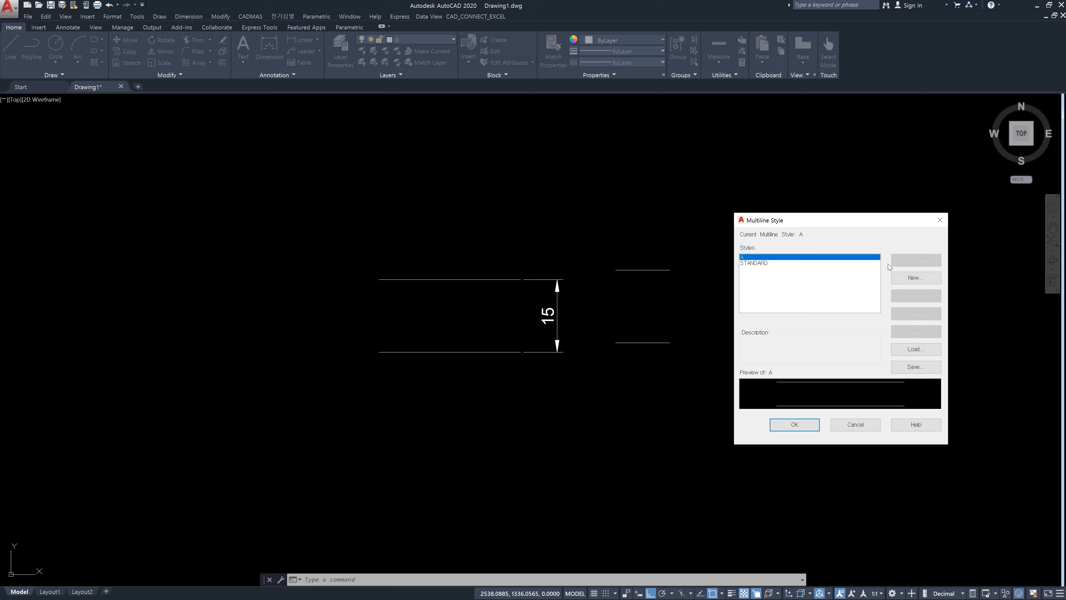
left_click(761, 264)
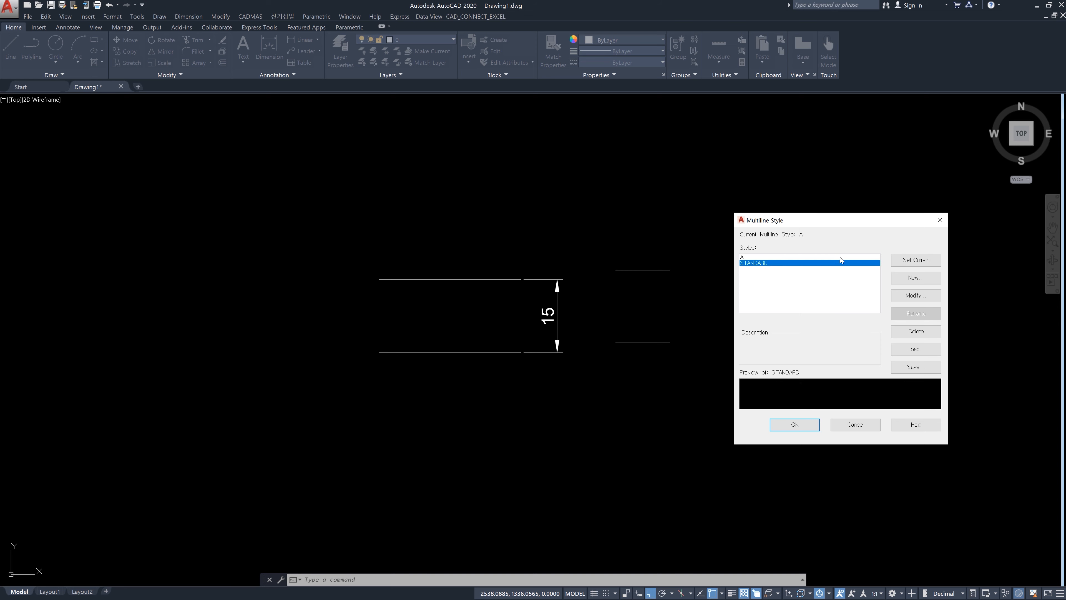
left_click(926, 261)
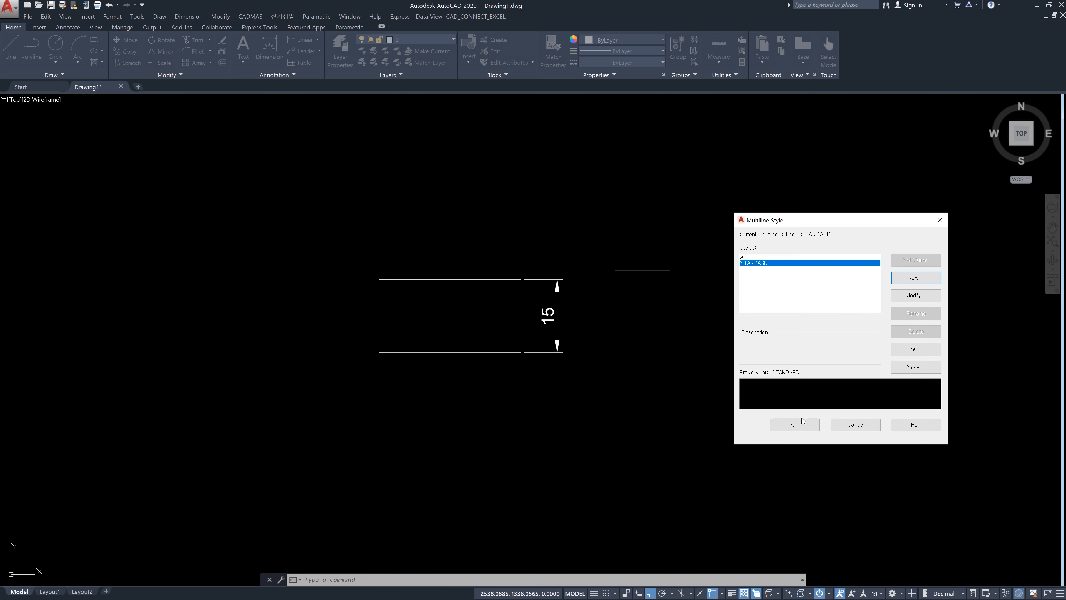
left_click(794, 424)
Draw a short horizontal multiline in the STANDARD style below the dimensioned multiline
type("ml")
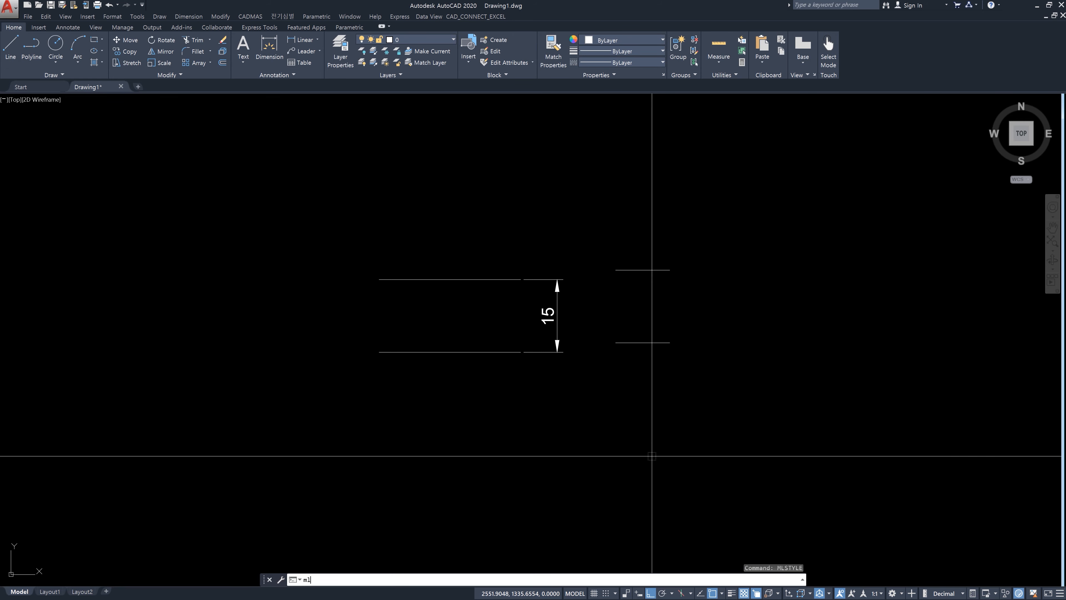
key("Return")
left_click(469, 435)
left_click(565, 441)
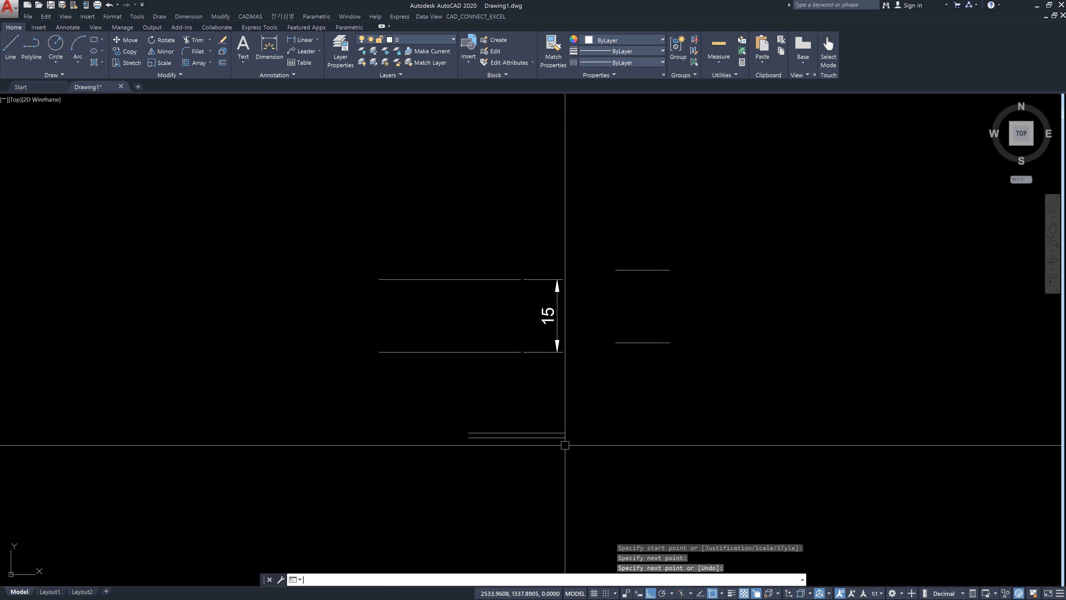
Make A the current multiline style through the multiline style settings and accept the change
type("mlstyle")
key("Return")
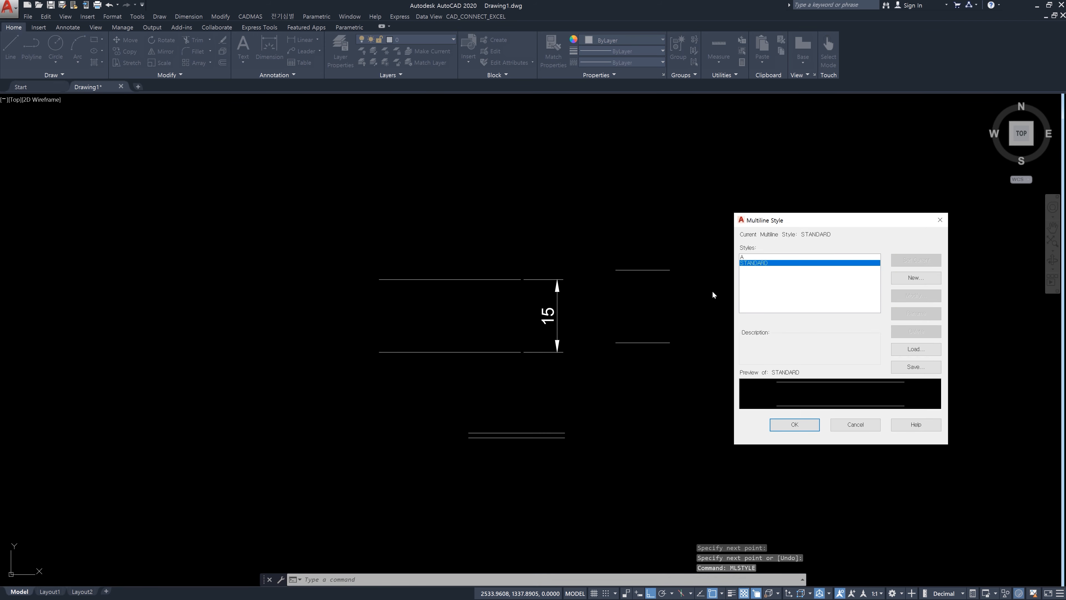
left_click(746, 257)
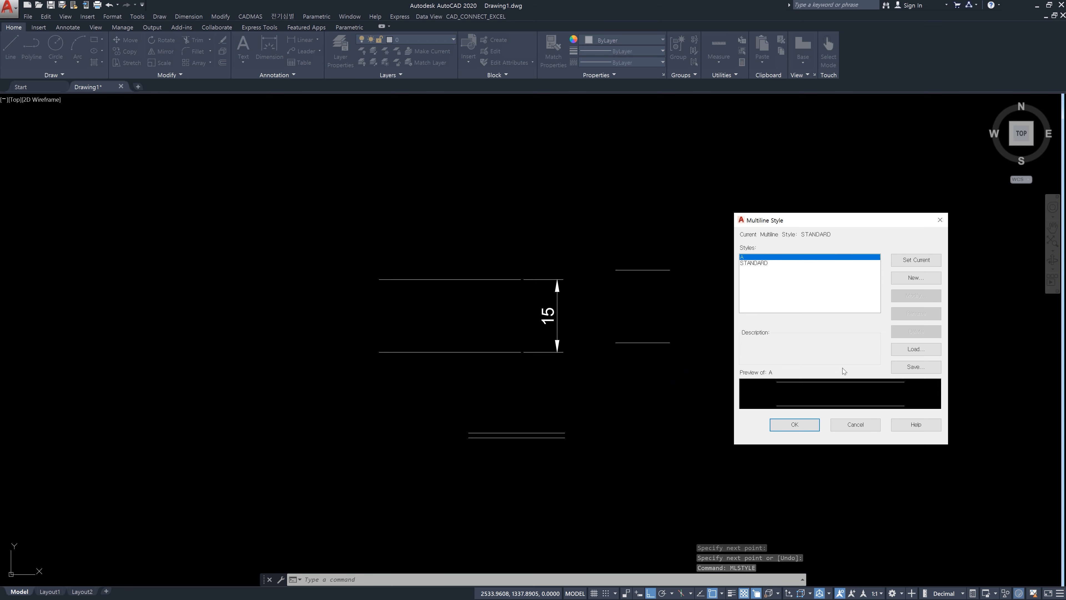
left_click(916, 262)
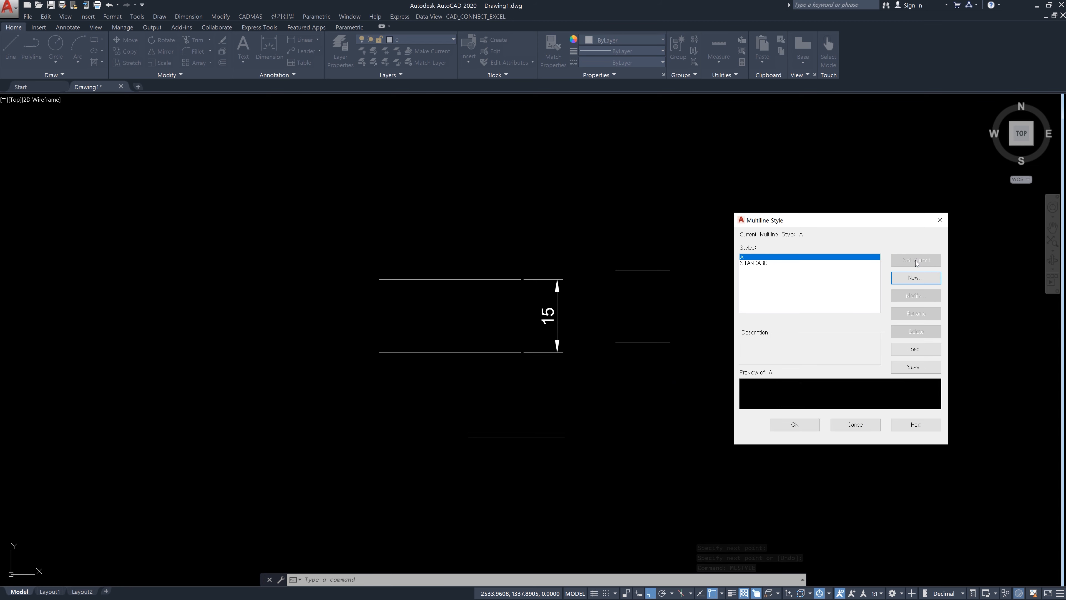
left_click(795, 424)
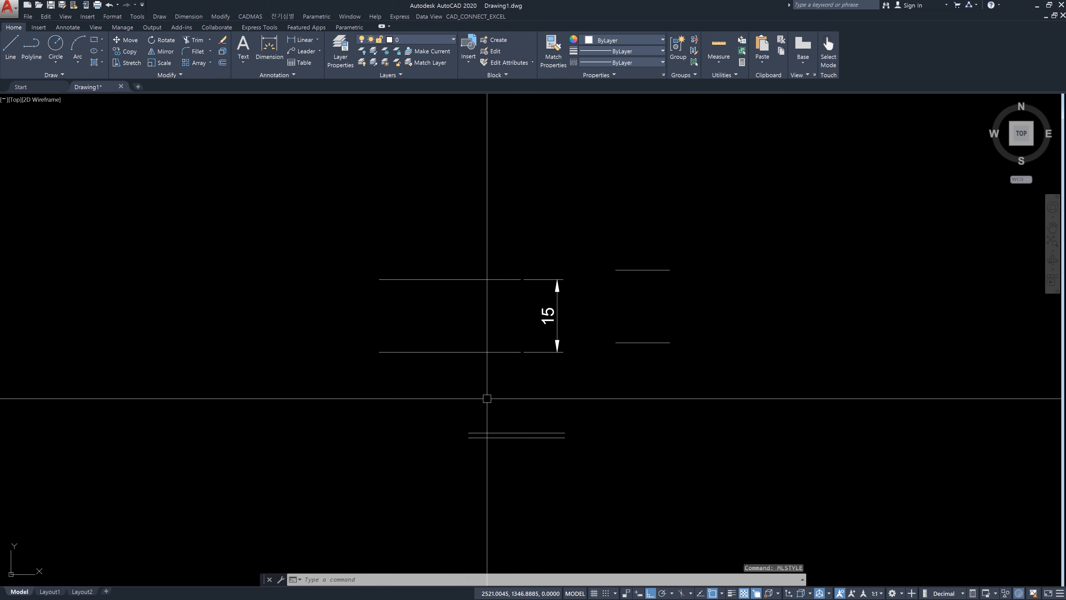
Draw a horizontal multiline in style A to the lower left of the dimensioned multiline
type("ml")
key("Return")
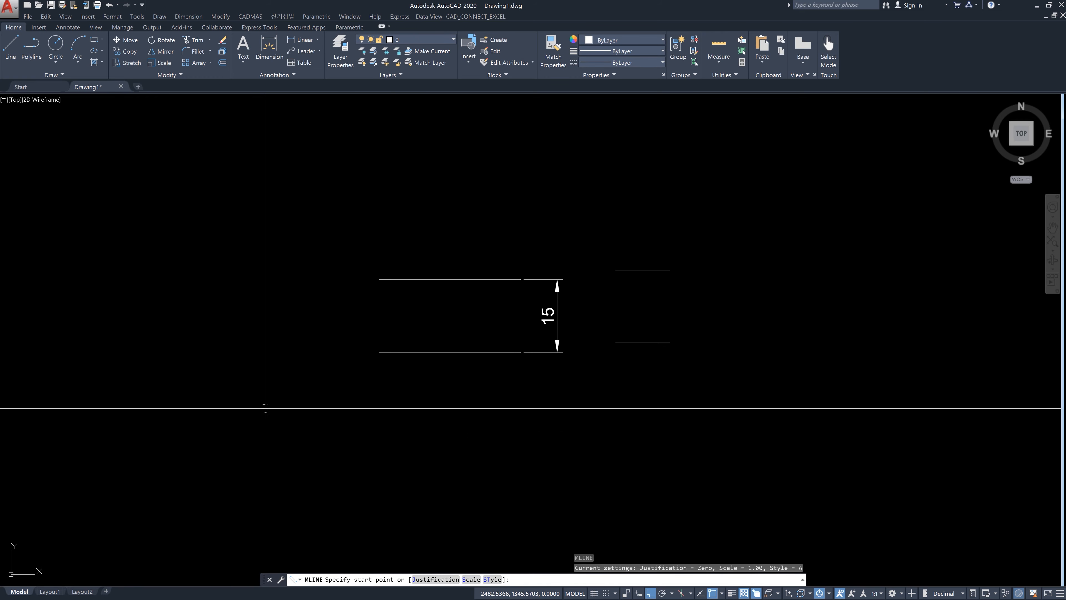
left_click(223, 396)
left_click(341, 399)
key("Return")
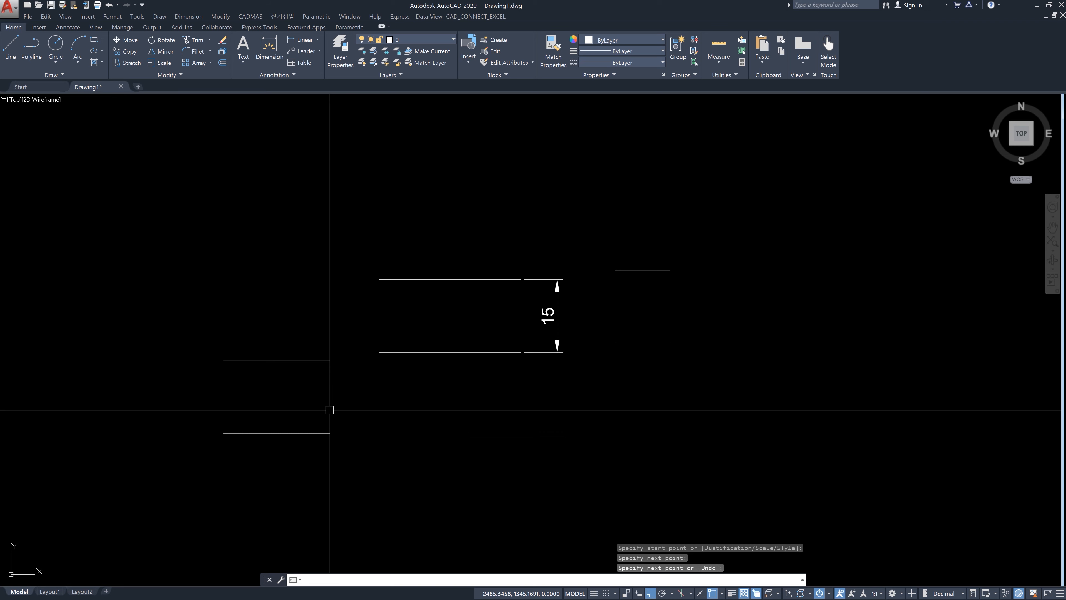
Start a new multiline style named B based on A, examine its settings, and discard it
type("mlstyle")
key("Return")
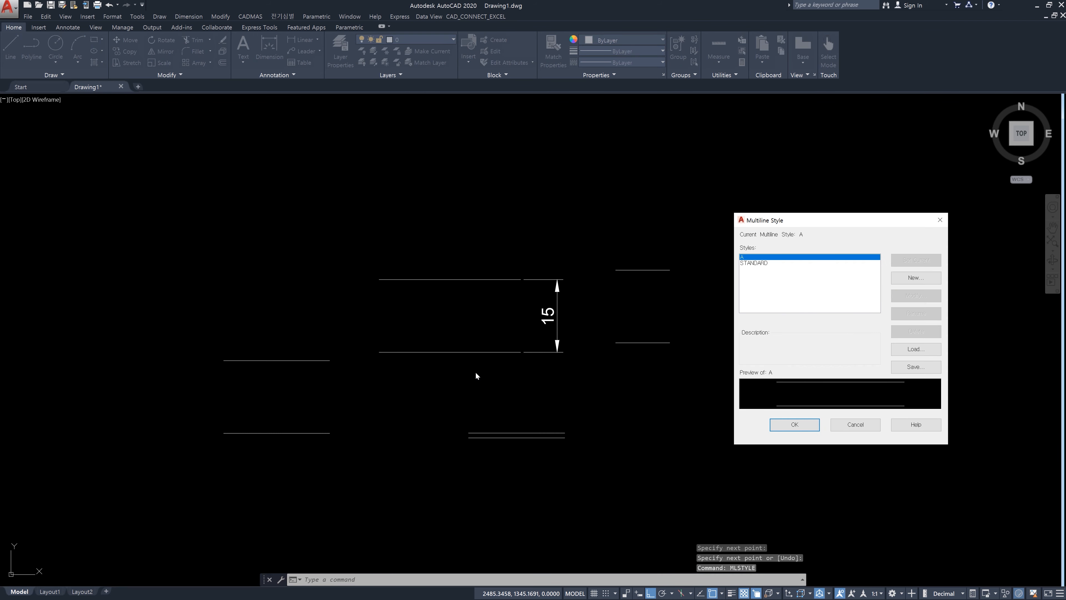
left_click(917, 281)
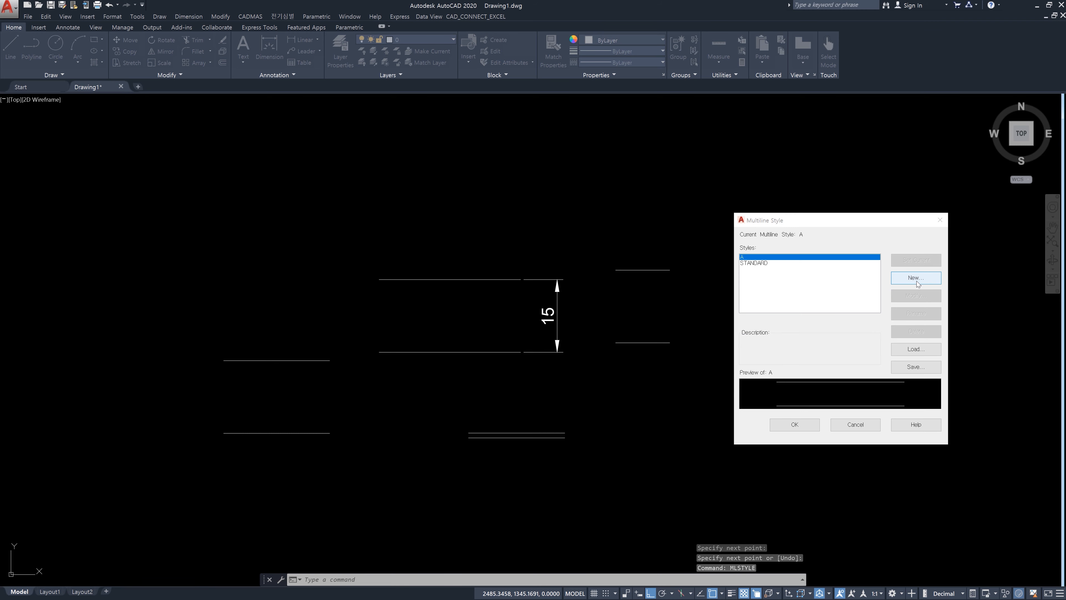
type("b")
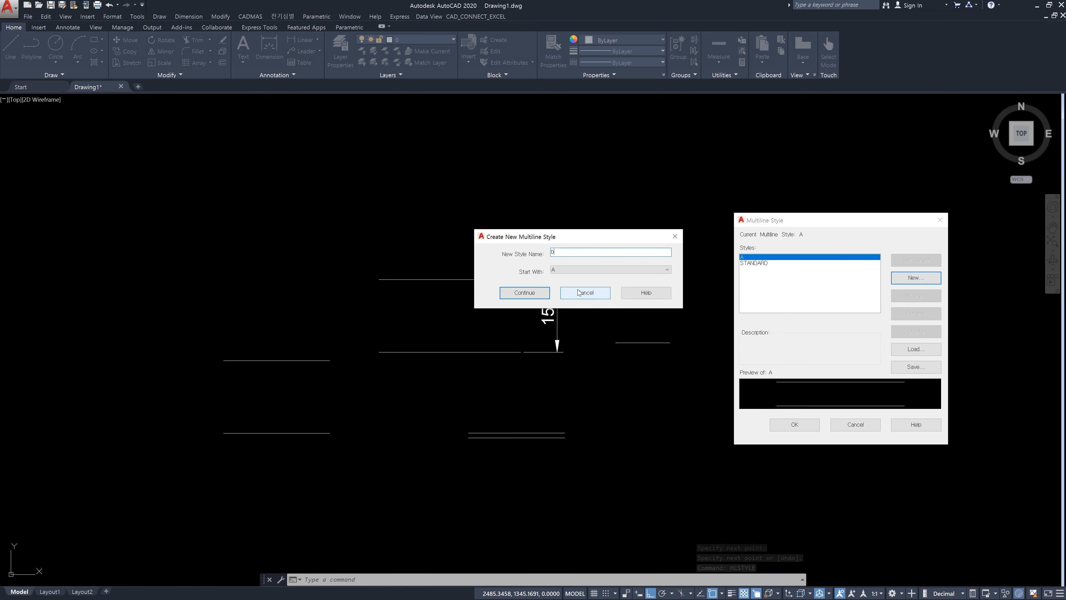
left_click(535, 295)
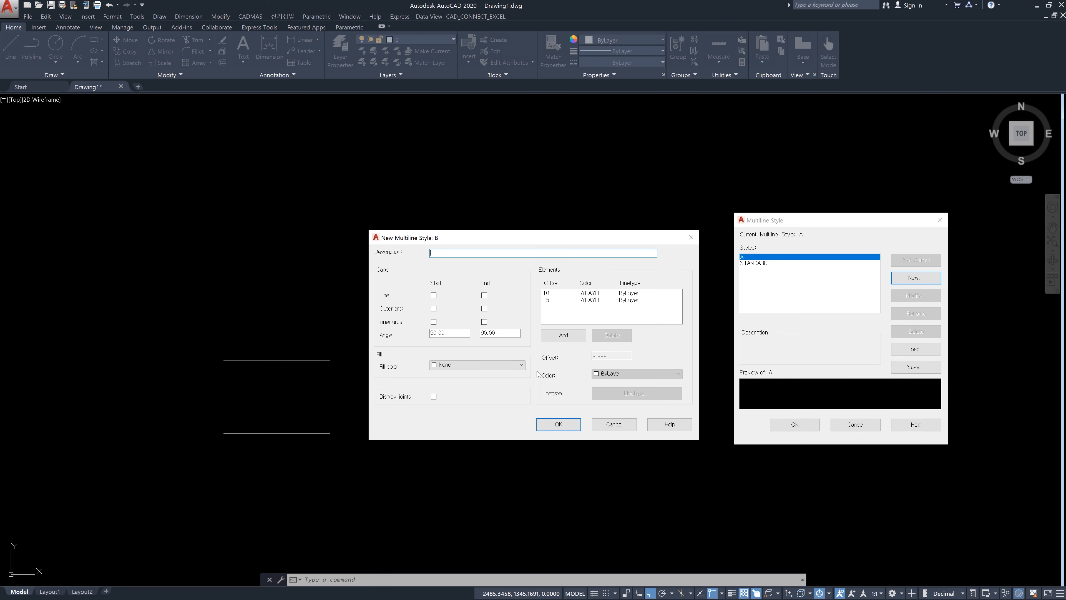
left_click(615, 424)
left_click(855, 424)
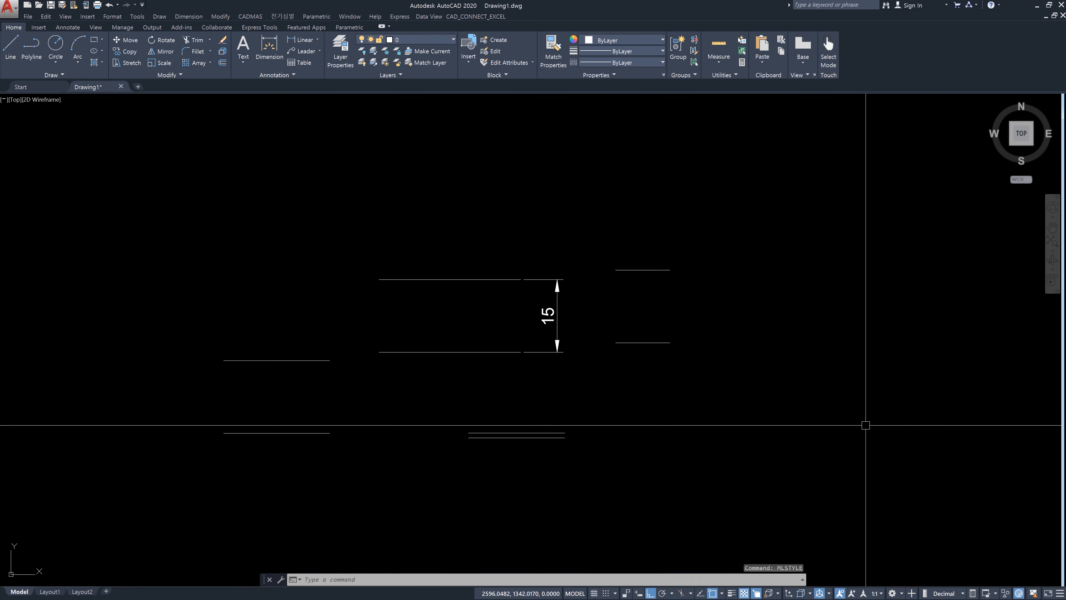
type("mline")
key("Return")
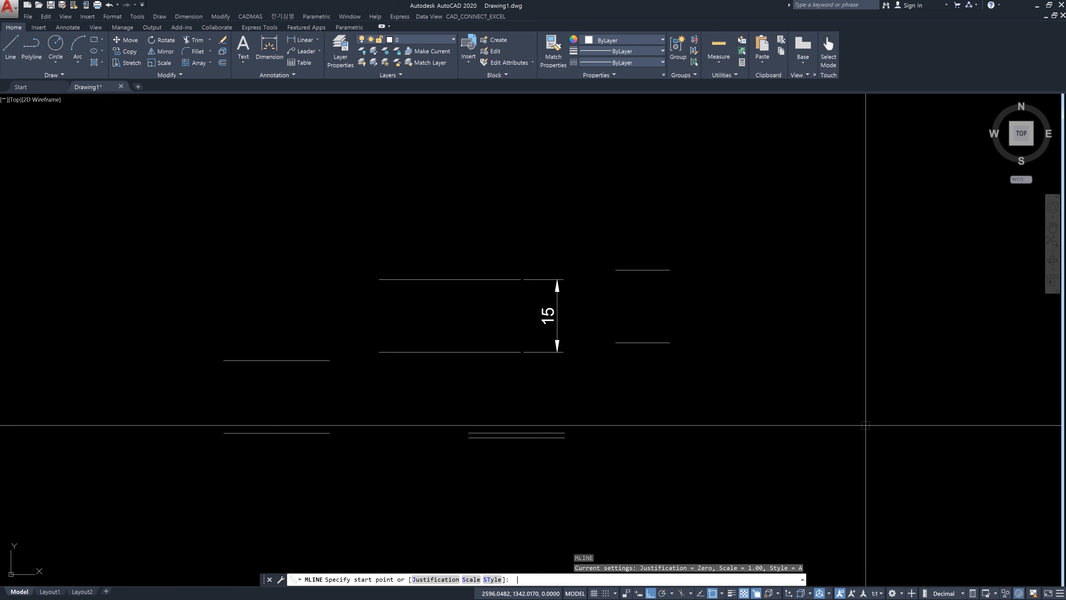
key("Escape")
Start the Multiline command for another multiline
type("mline")
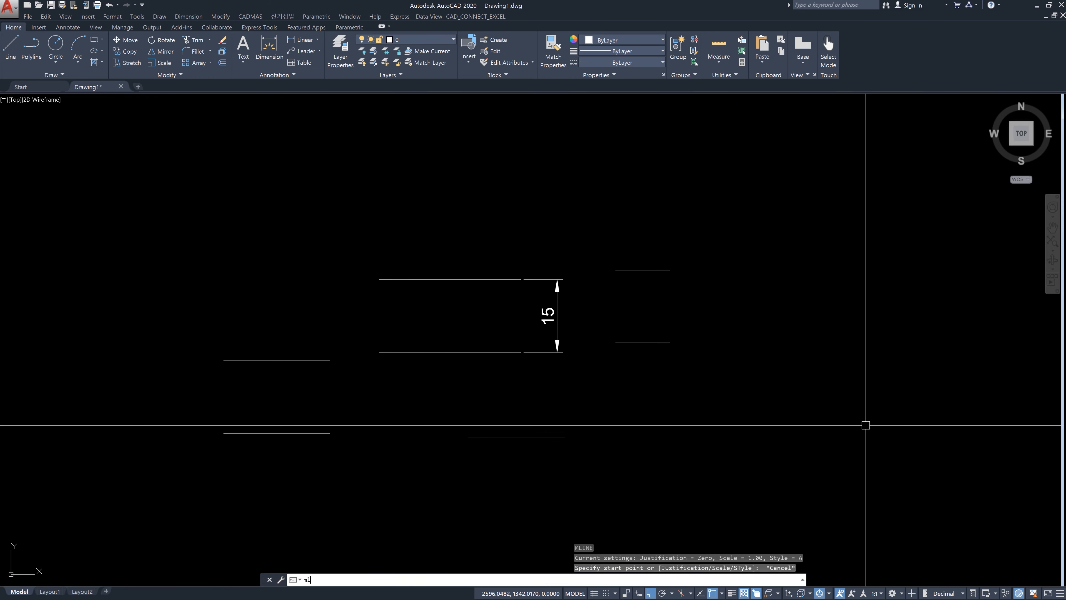
key("Return")
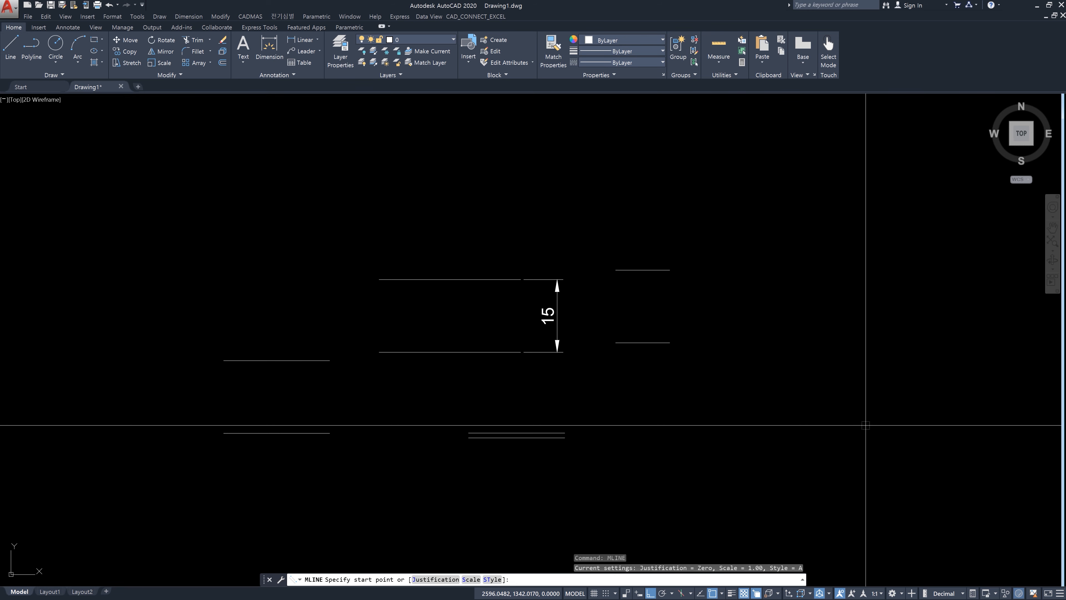